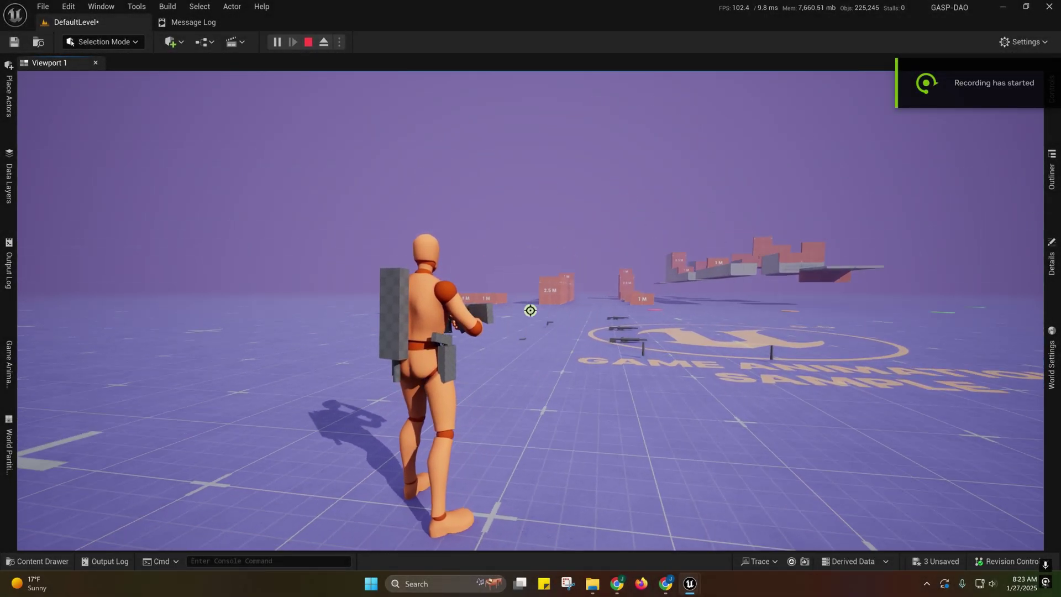
# Step: Detach the view from the running character and bring up the ABP_SandboxCharacter_DAO animation blueprint
pyautogui.press('F8')
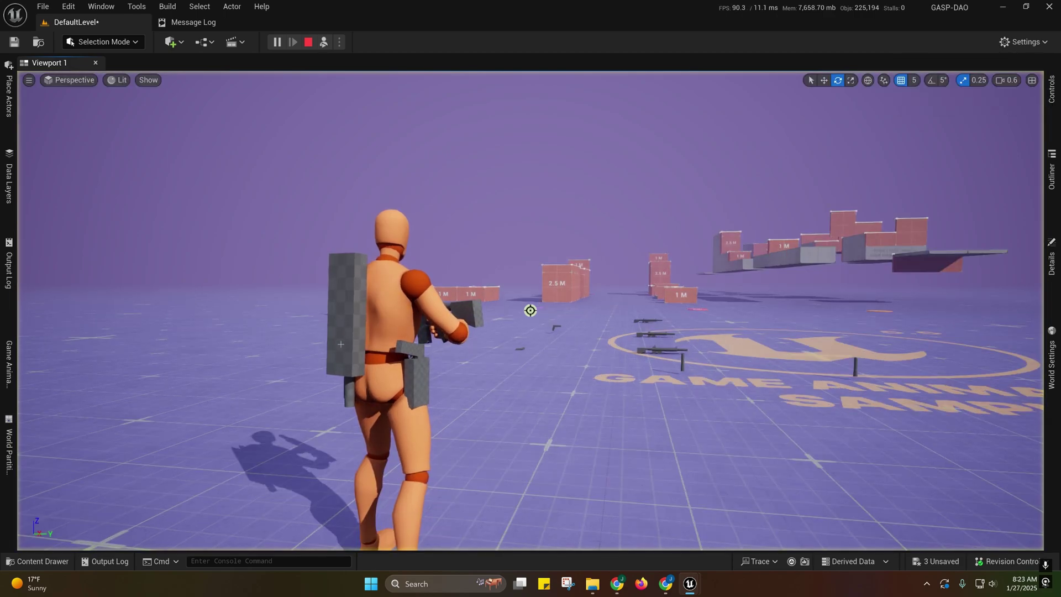
pyautogui.moveTo(387, 361); pyautogui.dragTo(393, 397, button='right')
pyautogui.moveTo(689, 583)
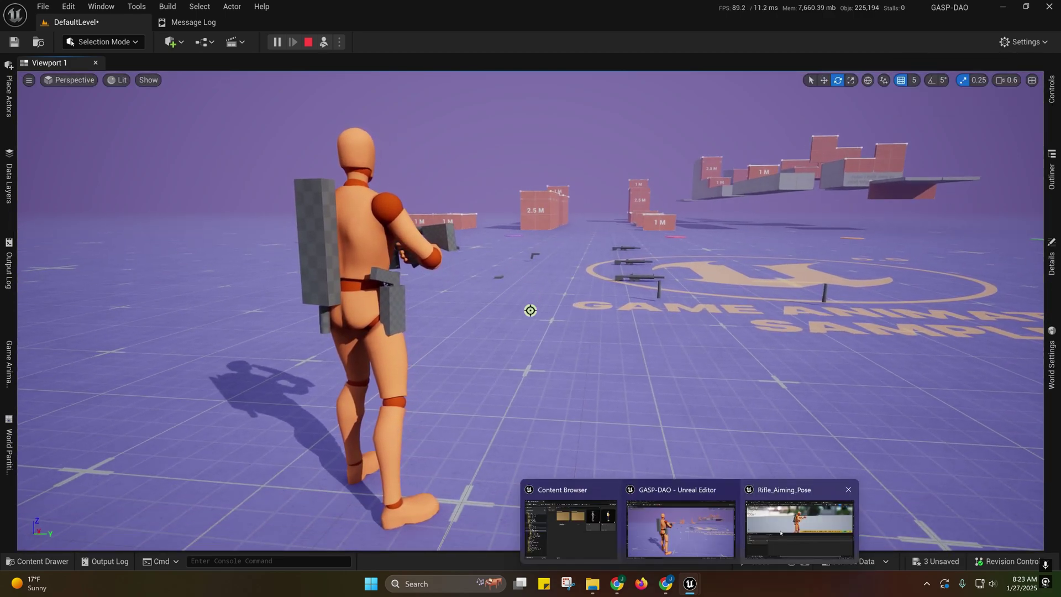
pyautogui.click(800, 522)
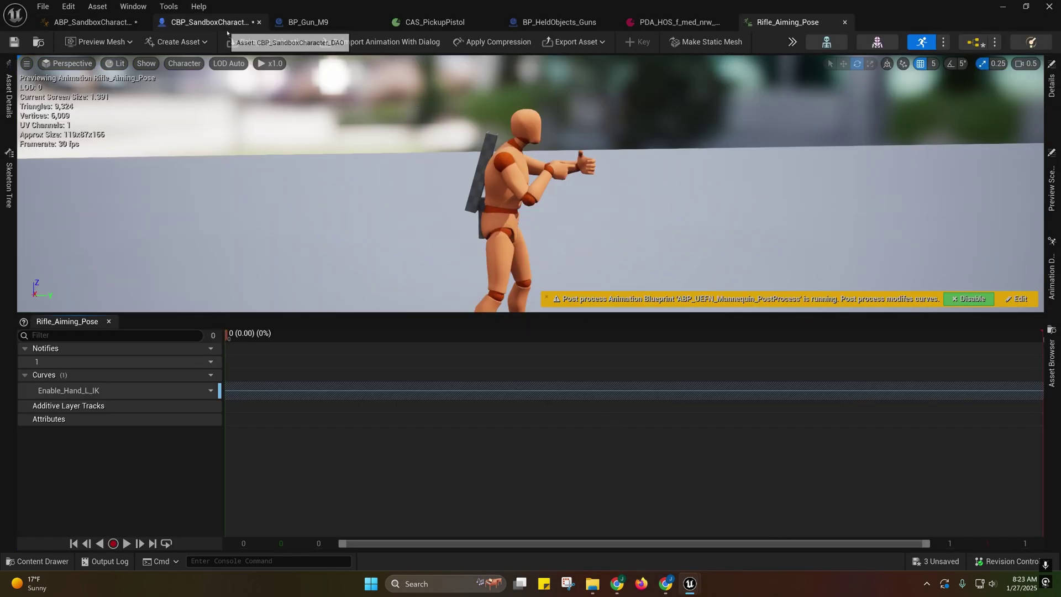
pyautogui.click(91, 22)
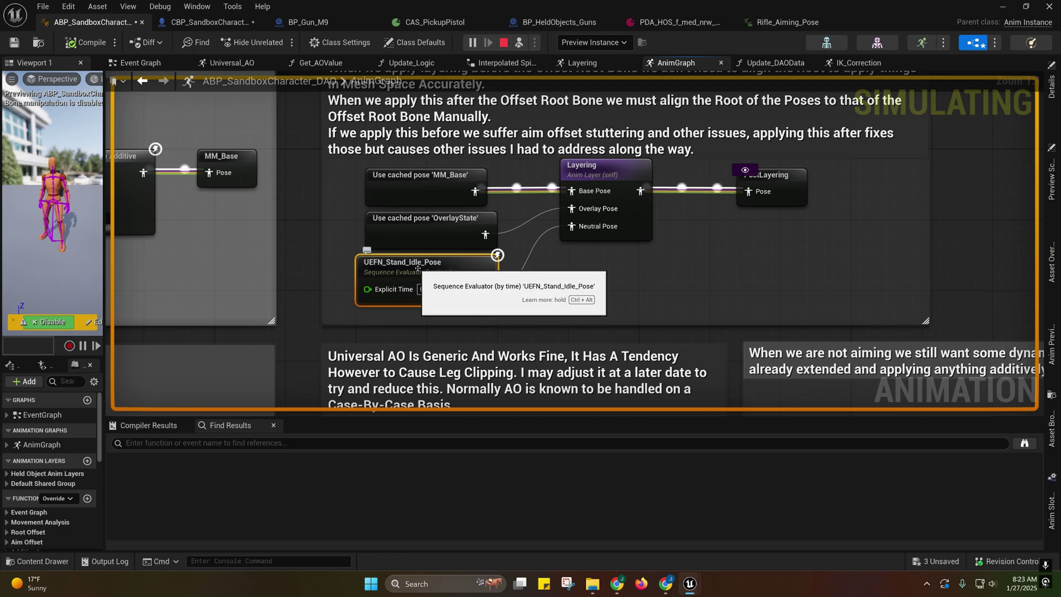
# Step: Examine the AnimGraph's Layering node and its base, overlay and UEFN_Stand_Idle_Pose neutral pose inputs
pyautogui.moveTo(546, 268); pyautogui.dragTo(453, 282, button='right')
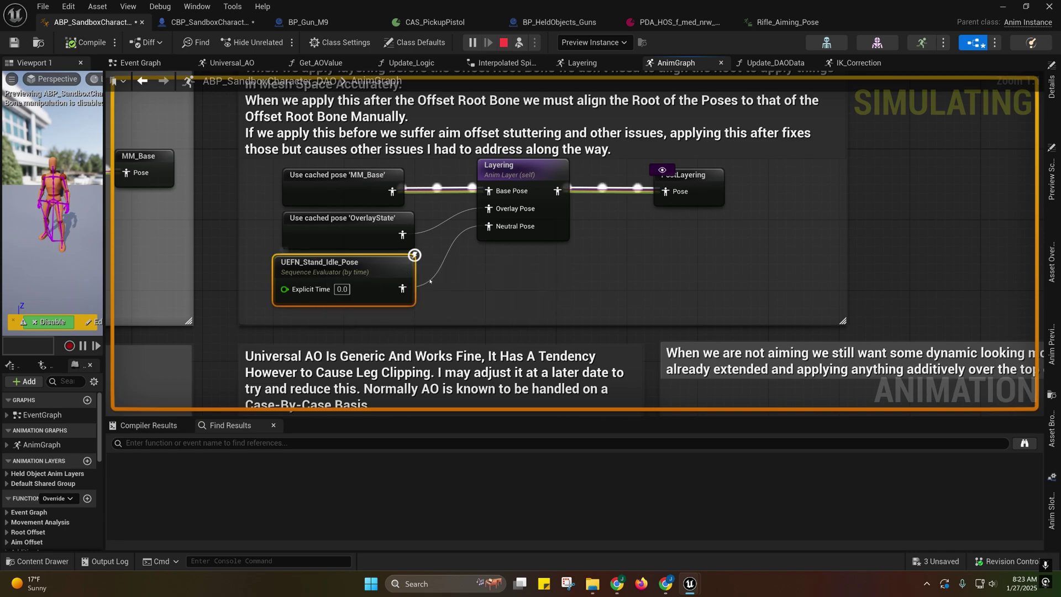
pyautogui.moveTo(432, 280); pyautogui.dragTo(481, 270, button='right')
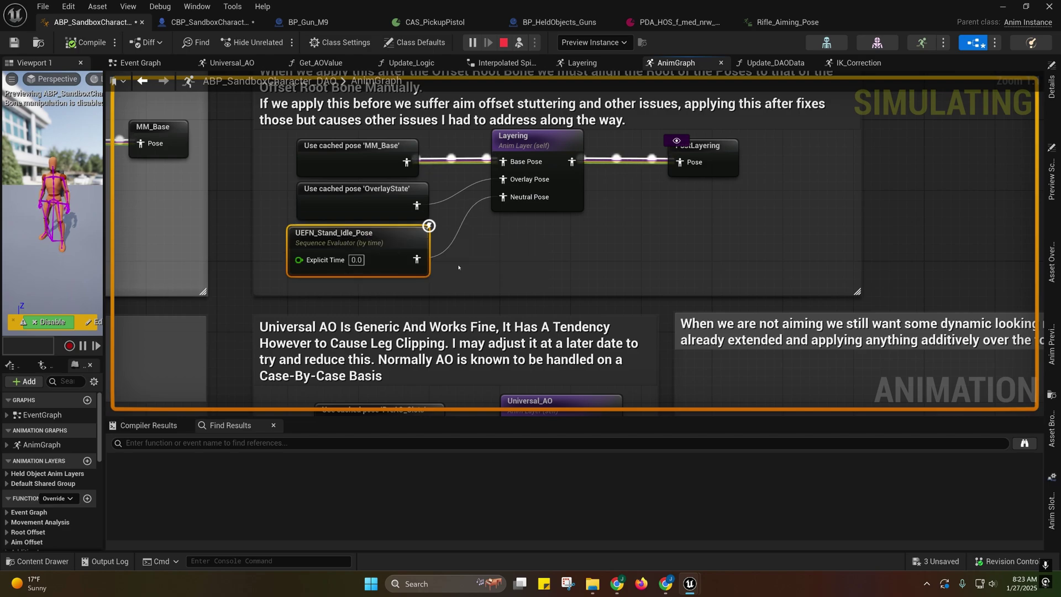
pyautogui.moveTo(458, 268); pyautogui.dragTo(447, 284, button='right')
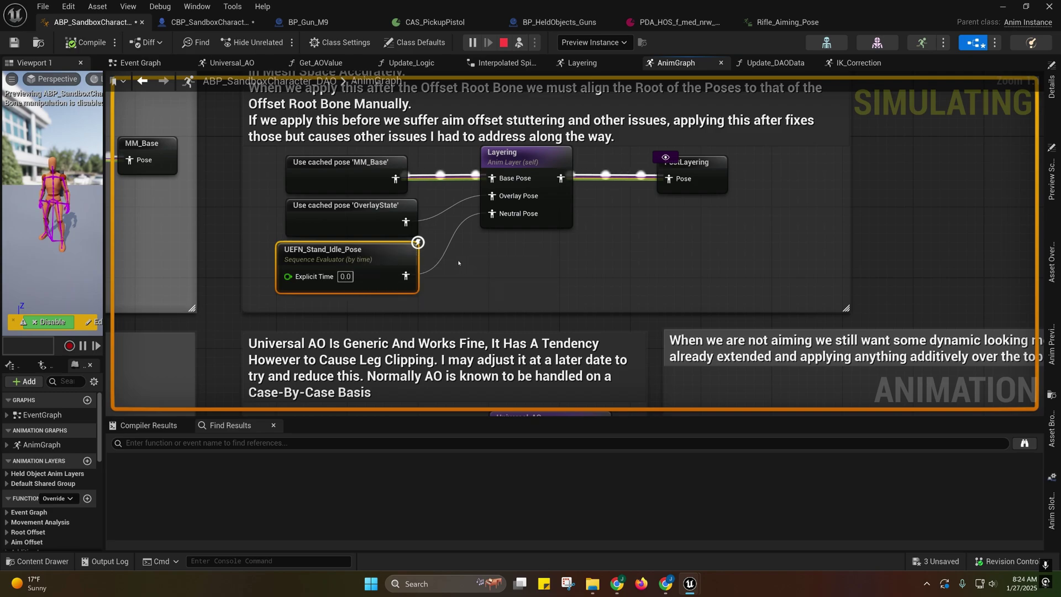
pyautogui.moveTo(457, 263); pyautogui.dragTo(421, 260, button='right')
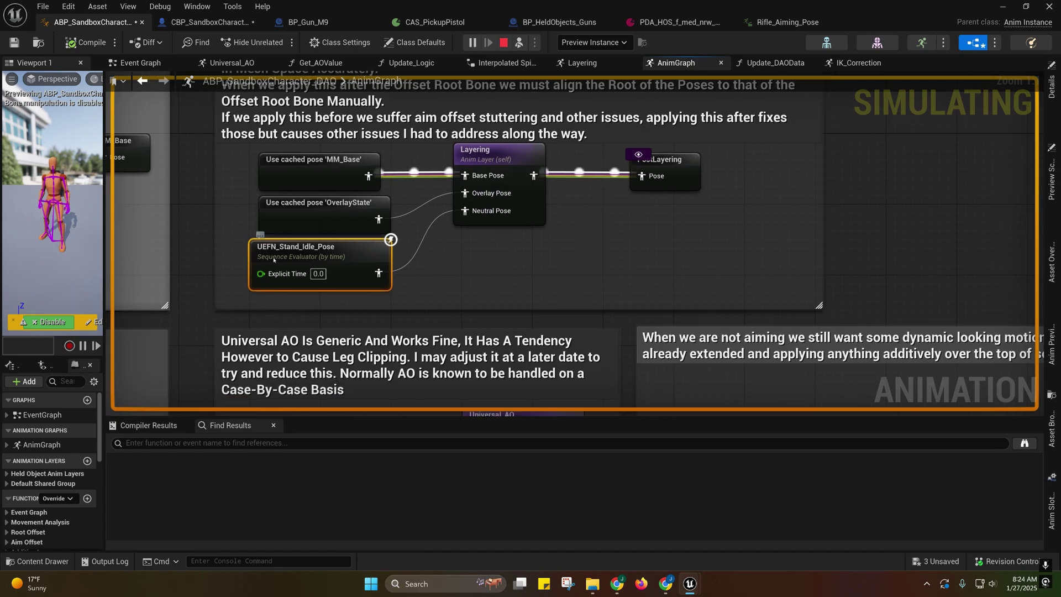
pyautogui.moveTo(614, 203); pyautogui.dragTo(592, 217, button='right')
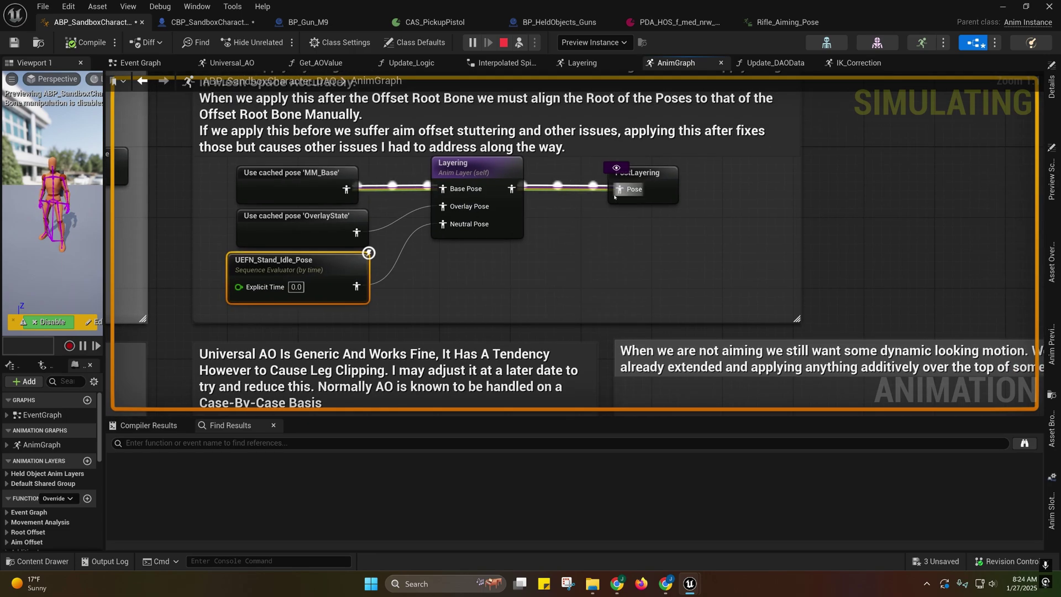
# Step: Open the Layering anim layer and examine its Motion Matching Dynamic Additive in Local Space section
pyautogui.moveTo(493, 182); pyautogui.dragTo(588, 238, button='right')
pyautogui.doubleClick(548, 203)
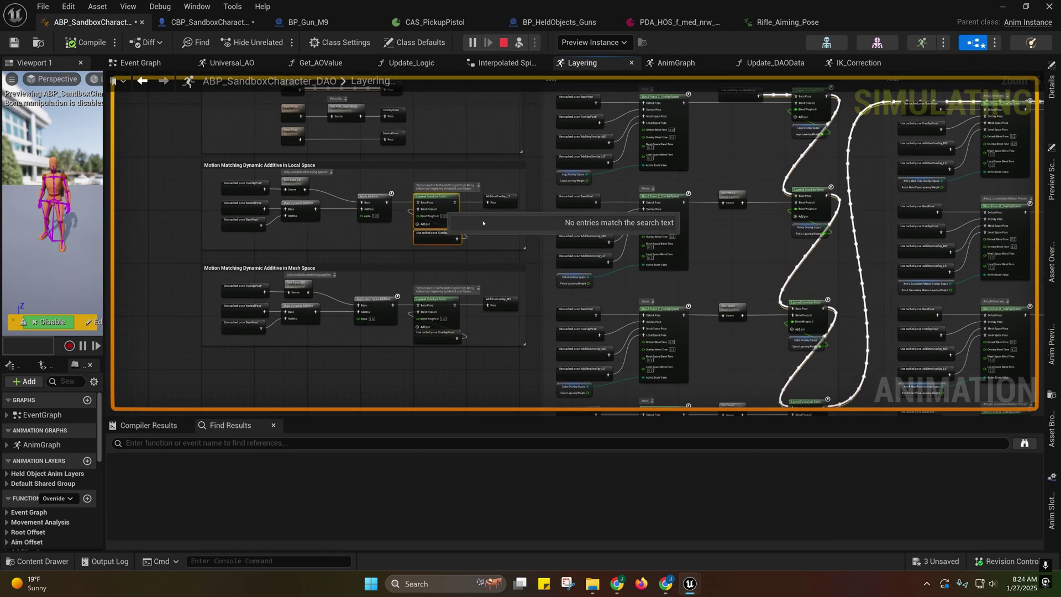
pyautogui.moveTo(443, 199); pyautogui.dragTo(394, 195, button='right')
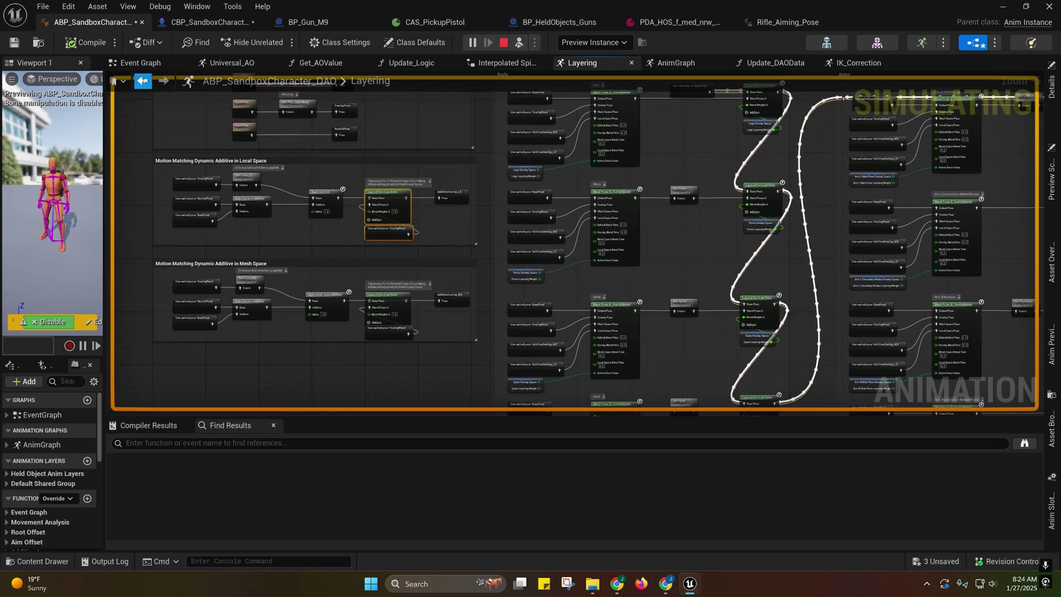
pyautogui.click(143, 82)
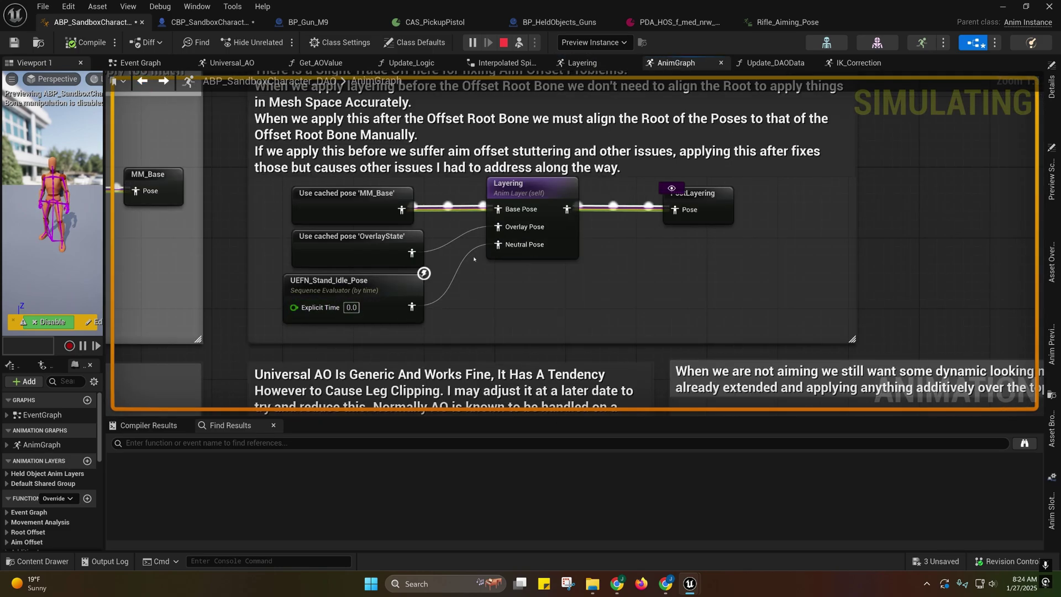
pyautogui.doubleClick(497, 188)
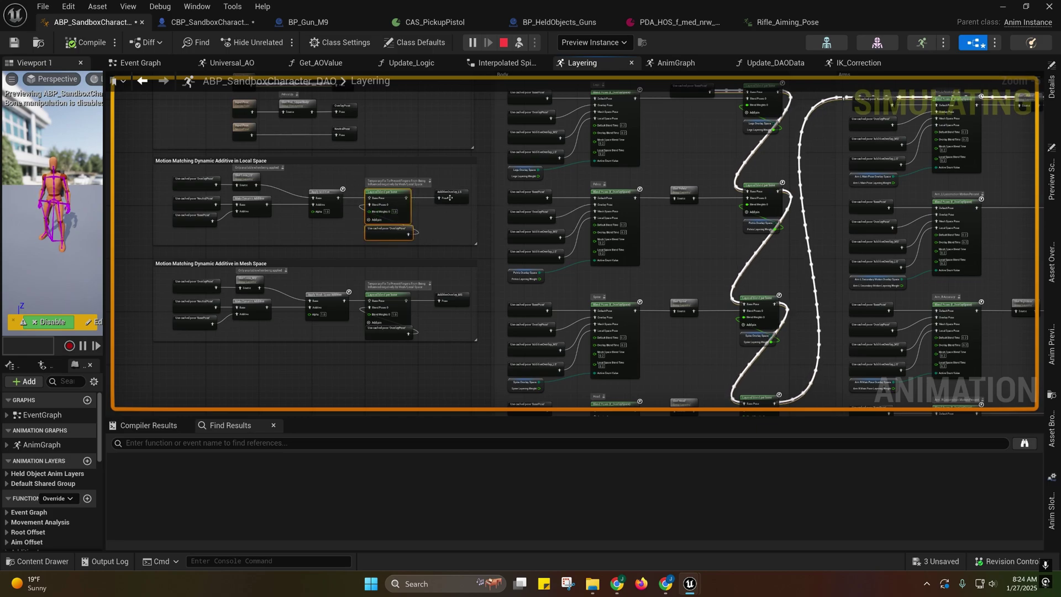
pyautogui.moveTo(449, 197); pyautogui.dragTo(445, 289, button='right')
pyautogui.scroll(3, 439, 230)
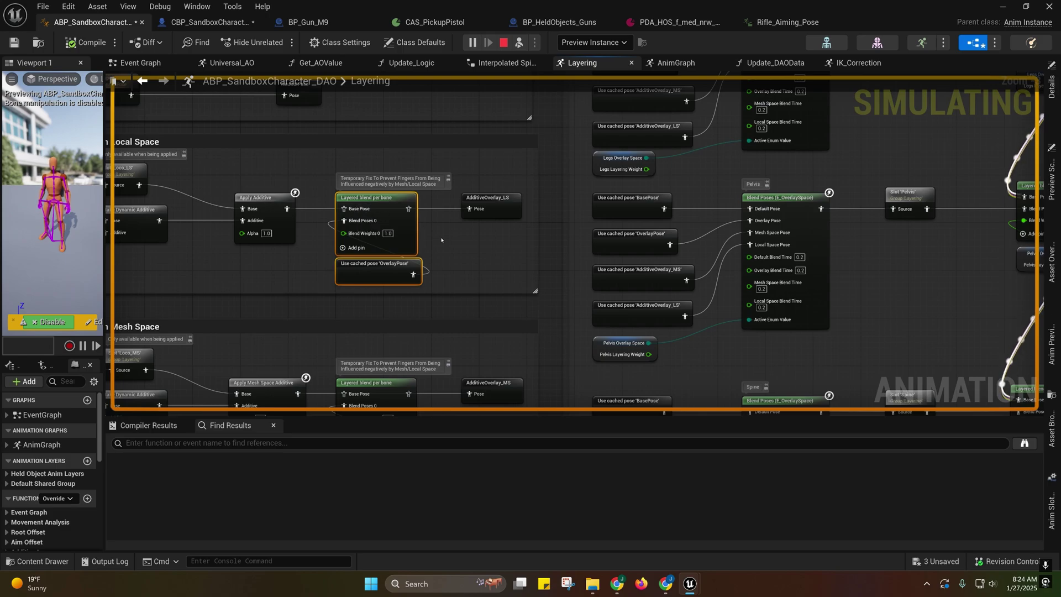
pyautogui.moveTo(437, 237); pyautogui.dragTo(387, 216, button='right')
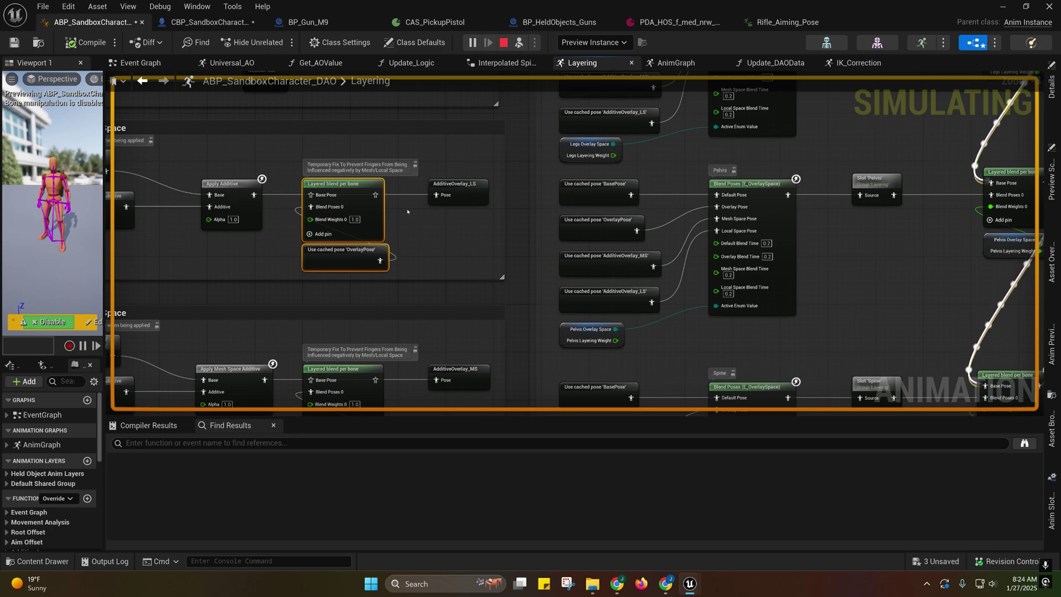
pyautogui.moveTo(431, 218)
pyautogui.mouseDown(button='right')
pyautogui.moveTo(472, 171)
pyautogui.moveTo(475, 189)
pyautogui.moveTo(434, 198)
pyautogui.mouseUp(button='right')
# Step: Return to the AnimGraph, then go back to the running level and take control of the character again
pyautogui.click(675, 63)
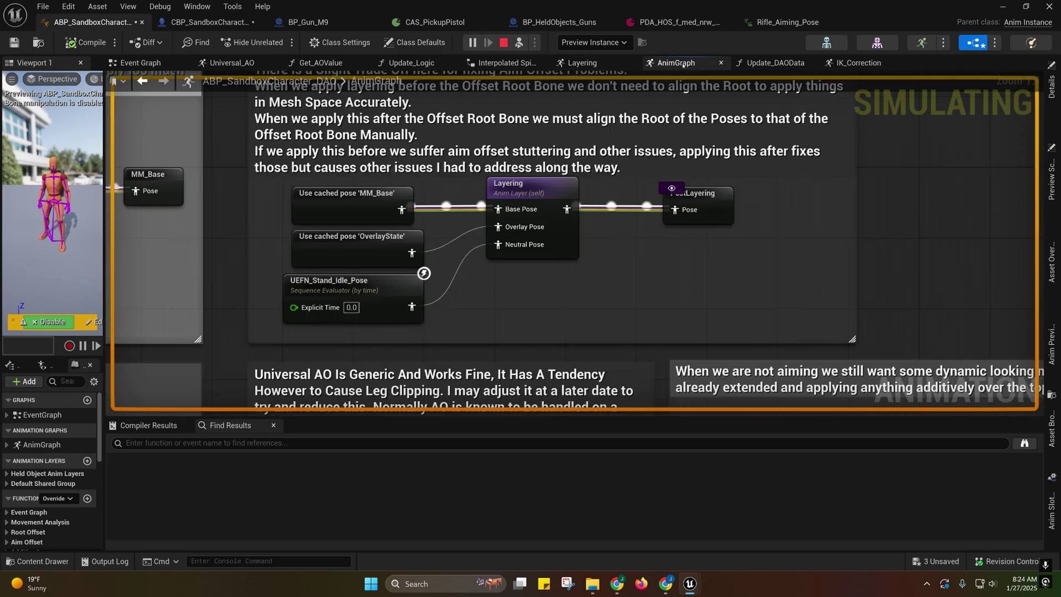
pyautogui.moveTo(593, 221); pyautogui.dragTo(580, 202, button='right')
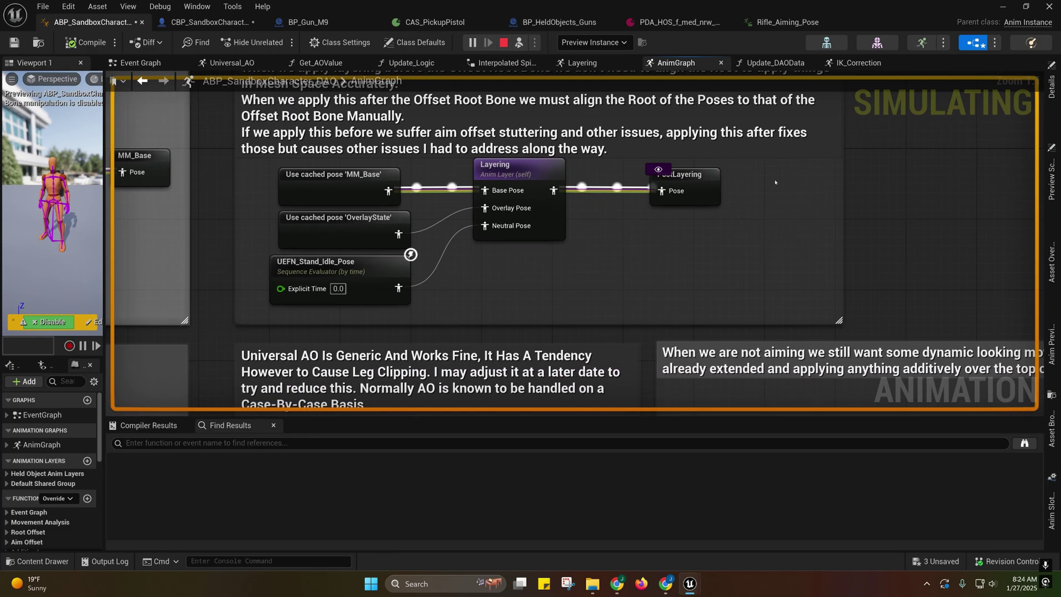
pyautogui.click(1002, 6)
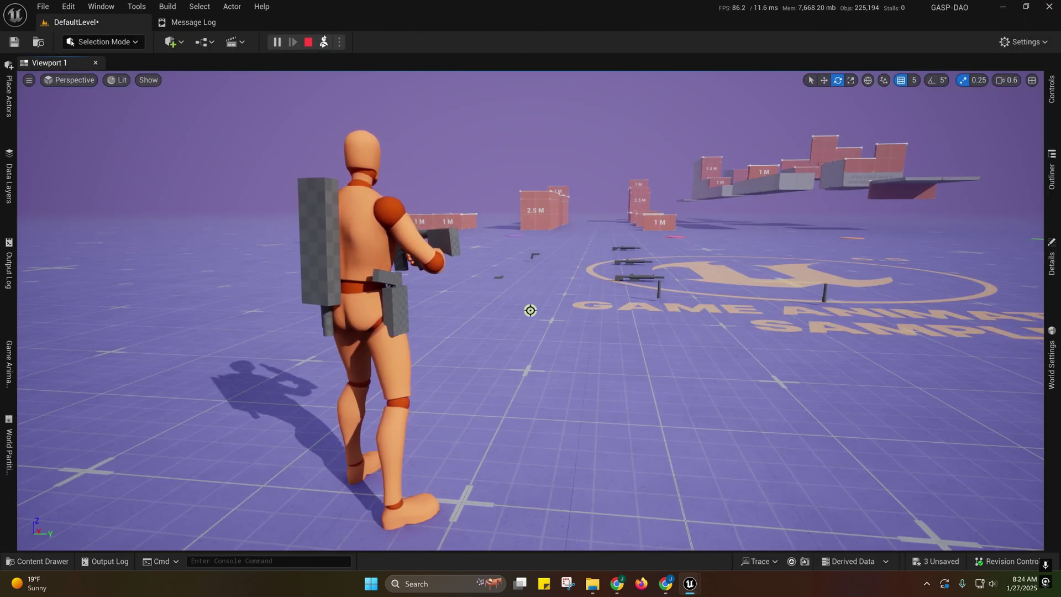
pyautogui.click(327, 41)
# Step: Playtest the character by running to Obstacle Course 2 and climbing the 2.5 M blocks up to the 1 M wall
pyautogui.press('w')
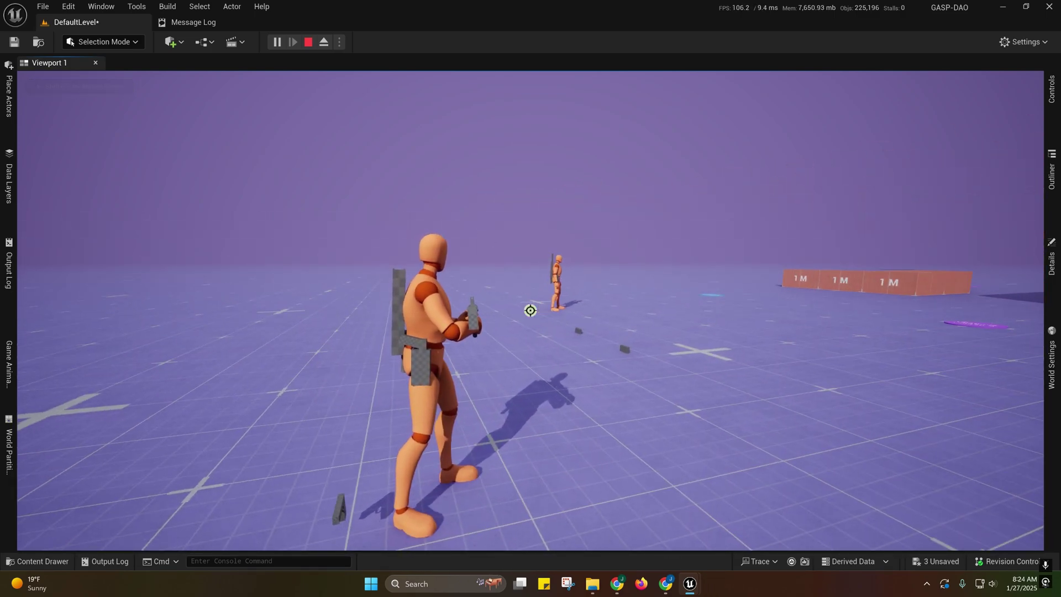
pyautogui.press('w')
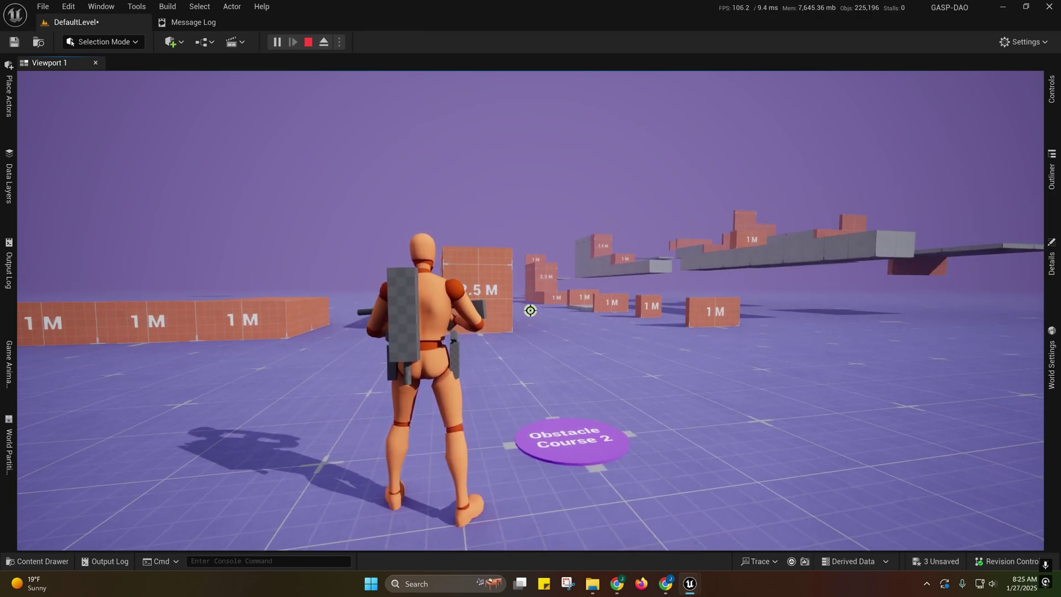
pyautogui.press('w')
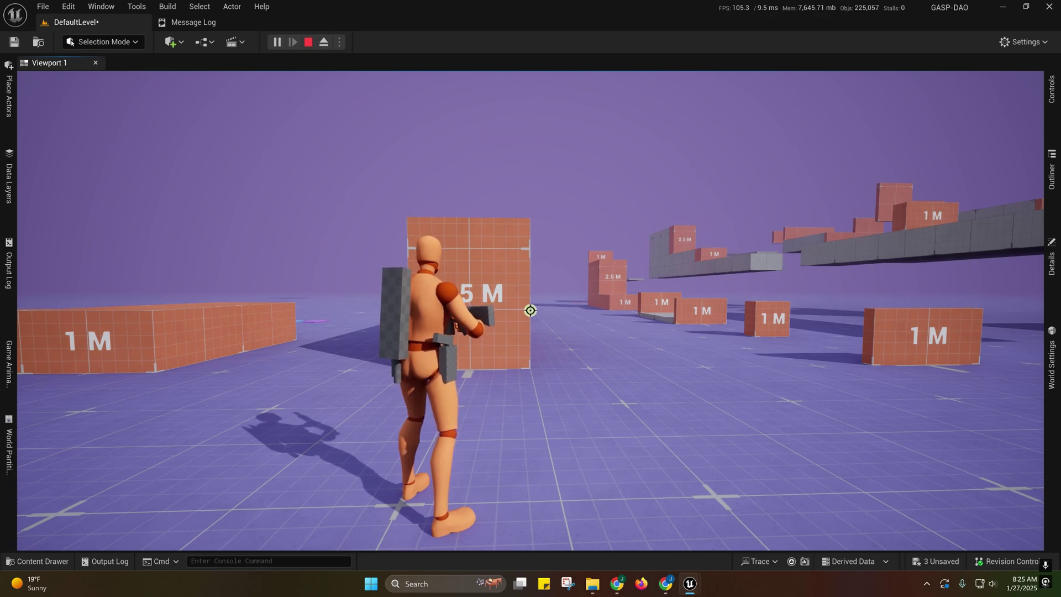
pyautogui.press('w')
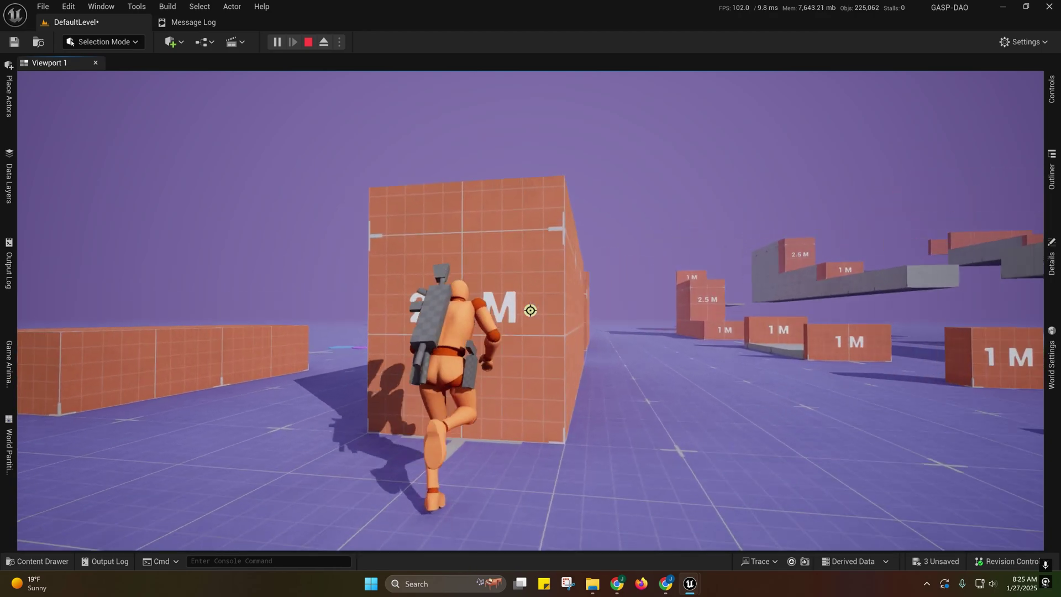
pyautogui.press('space')
pyautogui.press('w')
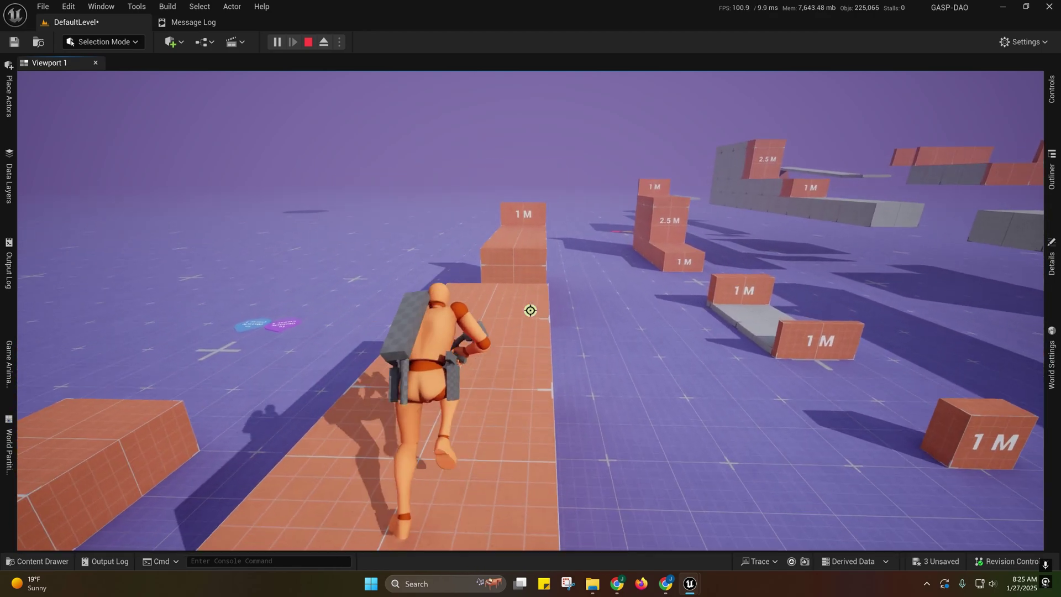
pyautogui.press('space')
pyautogui.press('w')
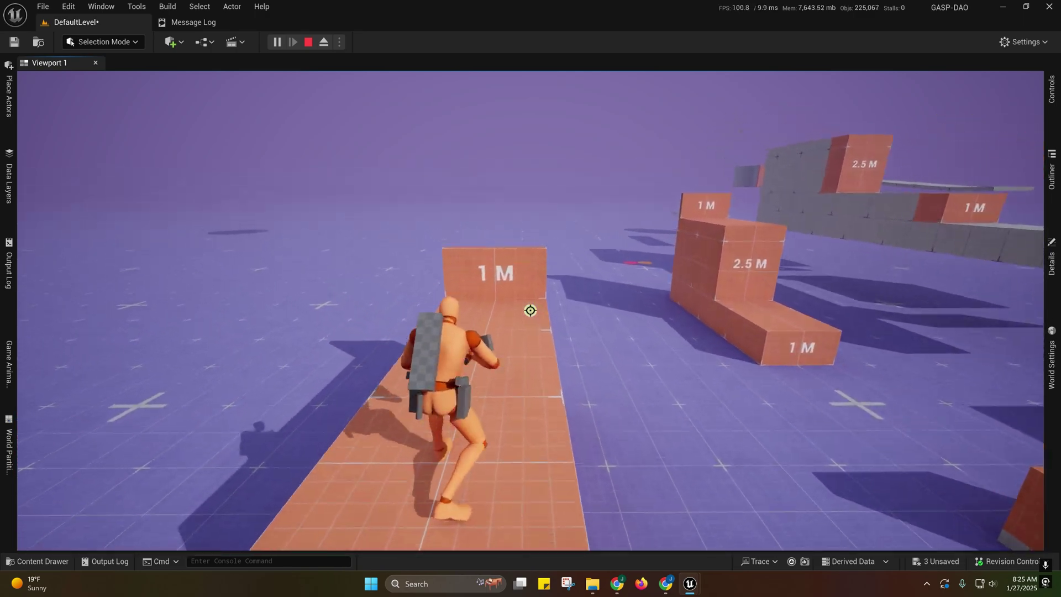
pyautogui.press('w')
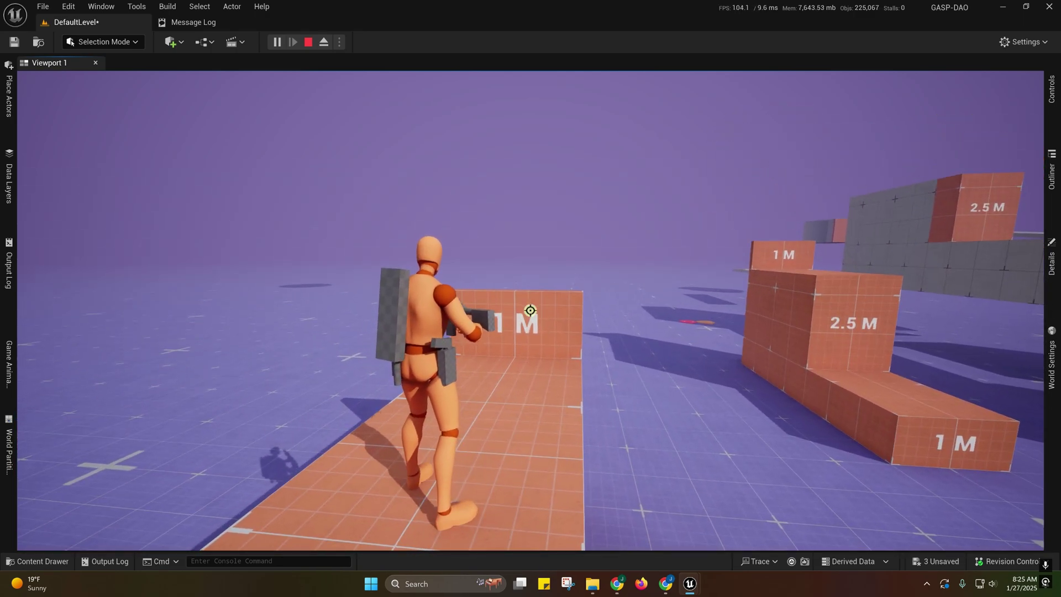
pyautogui.press('w')
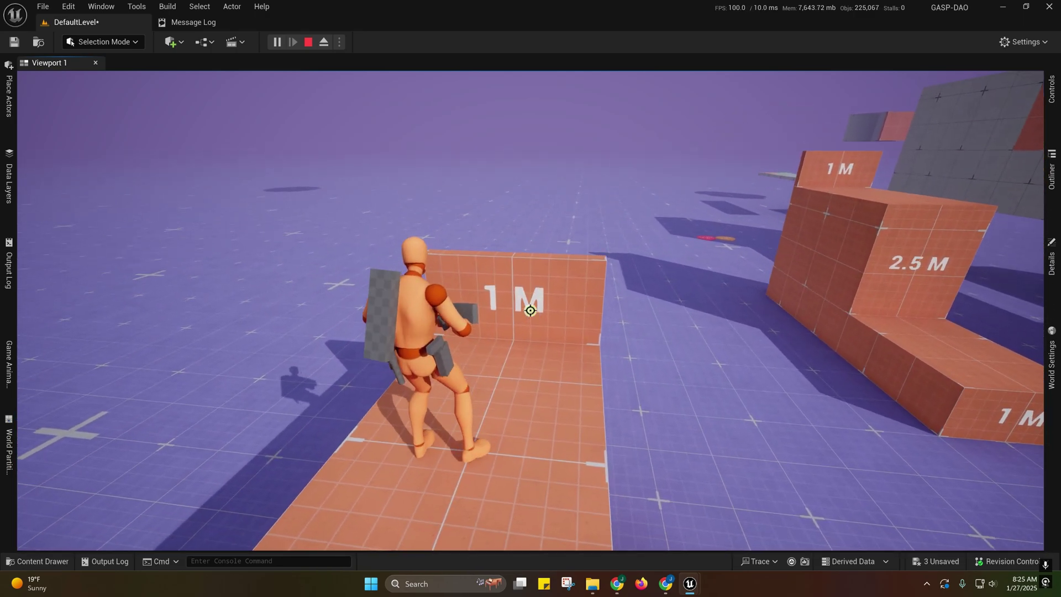
pyautogui.press('w')
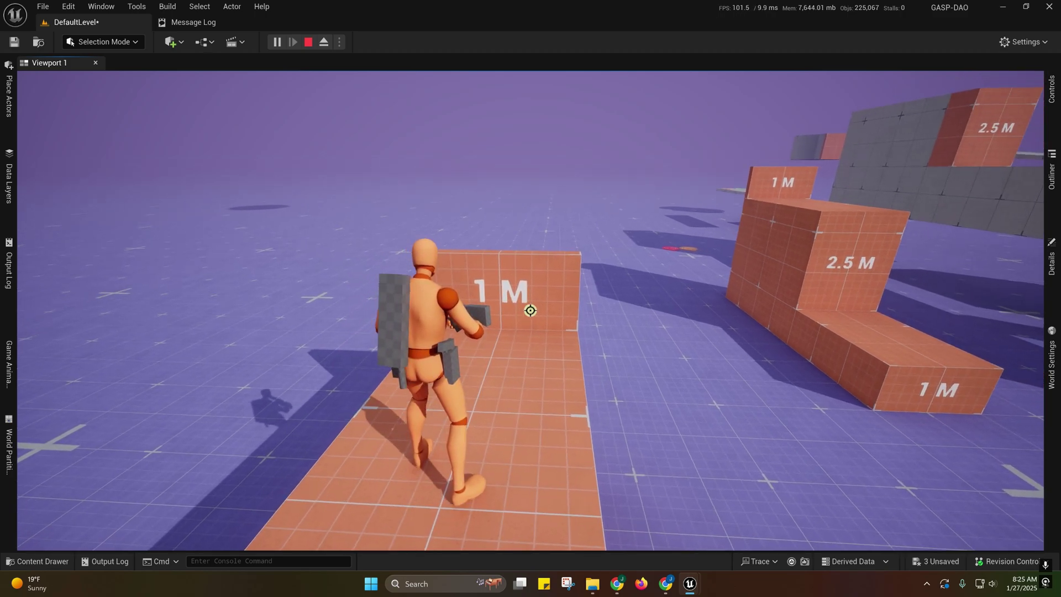
# Step: Test traversal with the rifle by vaulting the 1 M wall, running around and climbing back onto the blocks
pyautogui.press('w')
pyautogui.press('space')
pyautogui.press('s')
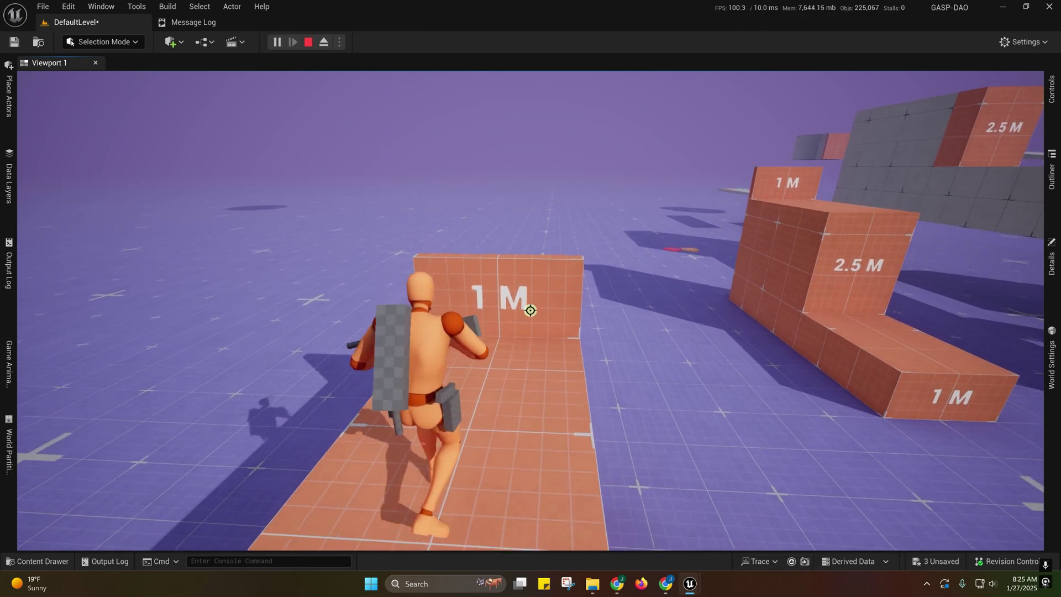
pyautogui.press('w')
pyautogui.press('space')
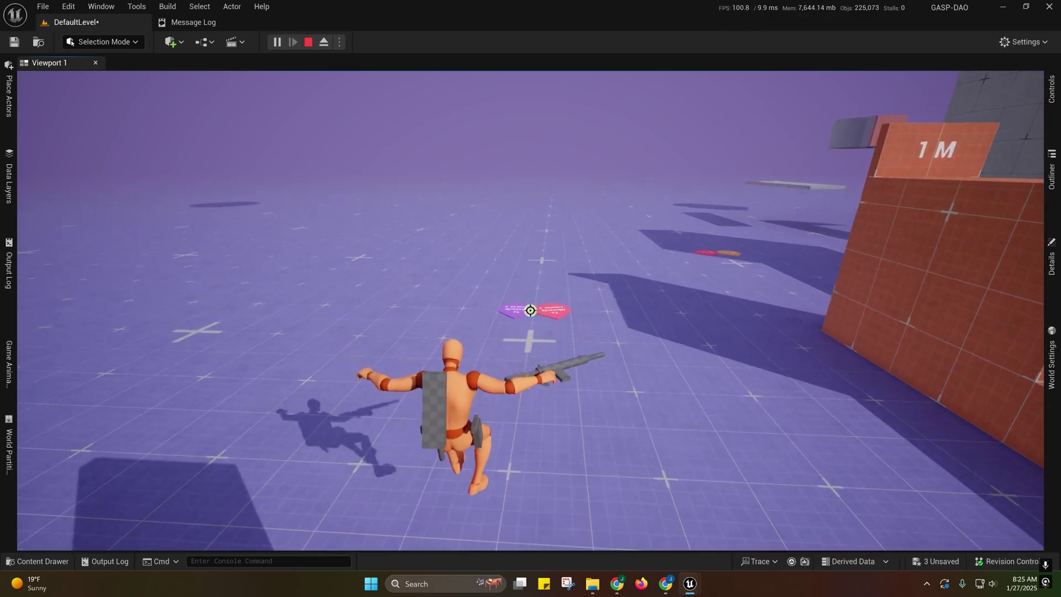
pyautogui.press('w')
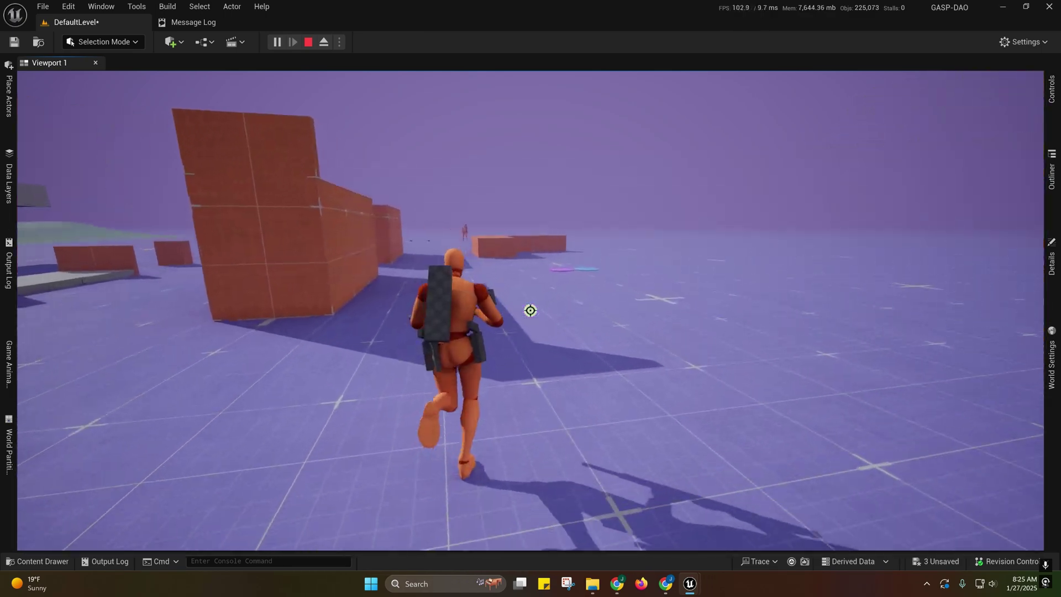
pyautogui.press('w')
pyautogui.press('space')
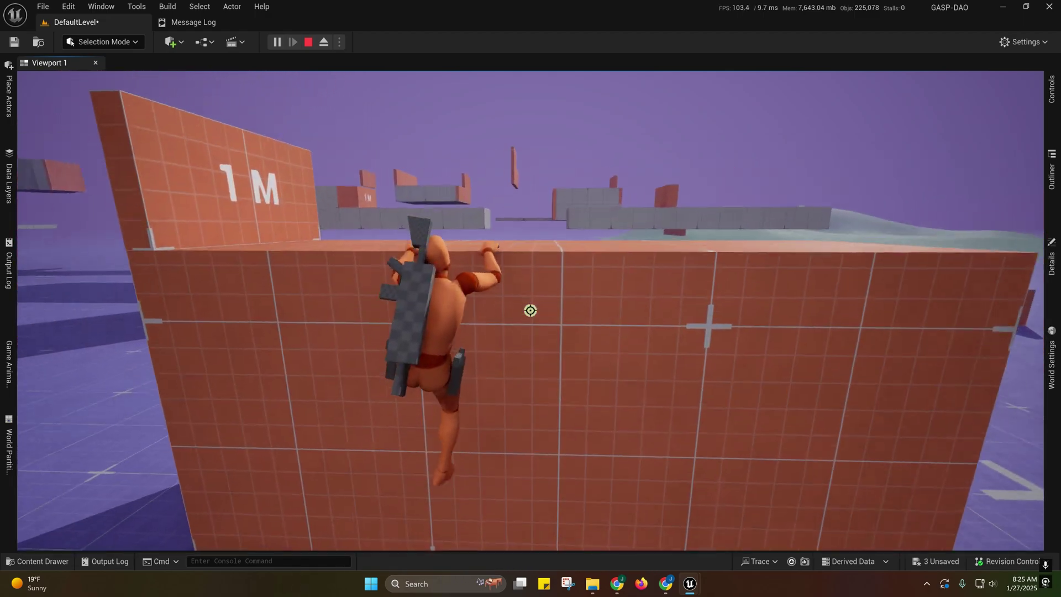
pyautogui.press('w')
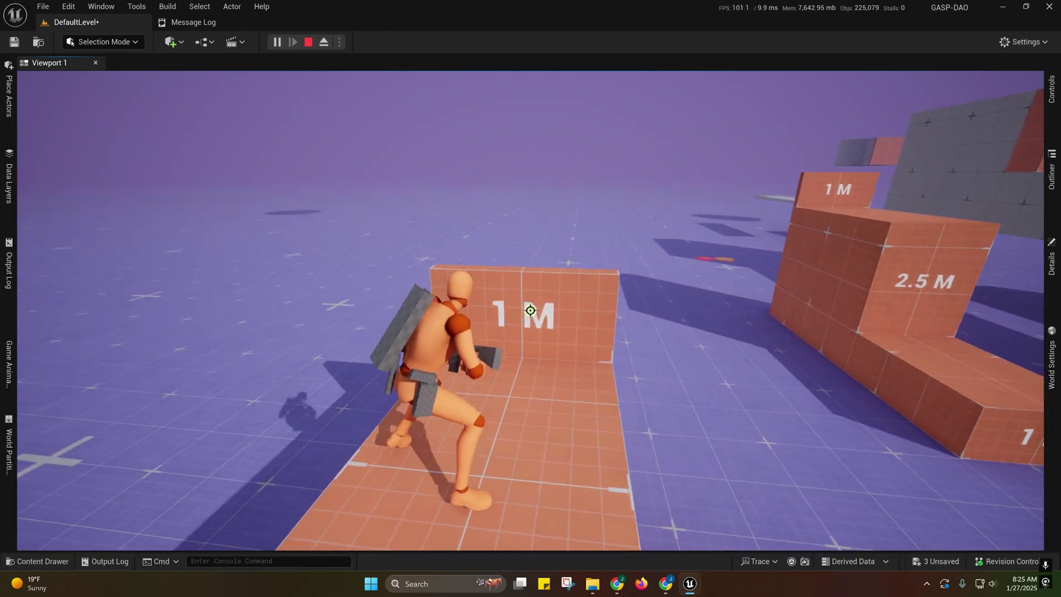
# Step: Detach from the character again and locate the IK_Correction node in the ABP_SandboxCharacter_DAO AnimGraph
pyautogui.press('F8')
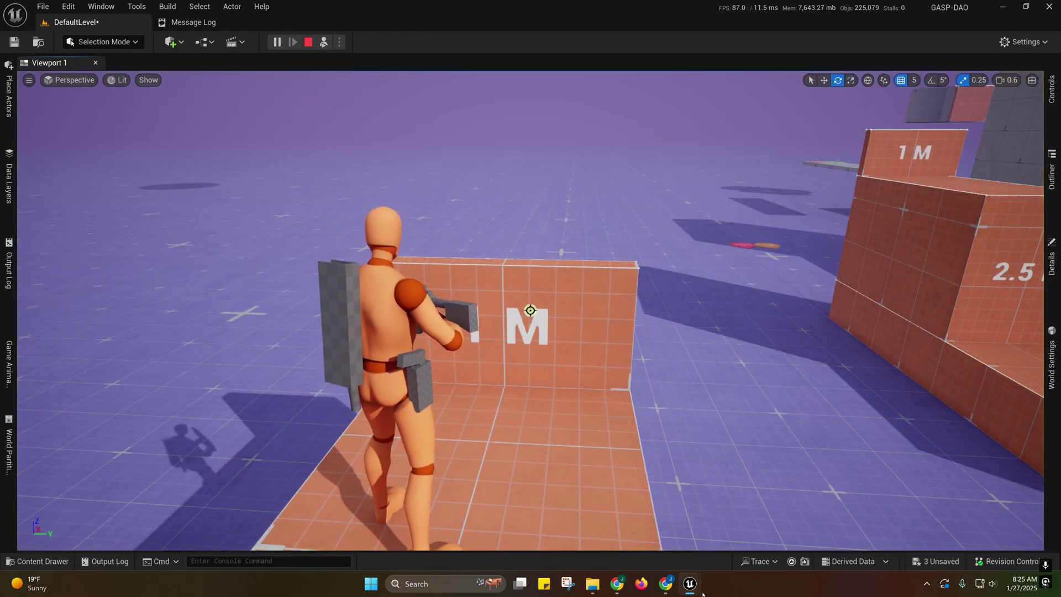
pyautogui.moveTo(689, 584)
pyautogui.click(799, 527)
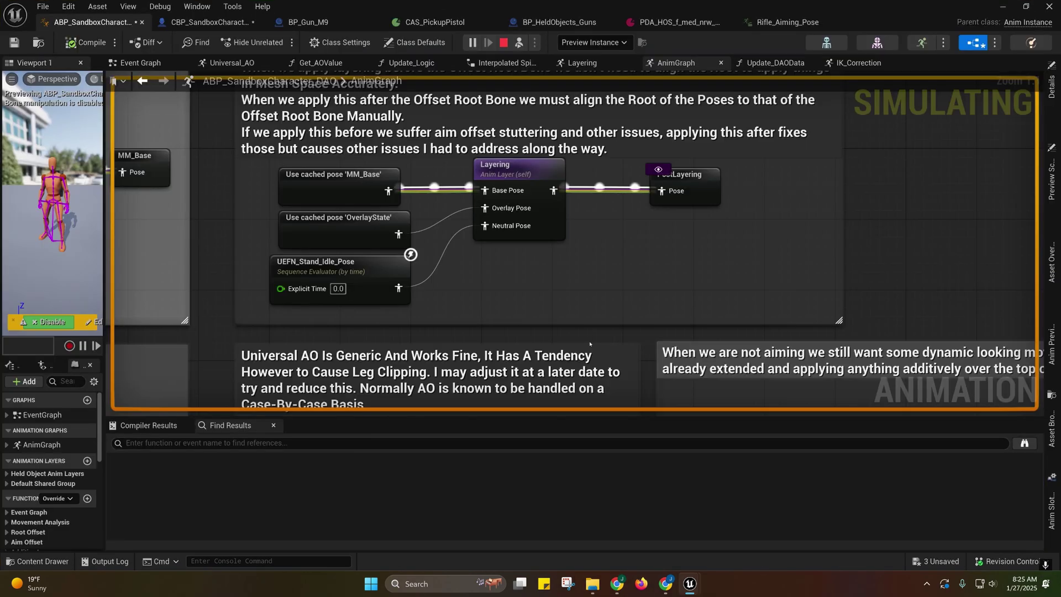
pyautogui.scroll(2, 575, 243)
pyautogui.moveTo(836, 322); pyautogui.dragTo(578, 253, button='right')
pyautogui.moveTo(961, 310); pyautogui.dragTo(415, 284, button='right')
pyautogui.moveTo(1028, 221); pyautogui.dragTo(671, 398, button='right')
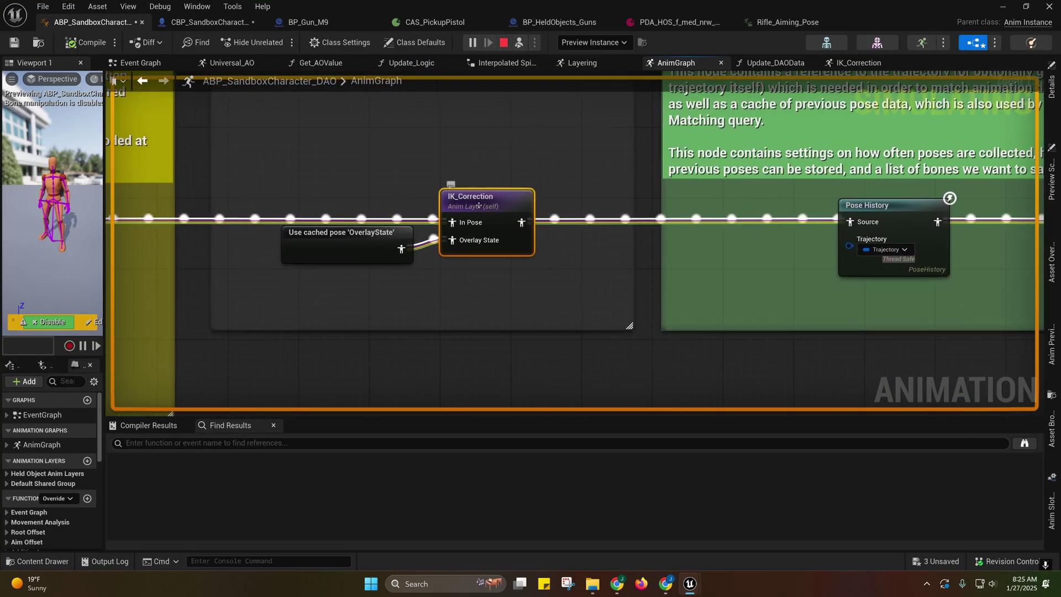
# Step: Open the IK_Correction layer and bypass the temporary-fix Modify Curve by wiring the Blend Poses output straight into the If AnimMontage No IK Modify Curve
pyautogui.doubleClick(486, 219)
pyautogui.moveTo(495, 272); pyautogui.dragTo(514, 294, button='right')
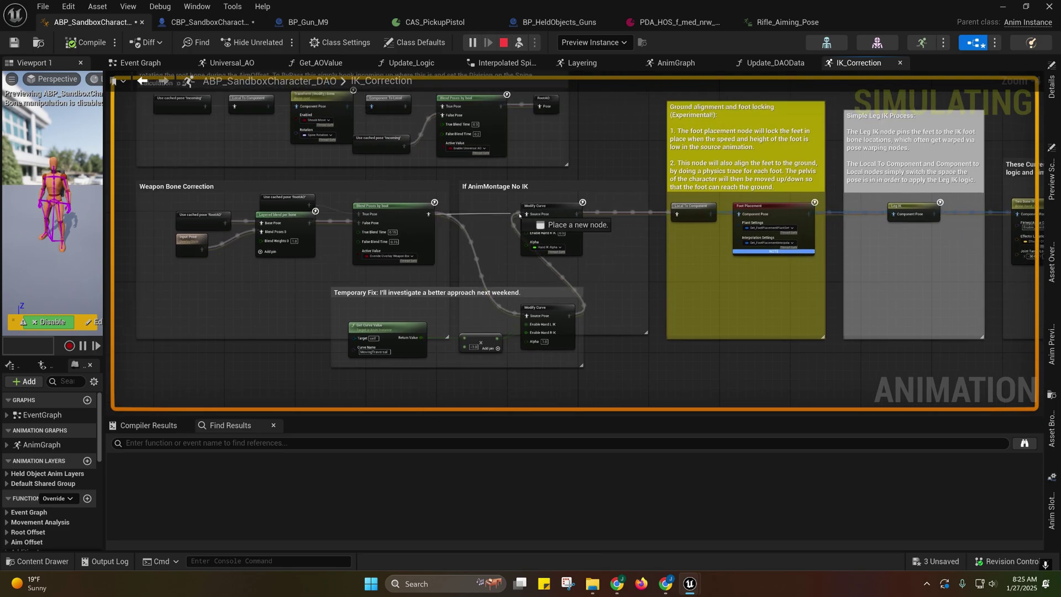
pyautogui.moveTo(532, 216); pyautogui.dragTo(532, 215)
pyautogui.moveTo(516, 297); pyautogui.dragTo(451, 309, button='right')
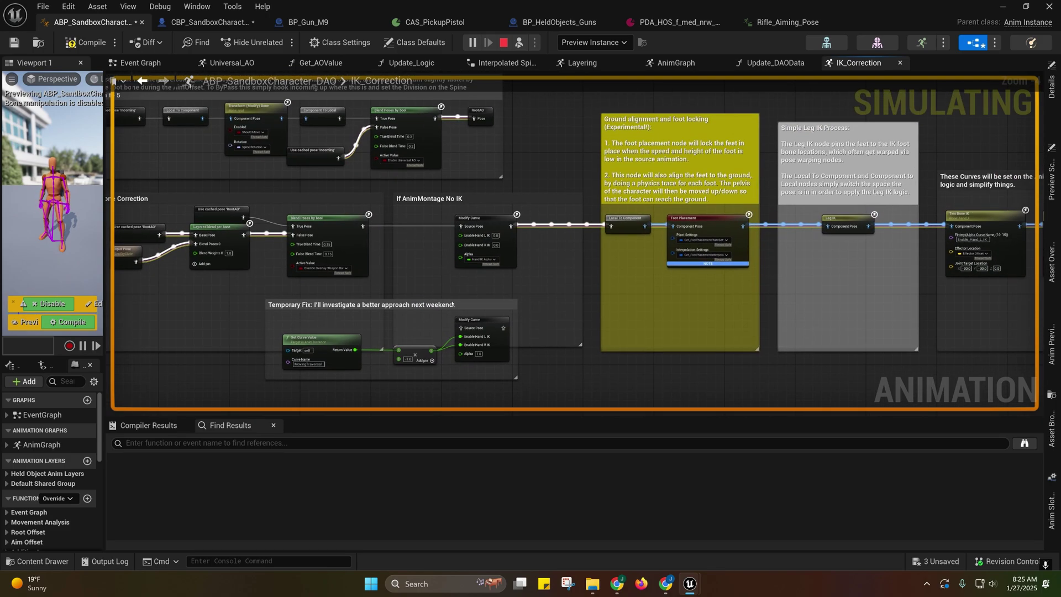
pyautogui.moveTo(558, 269); pyautogui.dragTo(546, 246, button='right')
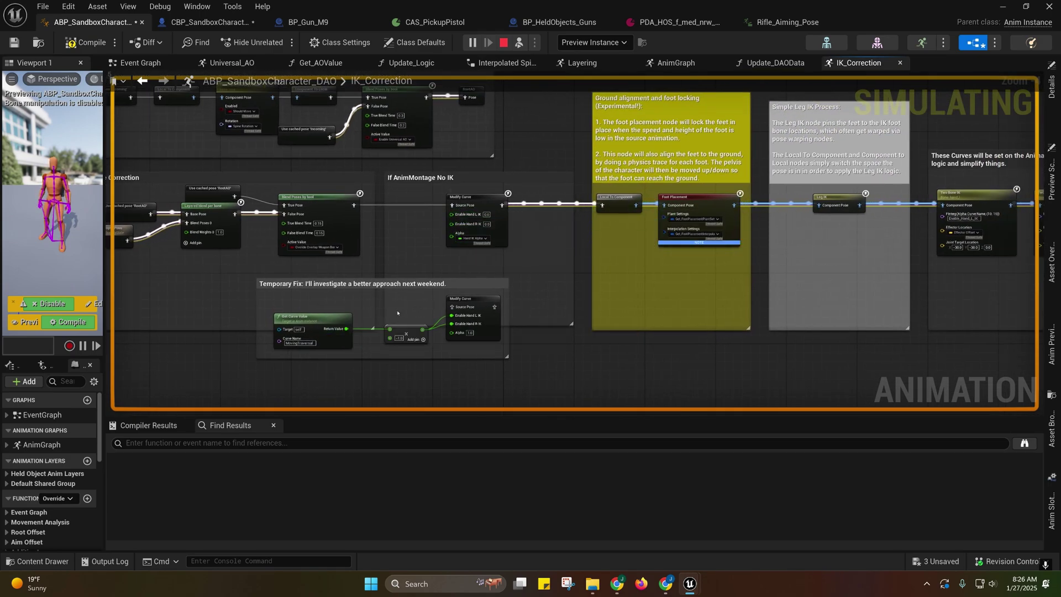
pyautogui.moveTo(397, 312); pyautogui.dragTo(402, 307, button='right')
# Step: Return to the running level, retake control of the character, vault the 1 M wall with the rifle, and detach again
pyautogui.click(993, 7)
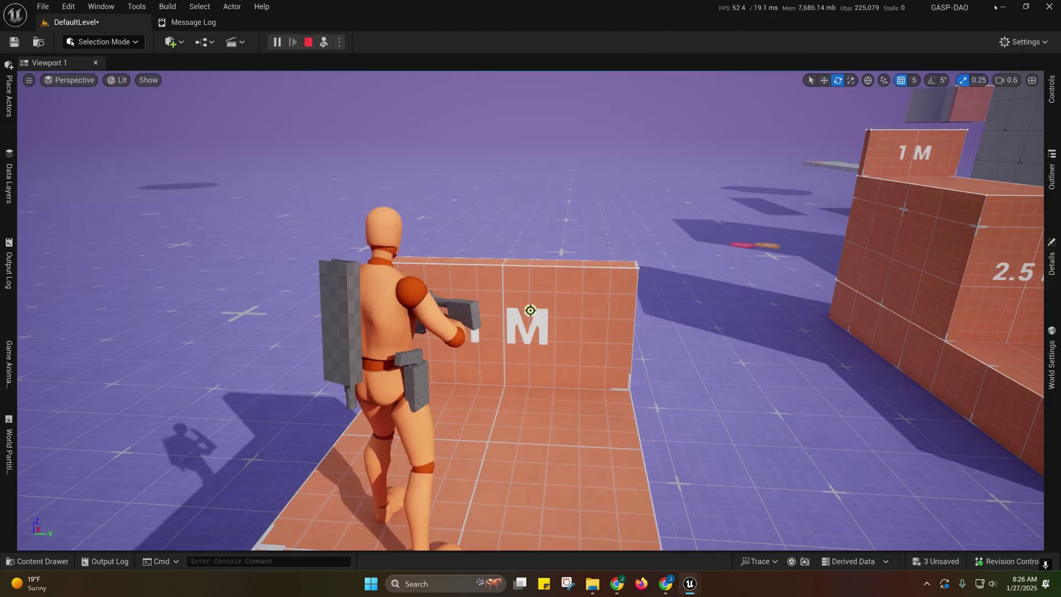
pyautogui.press('F8')
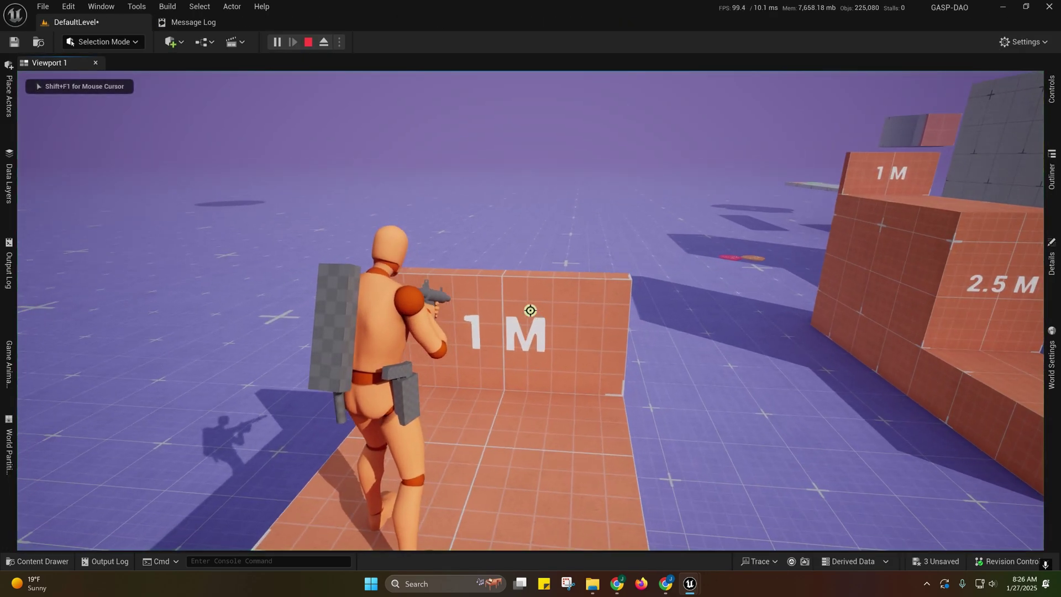
pyautogui.press('w')
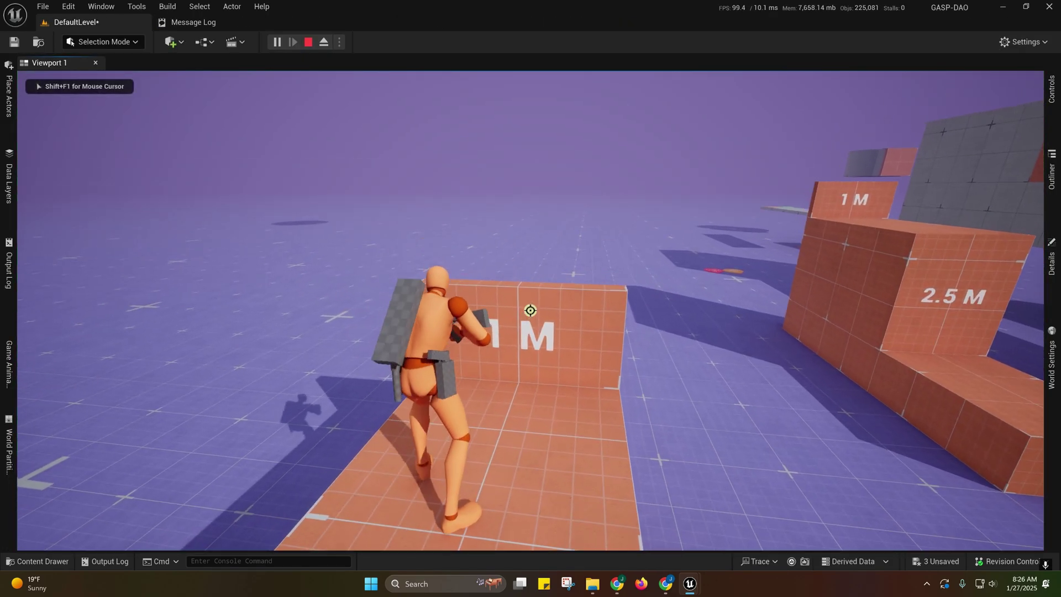
pyautogui.press('space')
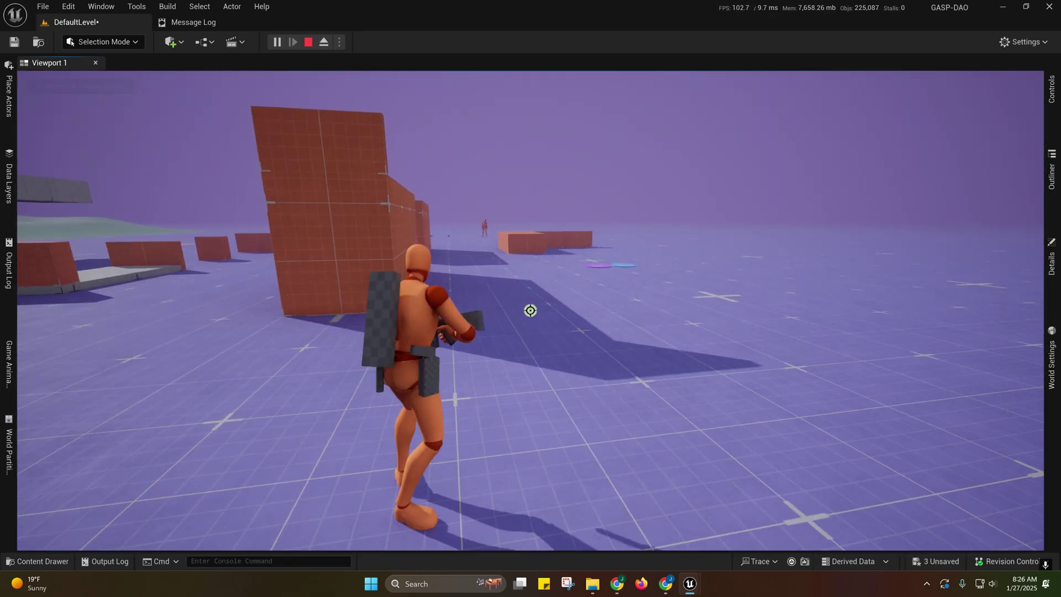
pyautogui.press('F8')
# Step: Switch back to the ABP_SandboxCharacter_DAO blueprint and compile it with the temporary fix bypassed
pyautogui.moveTo(689, 583)
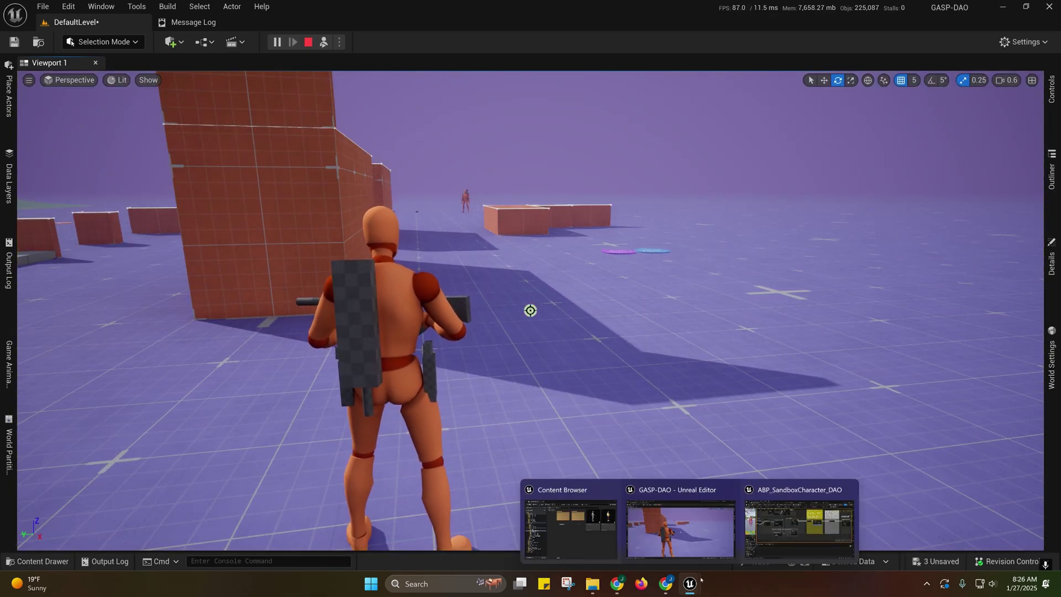
pyautogui.click(798, 525)
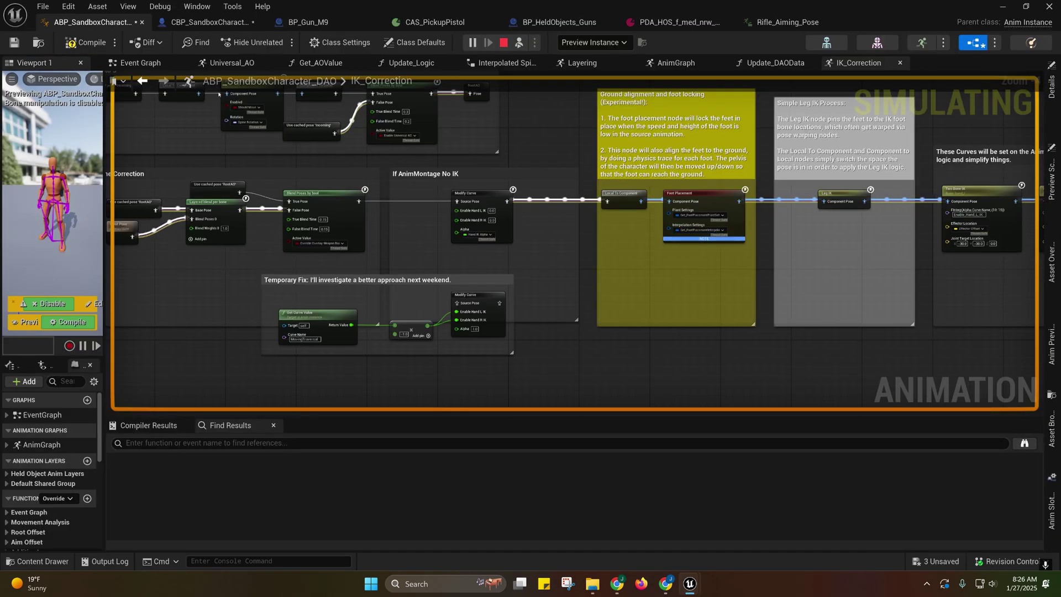
pyautogui.click(82, 42)
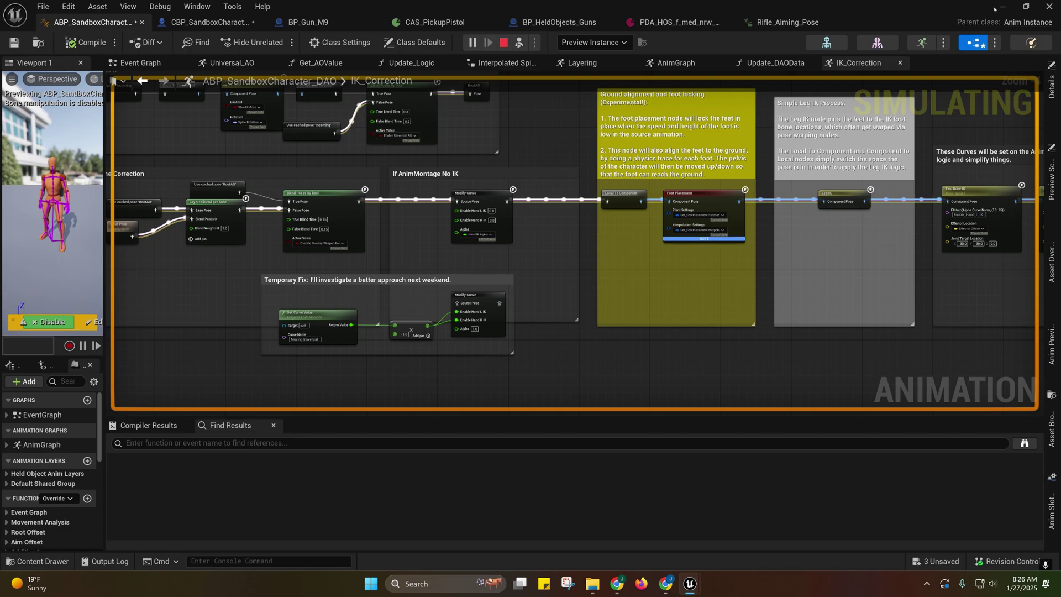
# Step: Retake control in the level, run the character around and over the obstacle blocks, and end the play session
pyautogui.click(995, 8)
pyautogui.press('F8')
pyautogui.press('w')
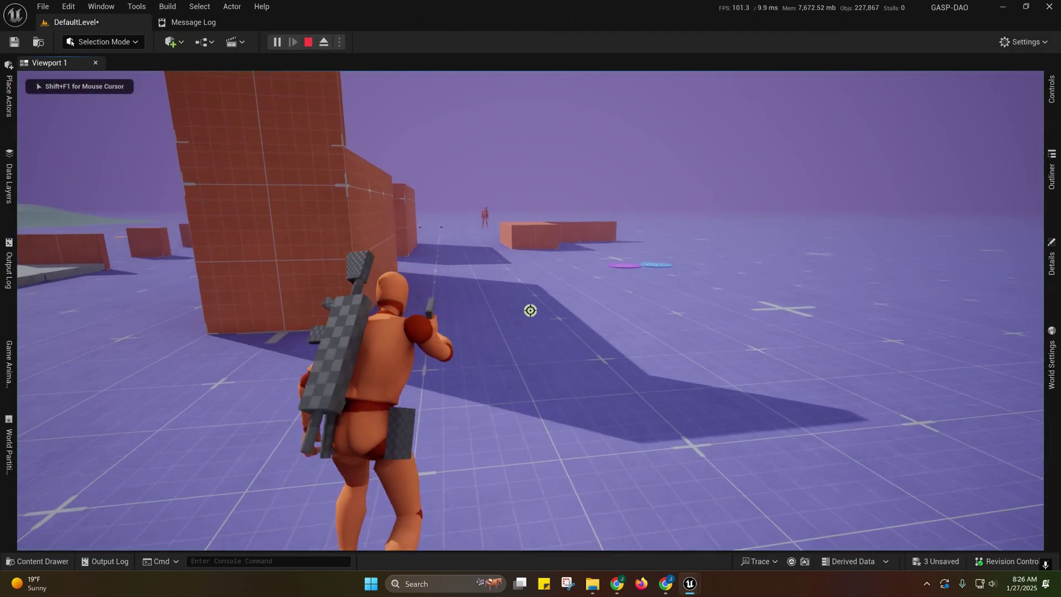
pyautogui.press('w')
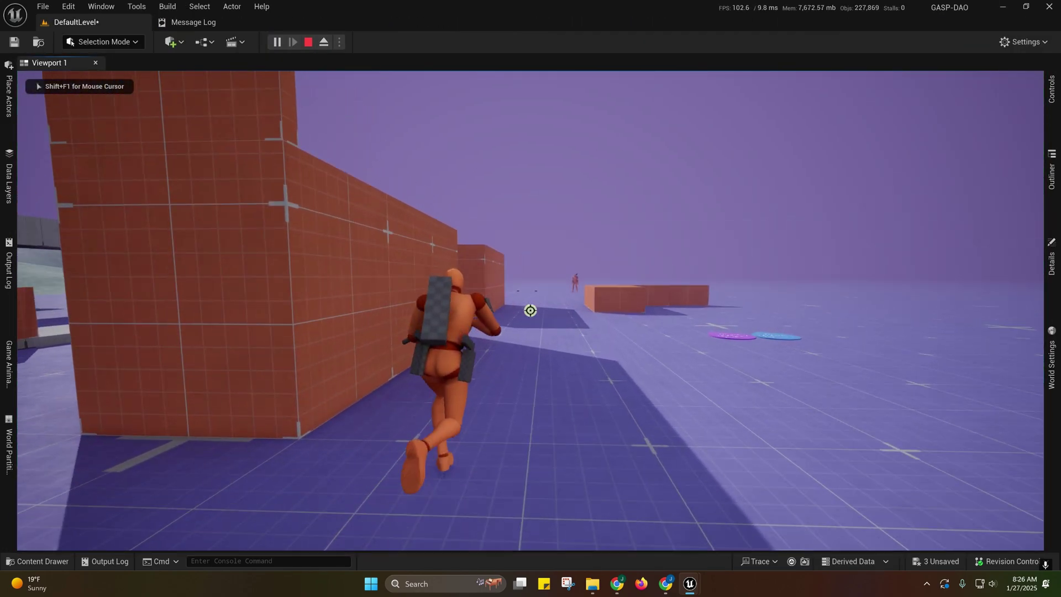
pyautogui.press('w')
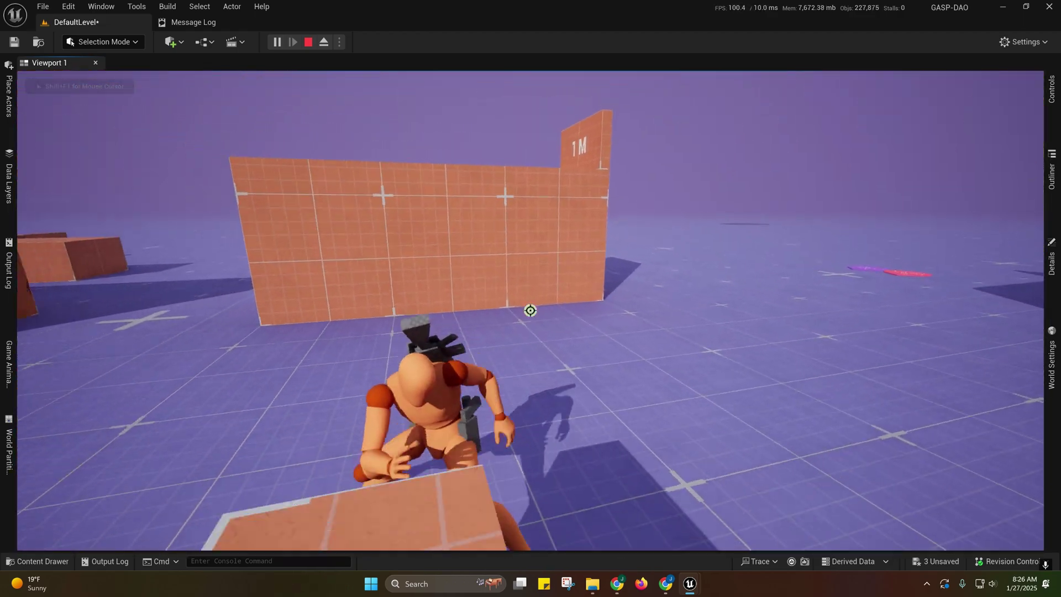
pyautogui.press('w')
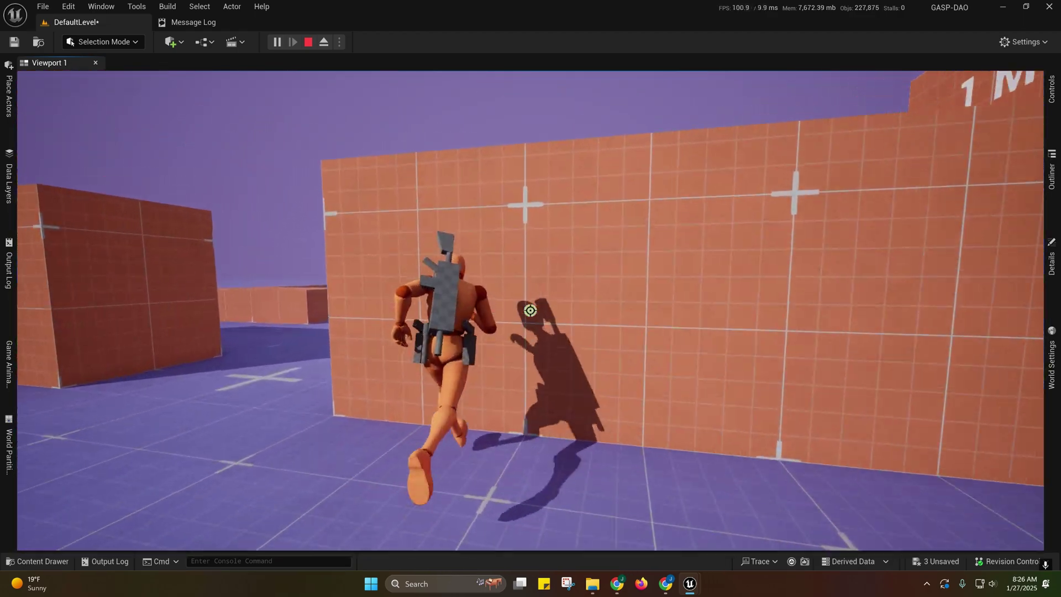
pyautogui.press('Escape')
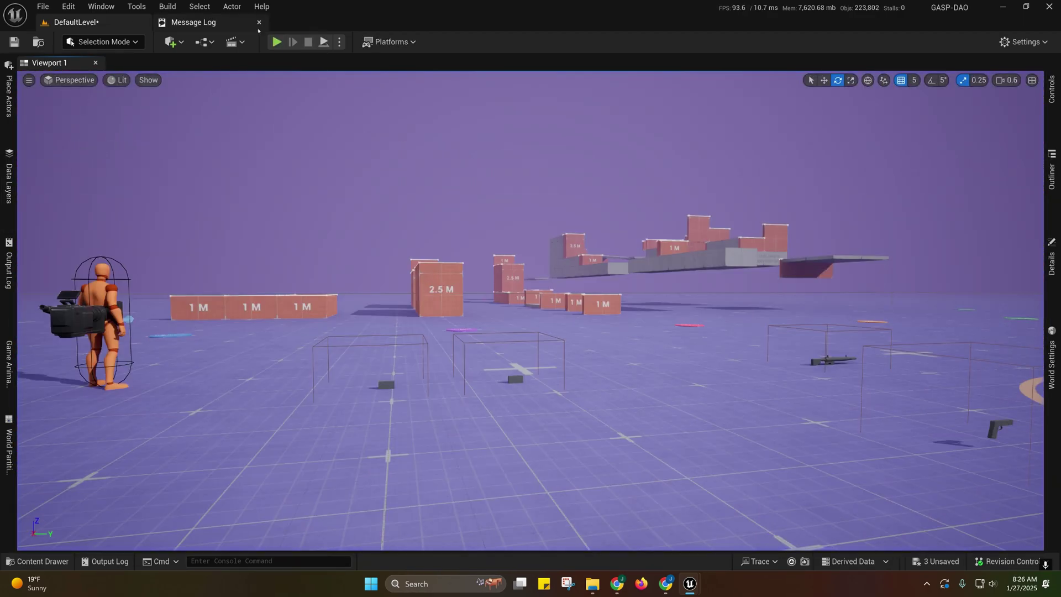
# Step: Start a new play session, run past Obstacle Course 2, climb the 2.5 M blocks and vault the 1 M wall
pyautogui.click(277, 41)
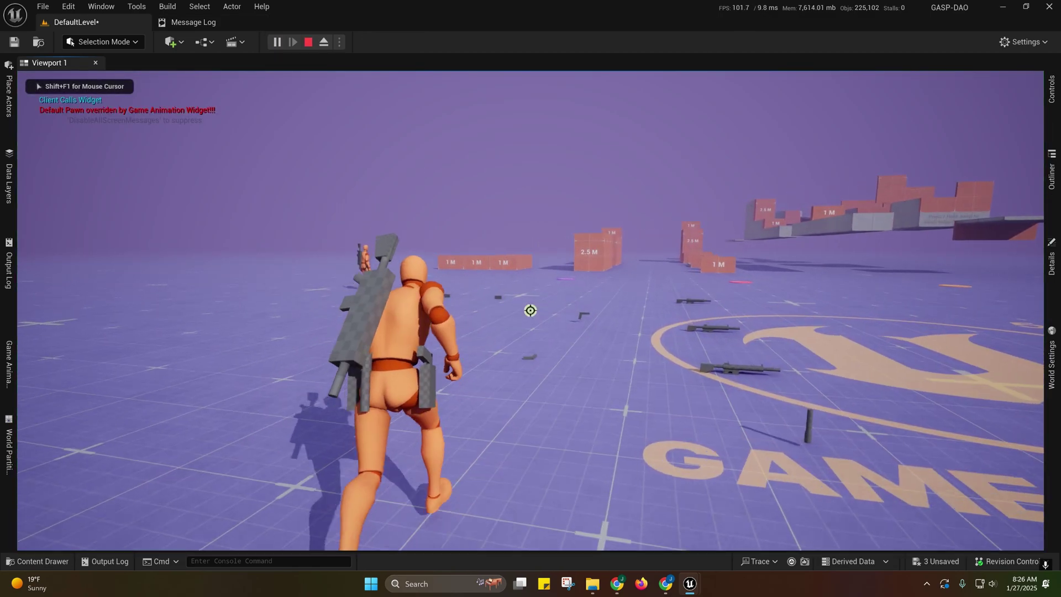
pyautogui.press('w')
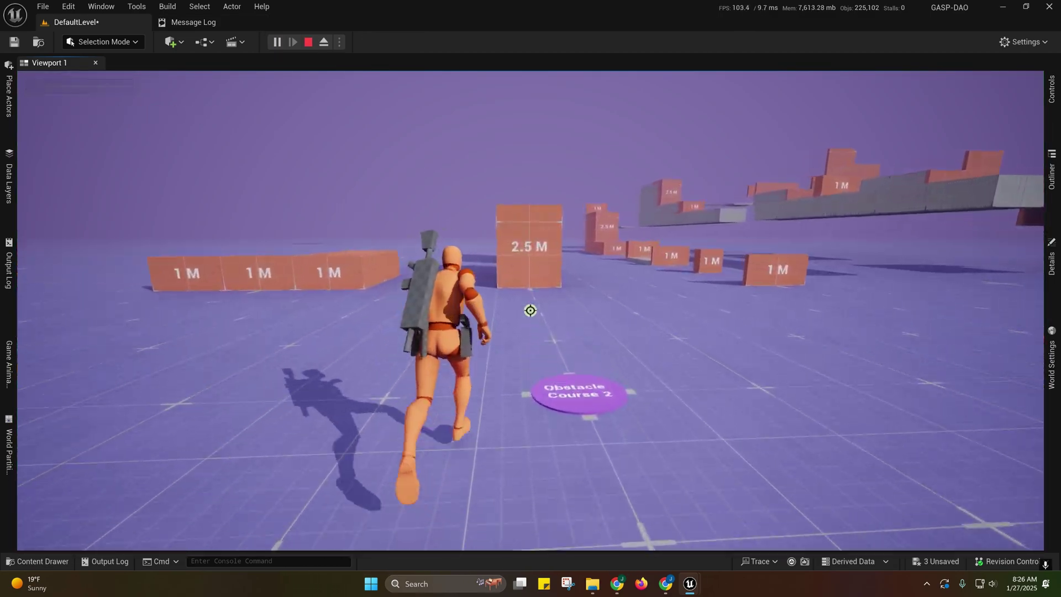
pyautogui.press('w')
pyautogui.press('space')
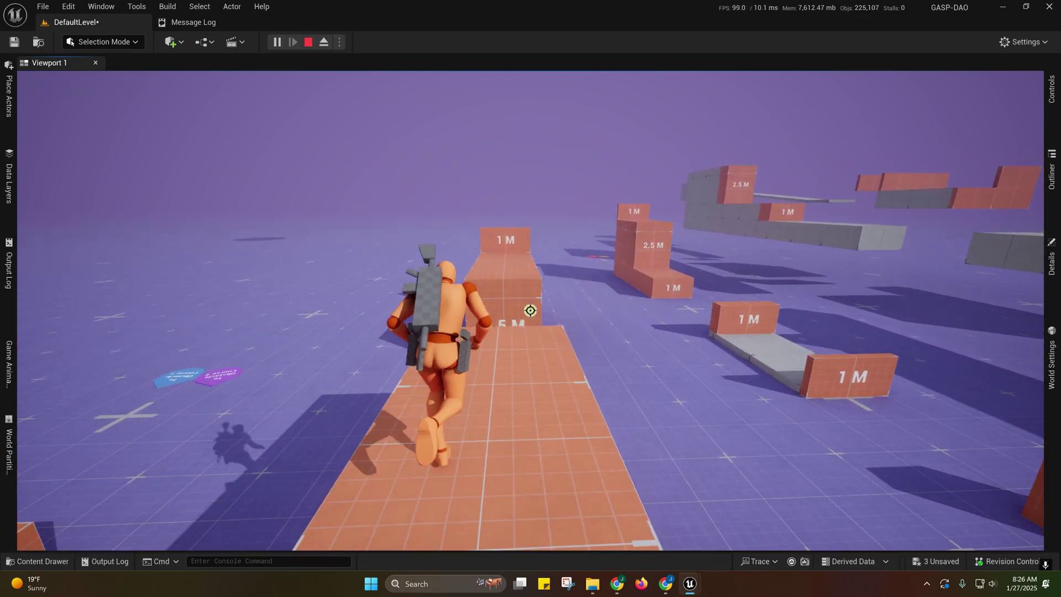
pyautogui.press('space')
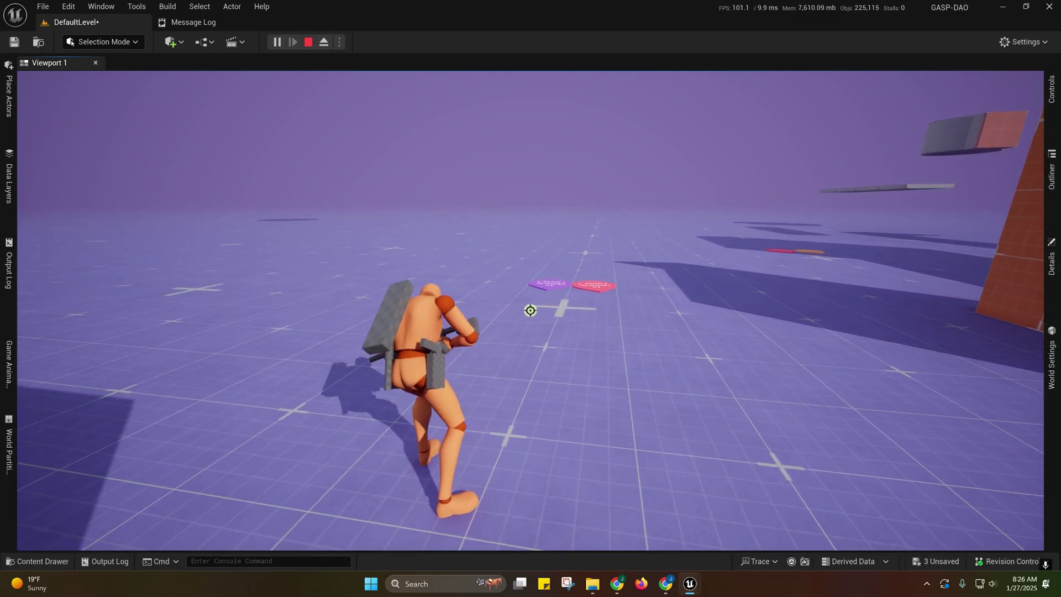
# Step: Run back around the obstacles with the rifle in hand and climb onto the block leading to the 1 M wall
pyautogui.press('w')
pyautogui.press('w')
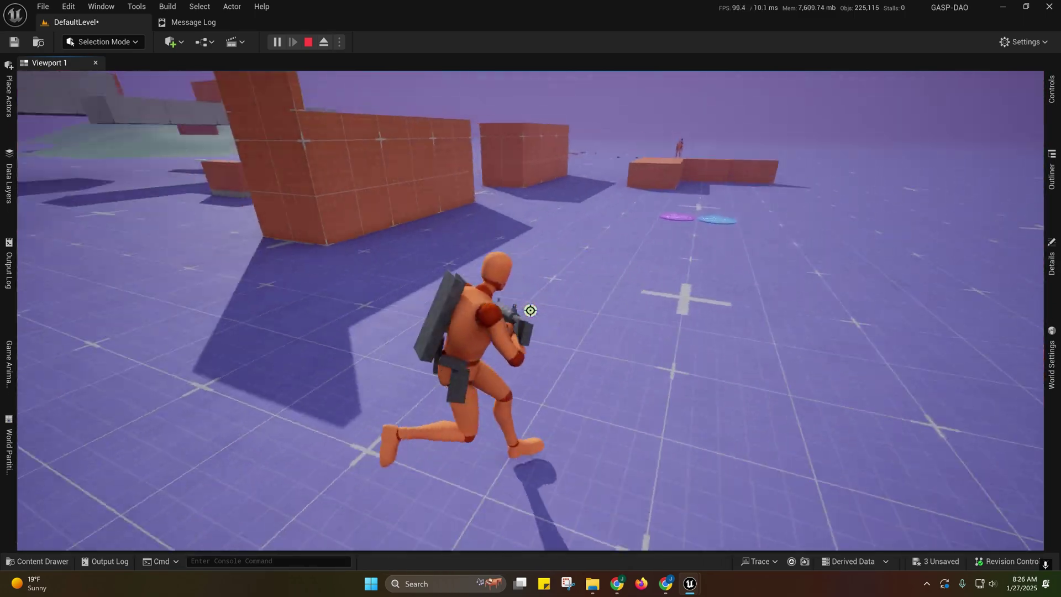
pyautogui.press('w')
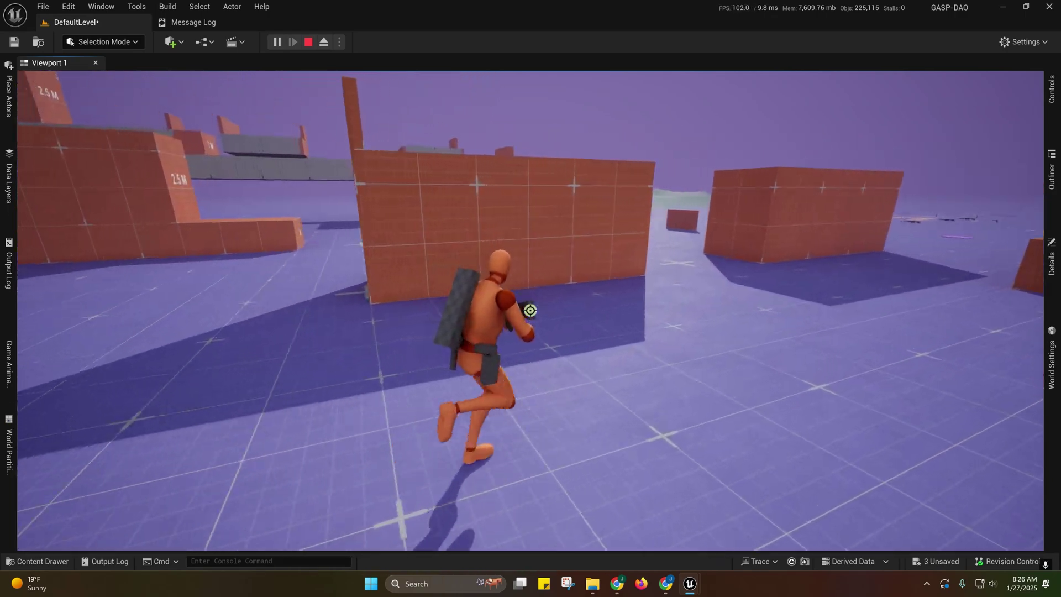
pyautogui.press('w')
pyautogui.press('space')
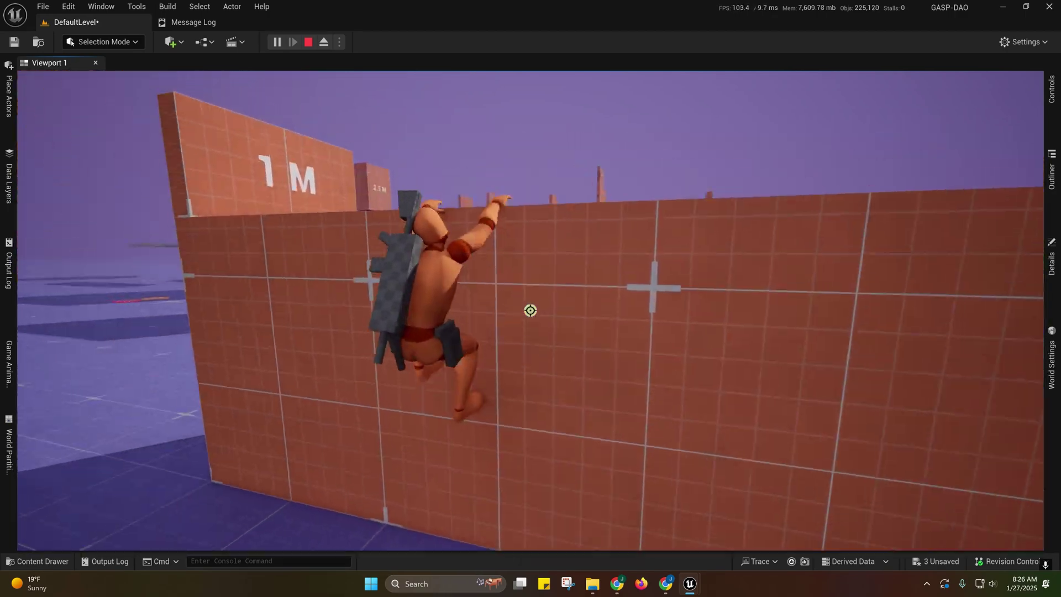
pyautogui.press('w')
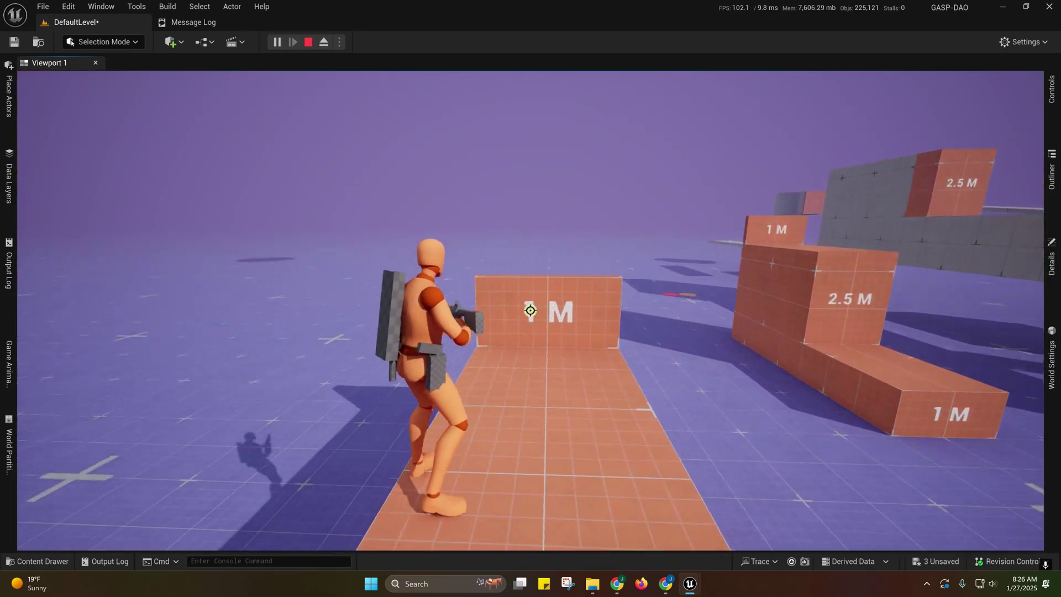
# Step: Slow the game down with the slomo console command and vault the 1 M wall with the rifle in hand
pyautogui.press('`')
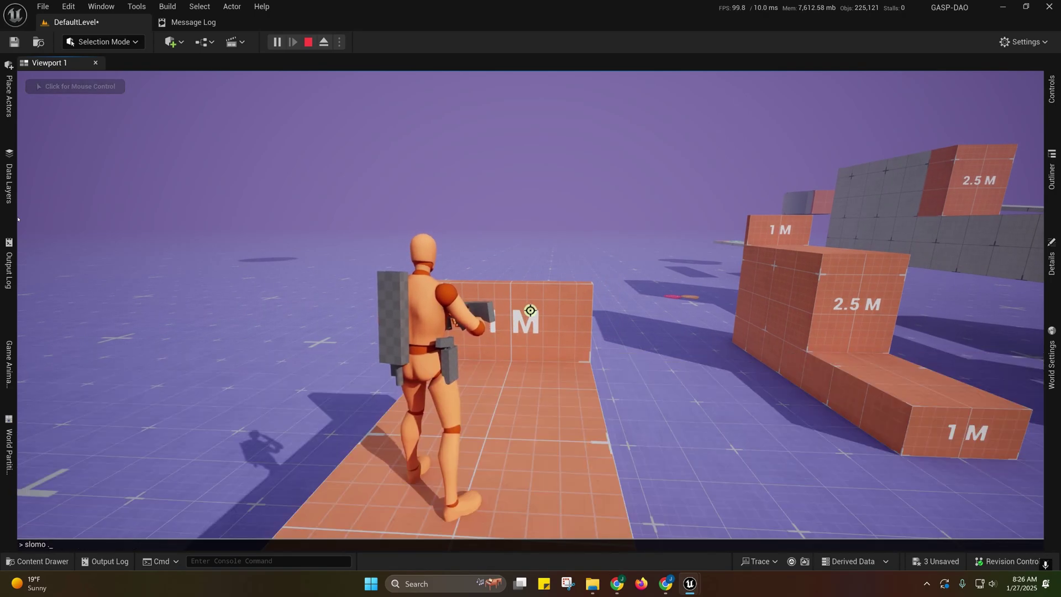
pyautogui.write('slomo .')
pyautogui.press('Return')
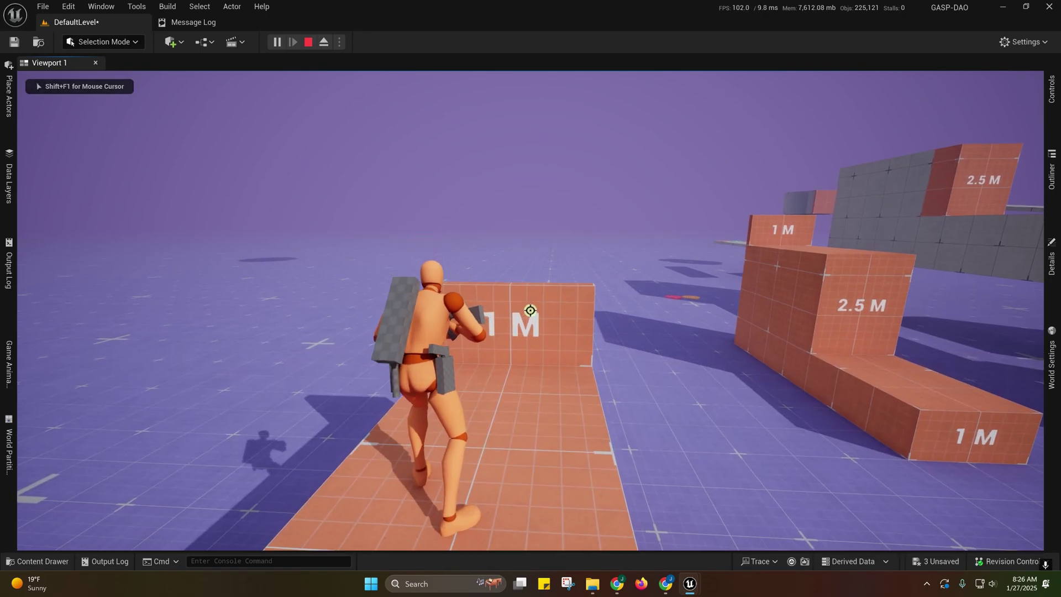
pyautogui.press('w')
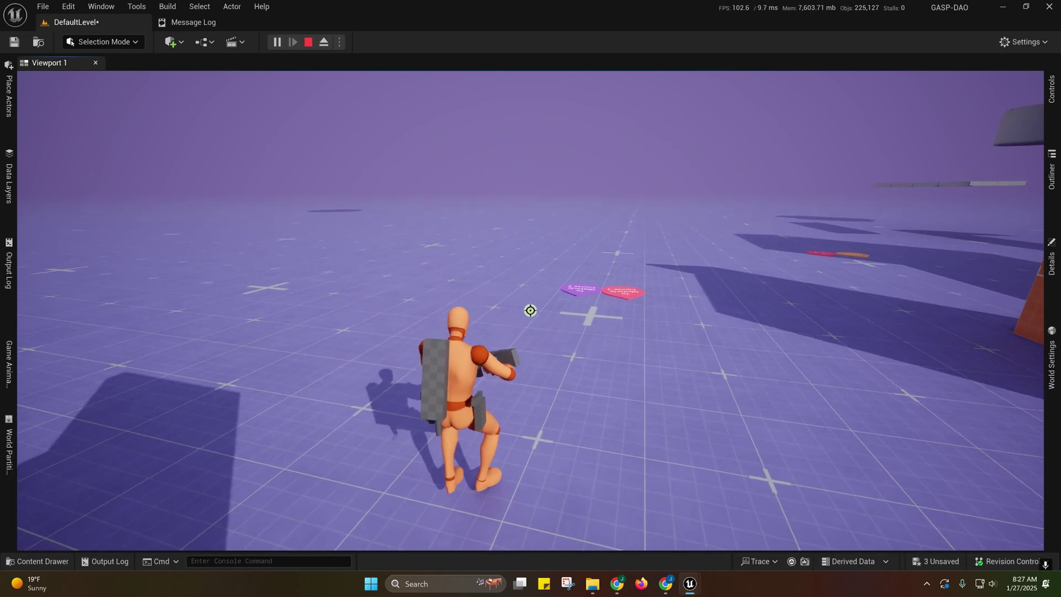
# Step: Stop the session, route the Blend Poses output back through the temporary-fix Modify Curve into the AnimMontage Modify Curve, and compile and save the blueprint
pyautogui.press('Escape')
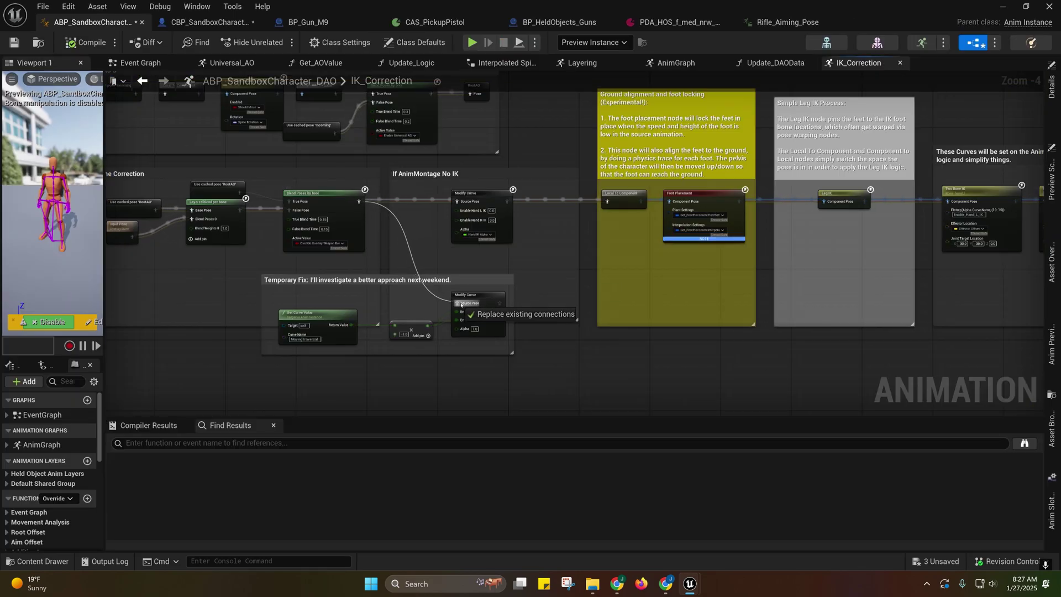
pyautogui.moveTo(460, 304); pyautogui.dragTo(461, 304)
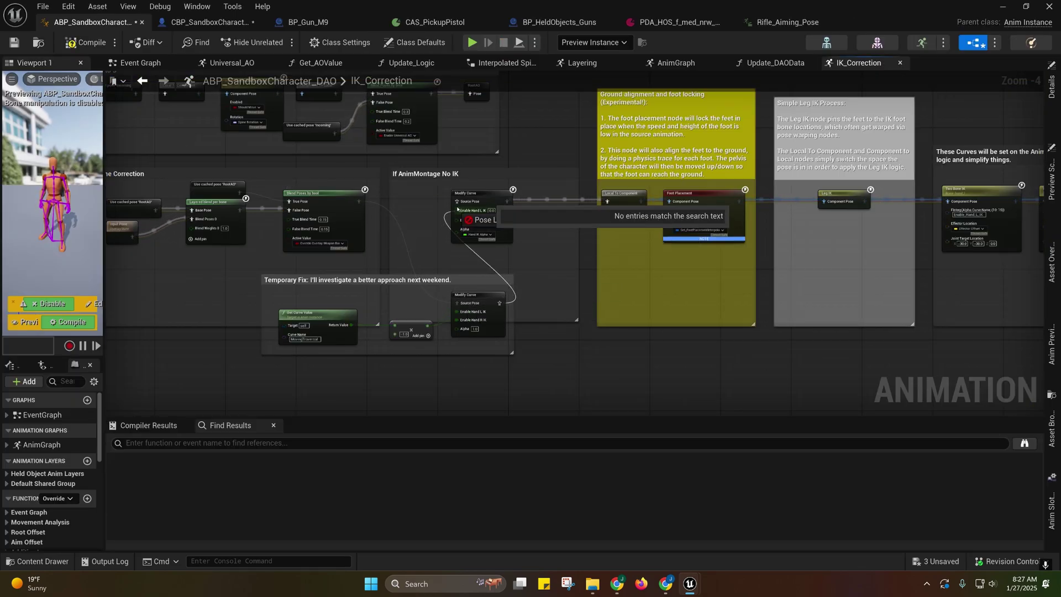
pyautogui.moveTo(423, 215); pyautogui.dragTo(328, 196, button='right')
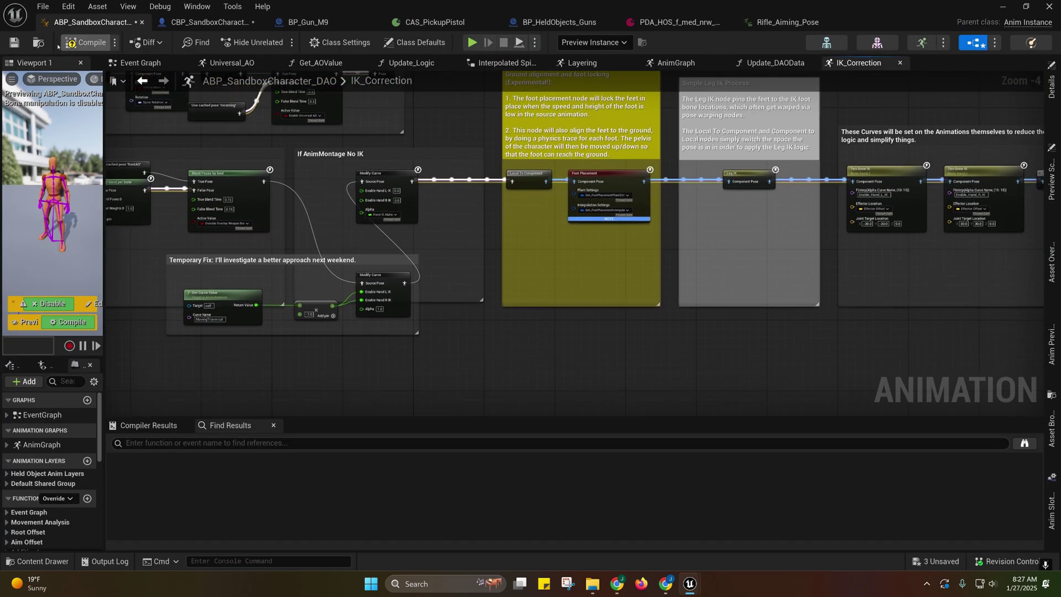
pyautogui.click(82, 44)
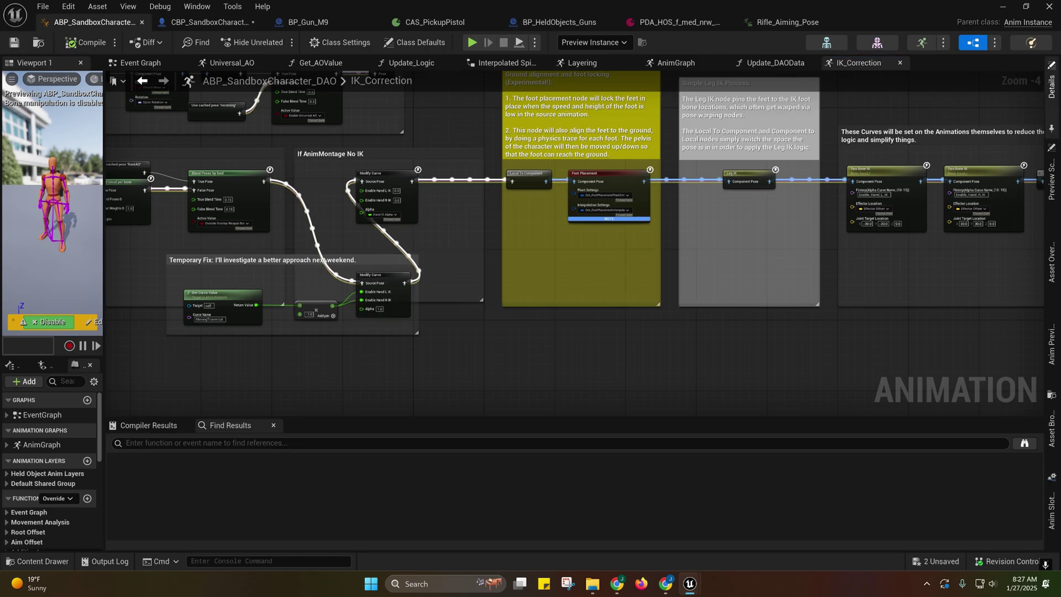
# Step: Start a fresh play session in the level, equip the rifle and run the character toward the 2.5 M blocks
pyautogui.click(1002, 7)
pyautogui.click(277, 42)
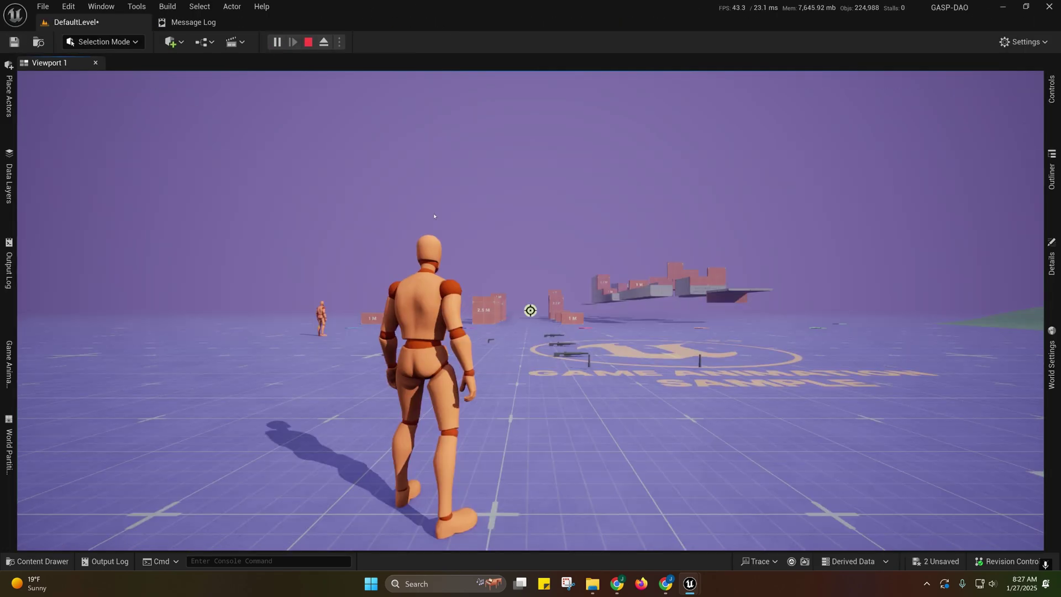
pyautogui.press('w')
pyautogui.press('w')
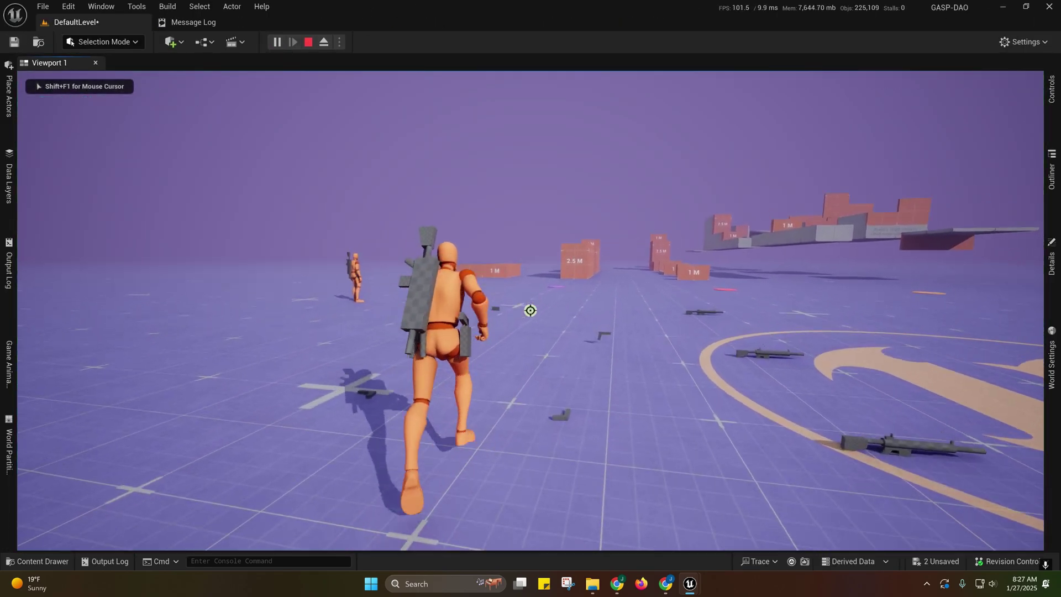
pyautogui.press('1')
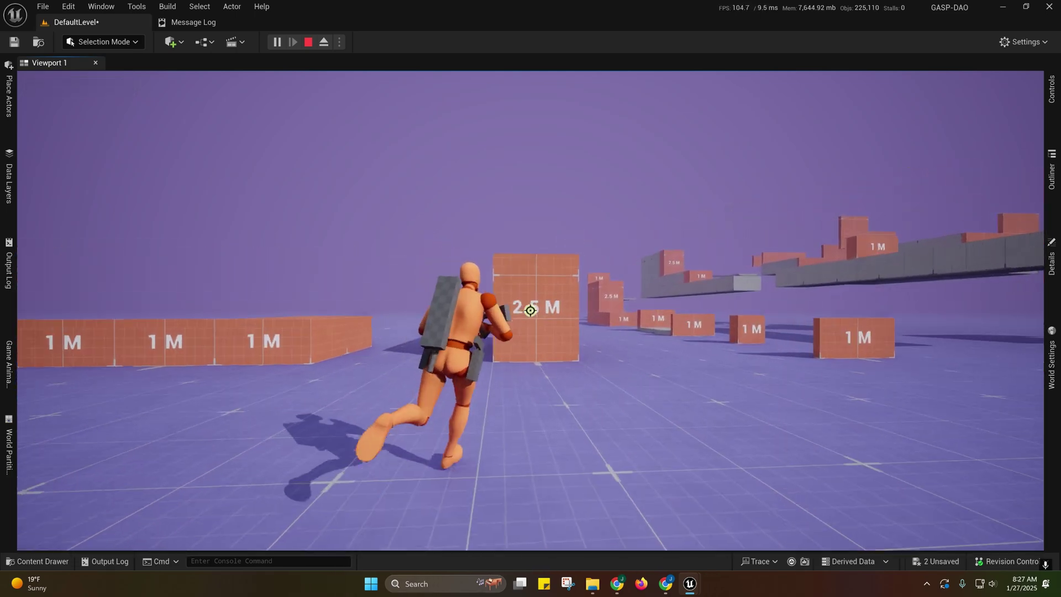
# Step: Jump across the 2.5 M blocks, run a console command, and vault the 1 M wall to check the hands with the fix active
pyautogui.press('space')
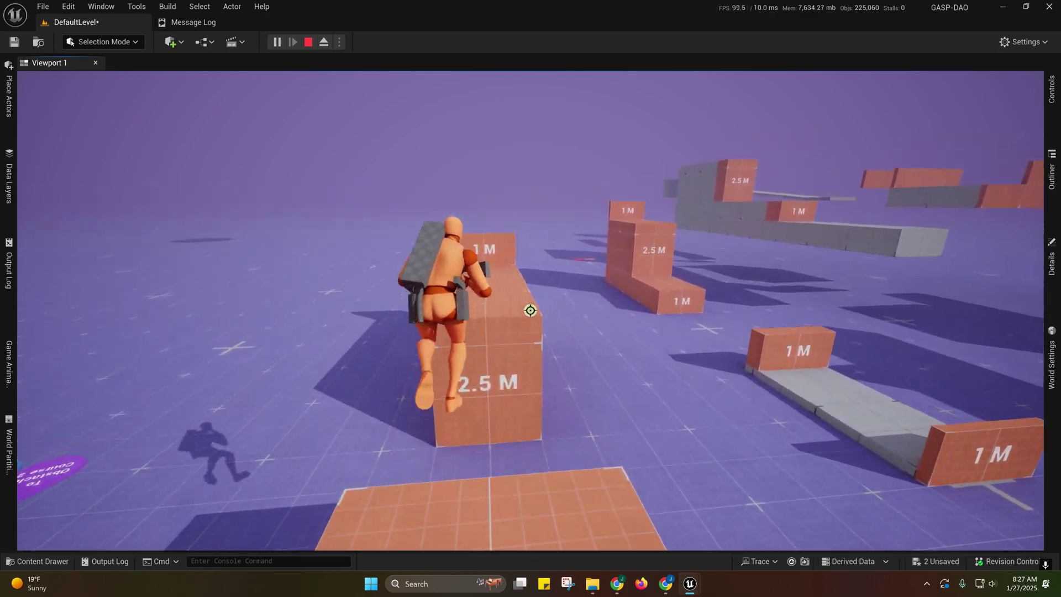
pyautogui.press('`')
pyautogui.press('Return')
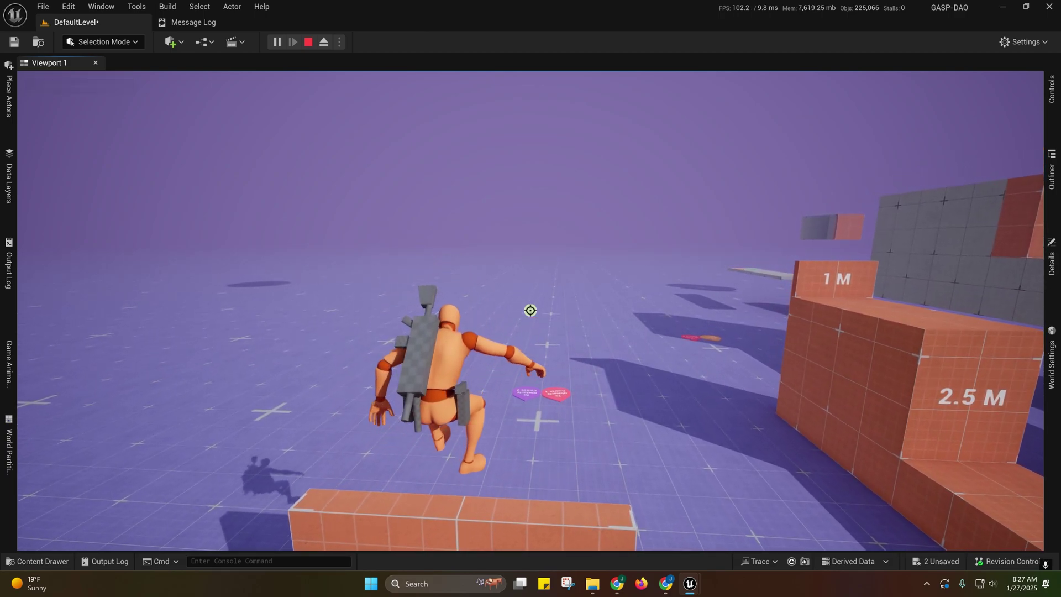
# Step: End the play session and return to the IK_Correction graph of the character's animation blueprint
pyautogui.press('1')
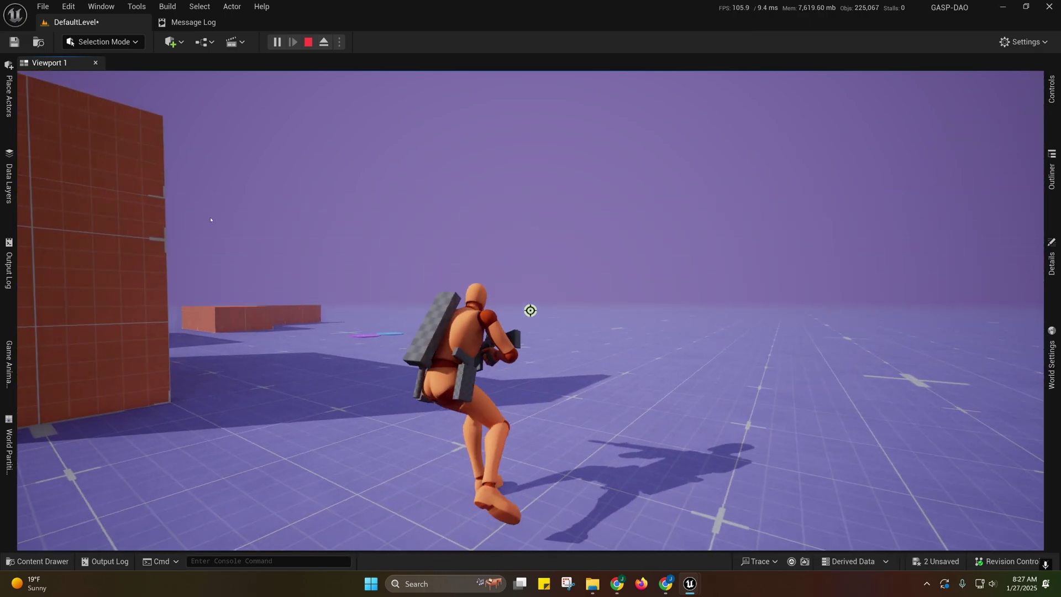
pyautogui.press('Escape')
pyautogui.moveTo(689, 584)
pyautogui.click(800, 525)
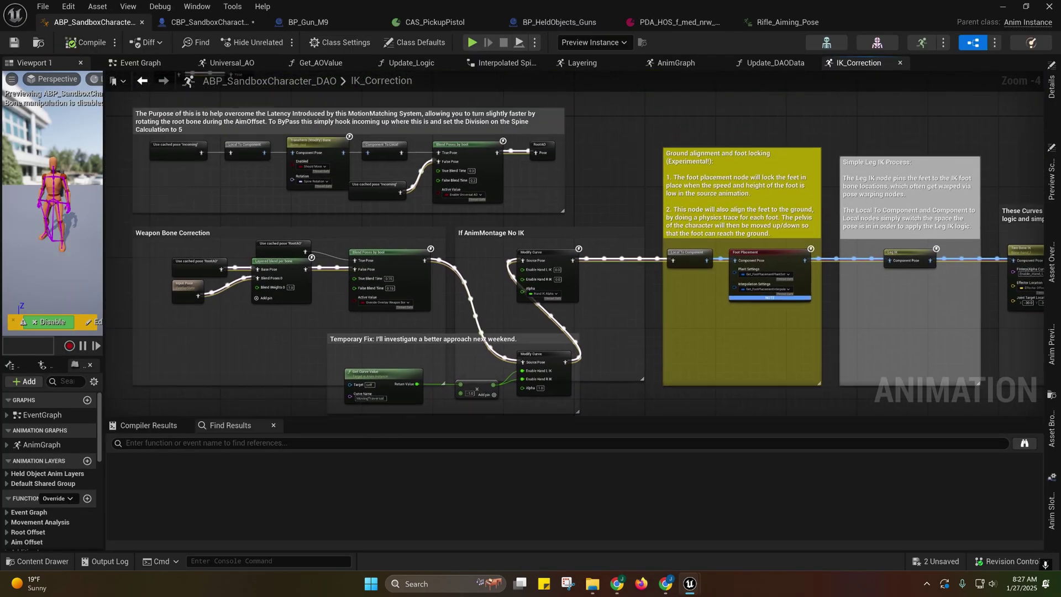
# Step: Review the IK_Correction chain from the temporary-fix Modify Curve through the Foot Placement and Leg IK nodes
pyautogui.moveTo(661, 351); pyautogui.dragTo(633, 273, button='right')
pyautogui.moveTo(277, 244); pyautogui.dragTo(544, 319)
pyautogui.moveTo(581, 325); pyautogui.dragTo(495, 313, button='right')
pyautogui.click(651, 288)
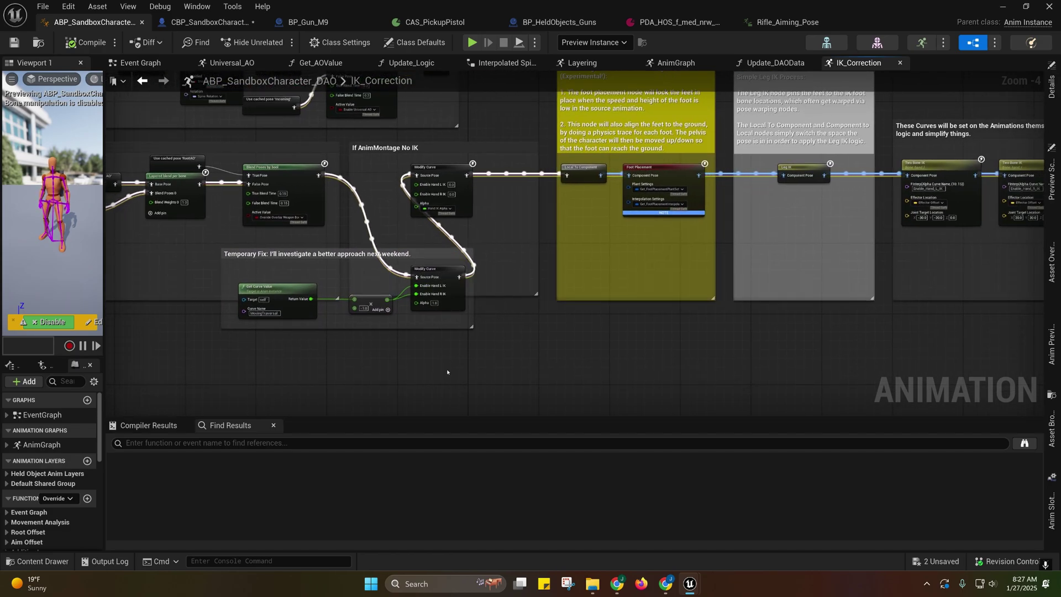
pyautogui.moveTo(459, 373); pyautogui.dragTo(508, 287, button='right')
pyautogui.moveTo(500, 358); pyautogui.dragTo(485, 319, button='right')
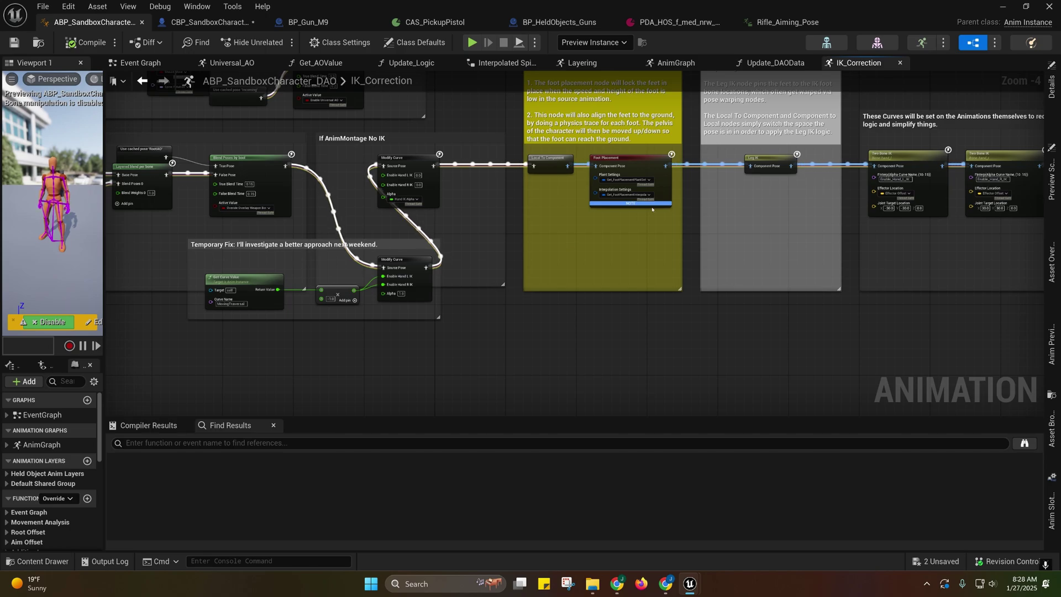
pyautogui.moveTo(842, 146); pyautogui.dragTo(789, 261, button='right')
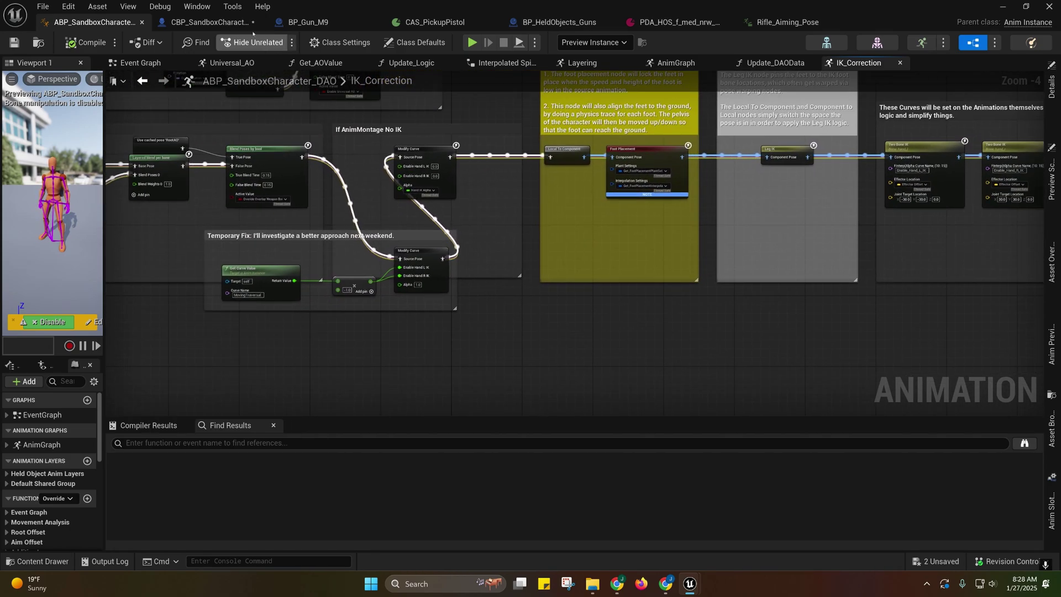
# Step: Switch to the CBP_SandboxCharacter_DAO blueprint and examine the Contextual Animation Scene Handling section of its Pickup graph
pyautogui.click(234, 23)
pyautogui.moveTo(441, 198); pyautogui.dragTo(521, 325, button='right')
pyautogui.moveTo(426, 218); pyautogui.dragTo(415, 192, button='right')
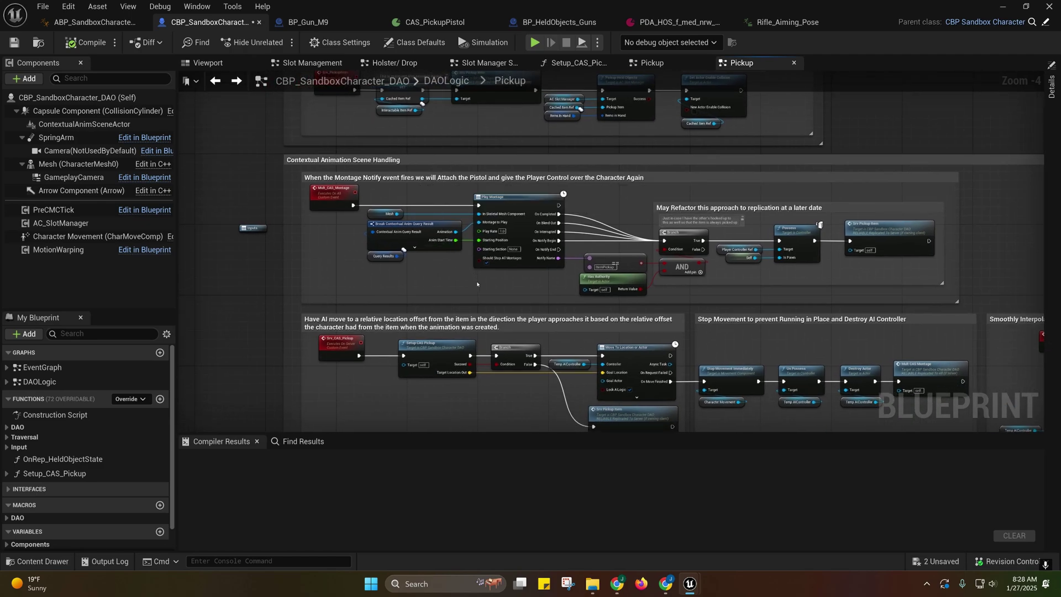
pyautogui.moveTo(476, 281); pyautogui.dragTo(486, 243, button='right')
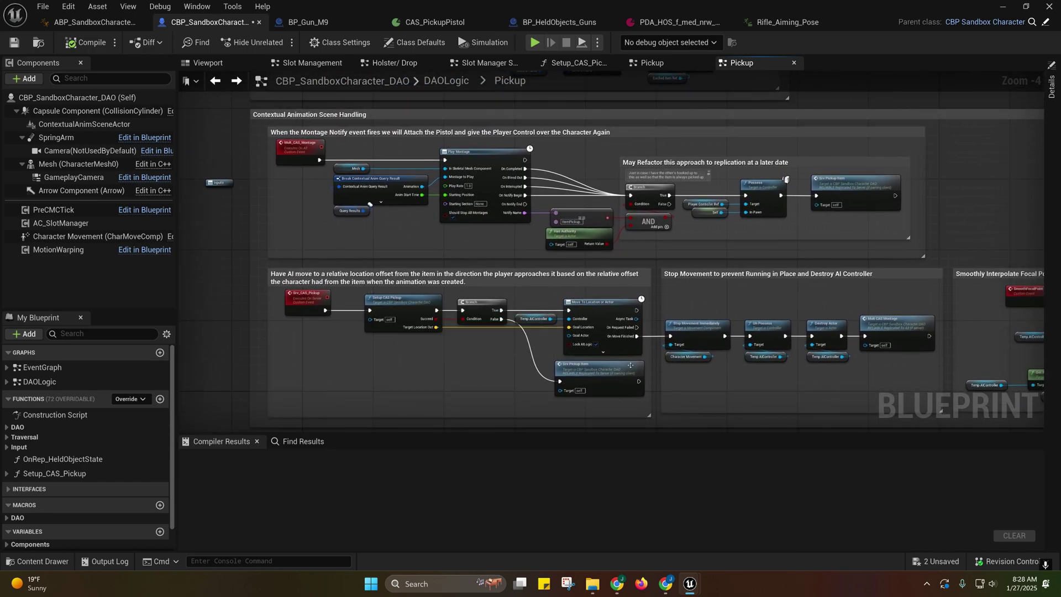
# Step: Open the Setup CAS Pickup function and examine its nodes from the contextual animation scene query to the offset calculations
pyautogui.doubleClick(387, 319)
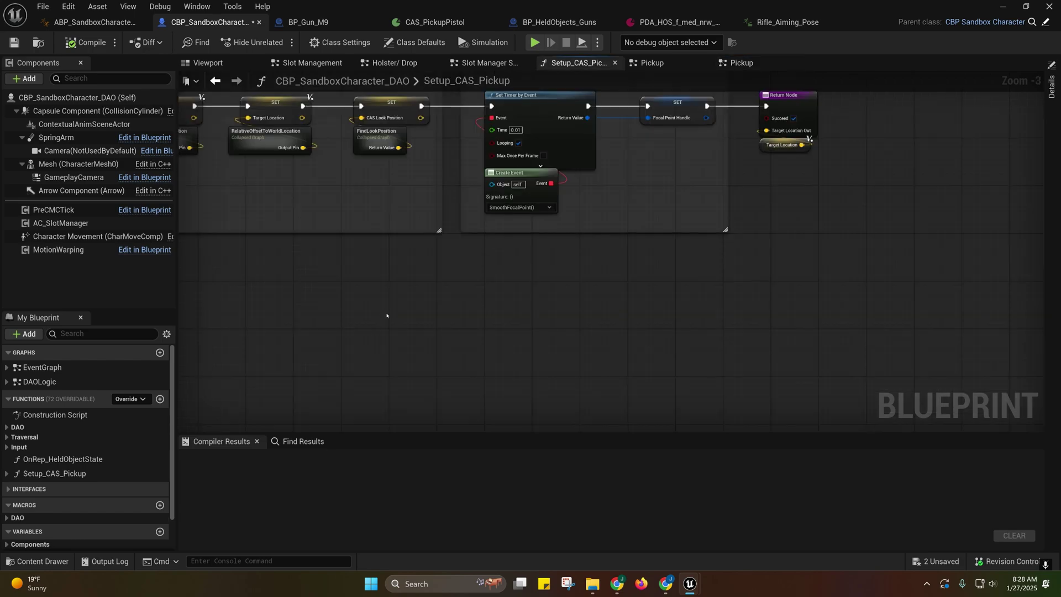
pyautogui.moveTo(454, 314); pyautogui.dragTo(655, 276, button='right')
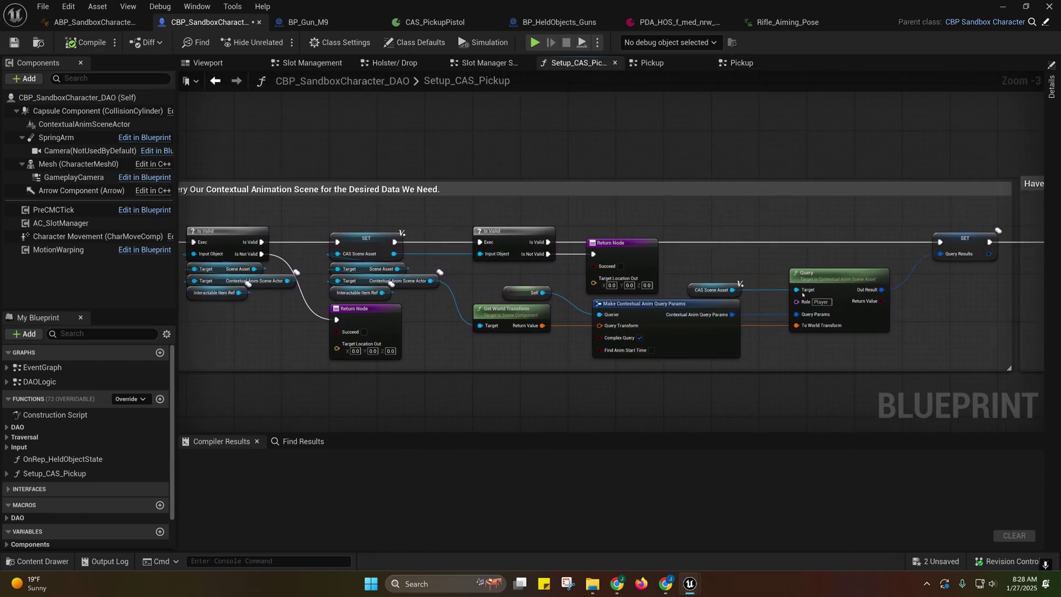
pyautogui.moveTo(809, 297); pyautogui.dragTo(360, 296, button='right')
pyautogui.moveTo(605, 293); pyautogui.dragTo(356, 291, button='right')
pyautogui.moveTo(382, 217); pyautogui.dragTo(238, 260, button='right')
pyautogui.moveTo(594, 237); pyautogui.dragTo(353, 236, button='right')
pyautogui.moveTo(663, 244); pyautogui.dragTo(353, 236, button='right')
pyautogui.moveTo(390, 288); pyautogui.dragTo(285, 275, button='right')
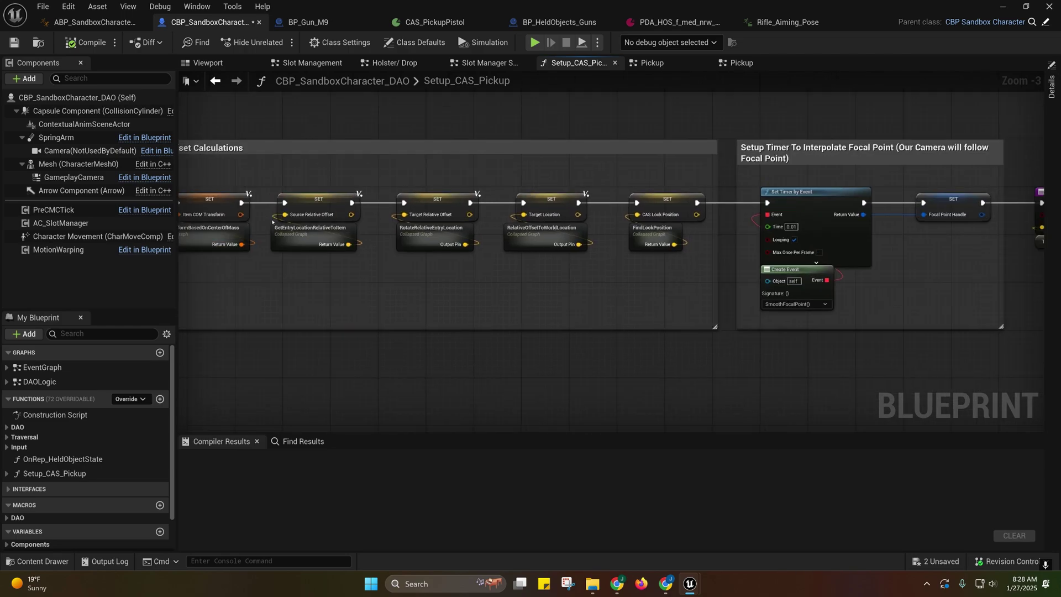
# Step: Highlight the offset calculation nodes and review the timer setup that interpolates the focal point
pyautogui.moveTo(207, 174); pyautogui.dragTo(707, 237)
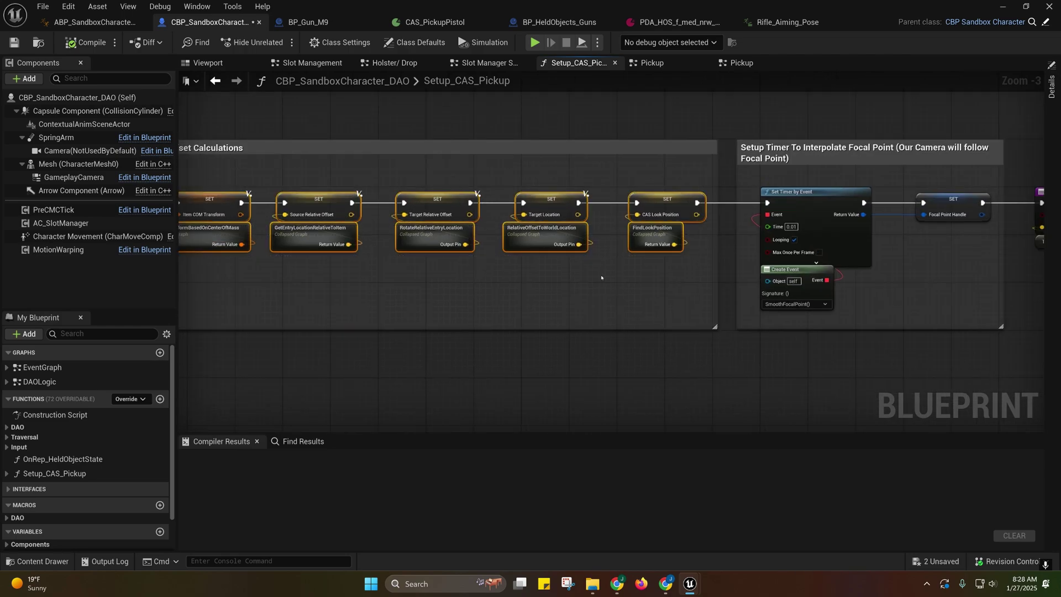
pyautogui.moveTo(418, 283); pyautogui.dragTo(533, 302, button='right')
pyautogui.moveTo(644, 243); pyautogui.dragTo(178, 215, button='right')
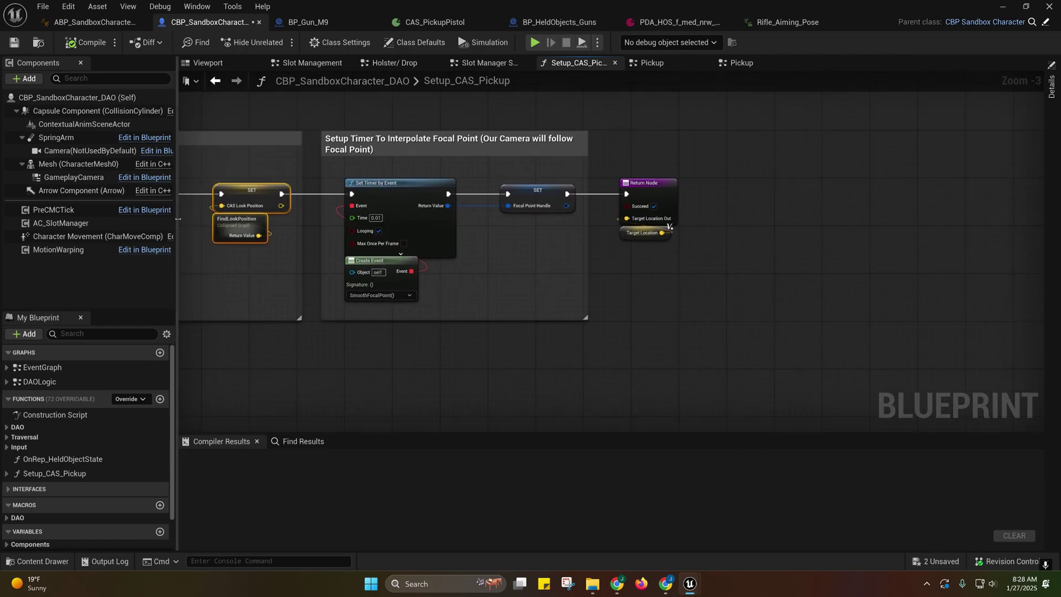
pyautogui.moveTo(365, 159); pyautogui.dragTo(542, 135, button='right')
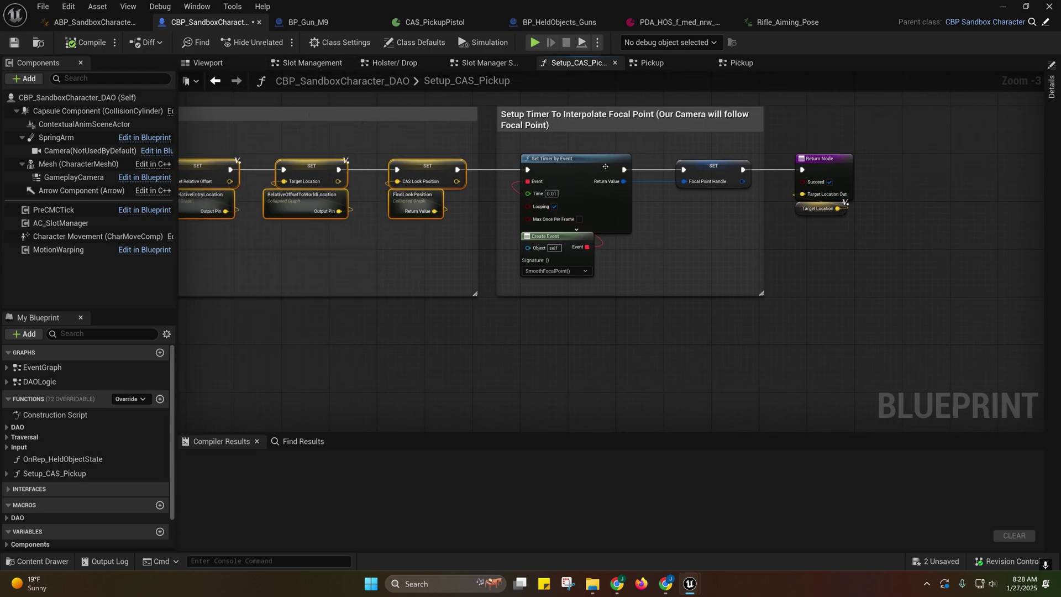
# Step: Return to the Pickup graph and examine its montage, AI movement, stop-movement and focal point interpolation sections
pyautogui.click(215, 81)
pyautogui.moveTo(503, 297); pyautogui.dragTo(195, 237, button='right')
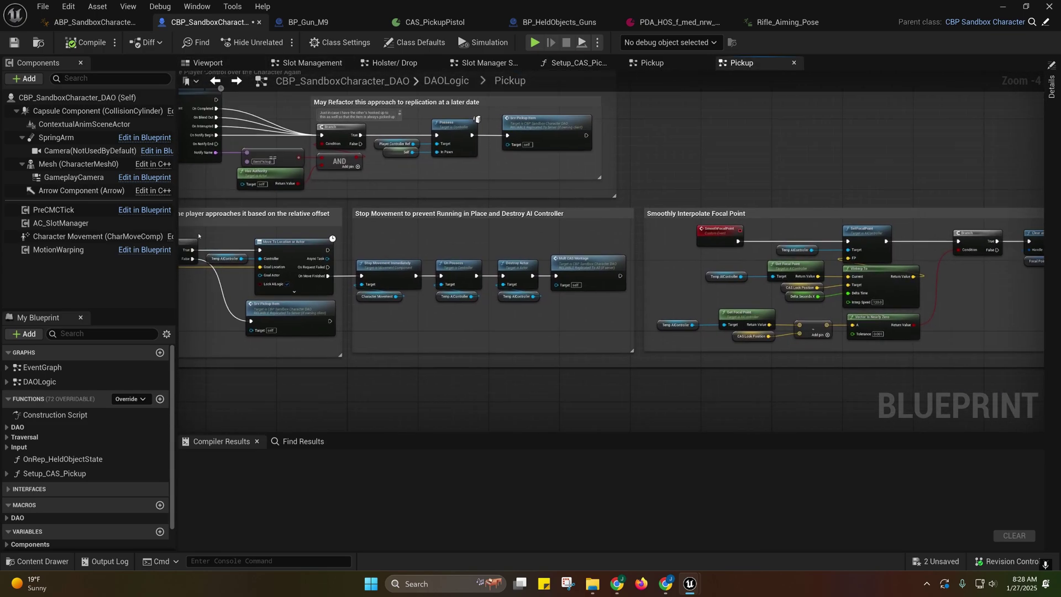
pyautogui.moveTo(455, 237); pyautogui.dragTo(264, 240, button='right')
pyautogui.moveTo(330, 255); pyautogui.dragTo(736, 302, button='right')
pyautogui.moveTo(210, 121); pyautogui.dragTo(333, 160, button='right')
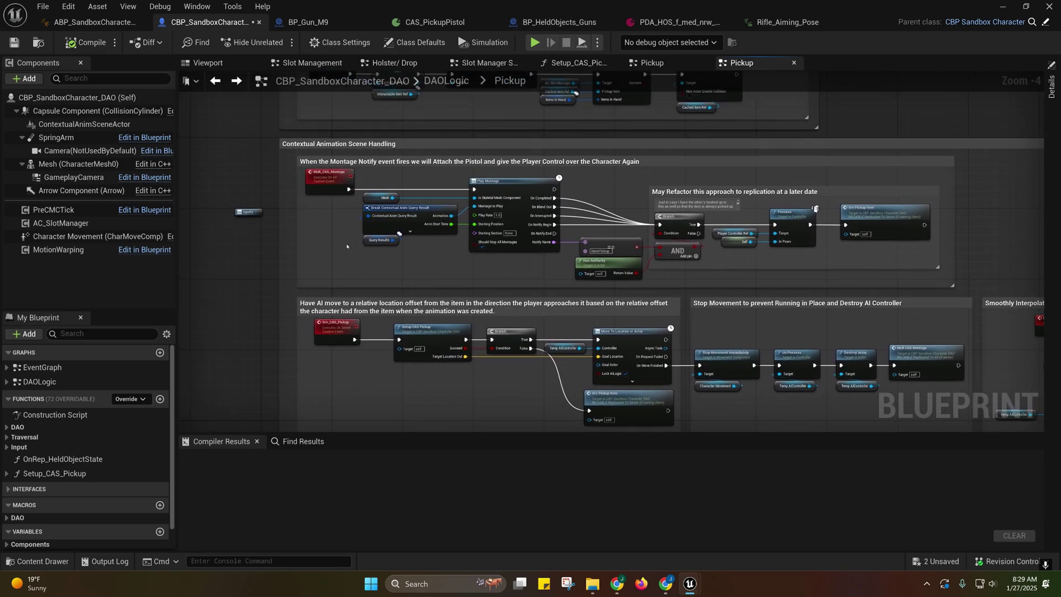
pyautogui.moveTo(347, 247); pyautogui.dragTo(7, 188, button='right')
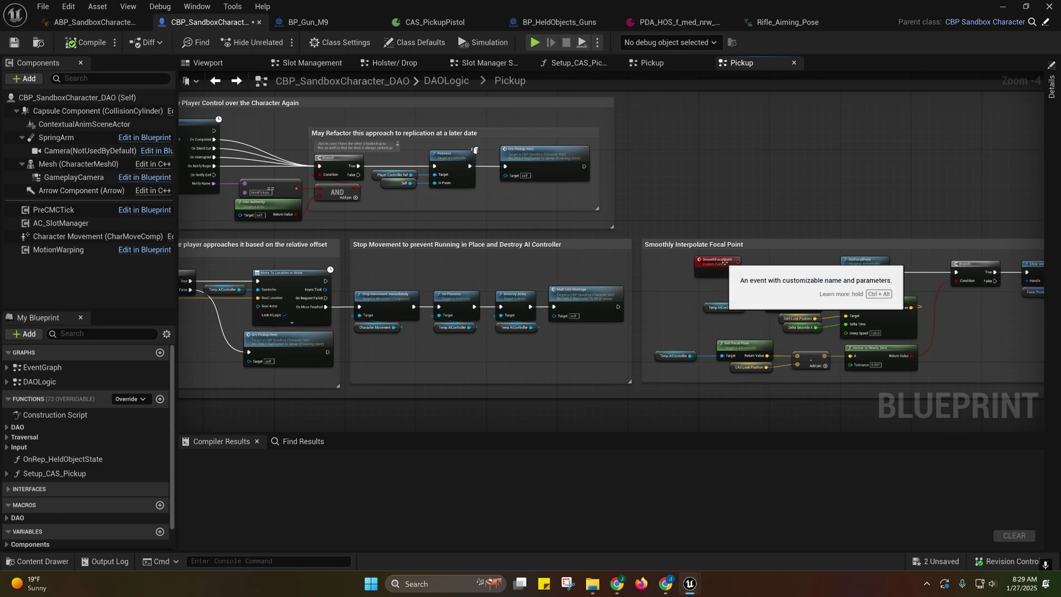
pyautogui.moveTo(724, 264); pyautogui.dragTo(563, 265, button='right')
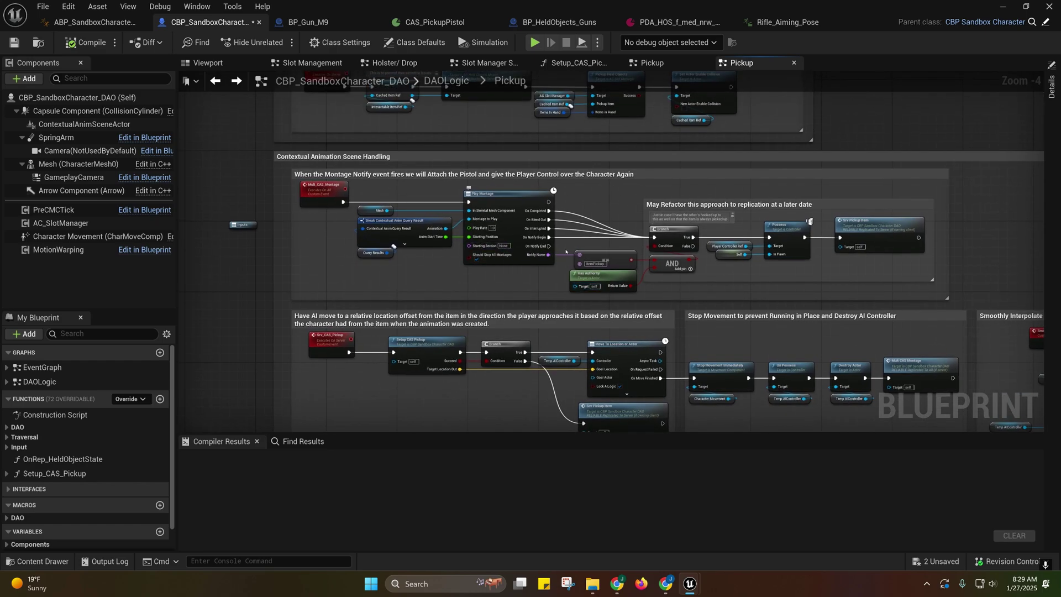
pyautogui.moveTo(335, 229); pyautogui.dragTo(330, 191, button='right')
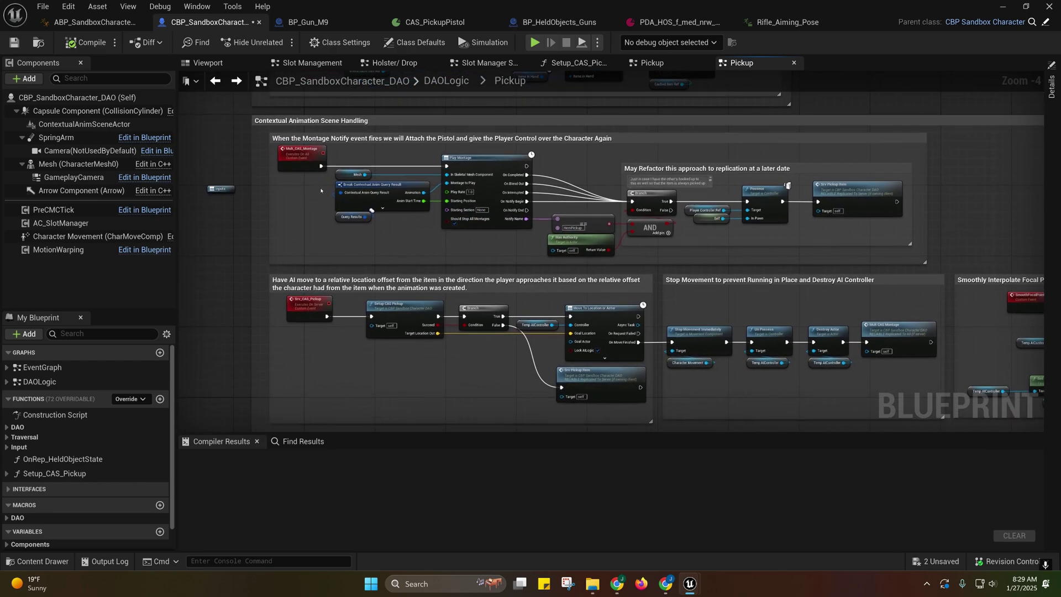
# Step: Compare the ContextualAnimSceneActor component in BP_Gun_M9 with the one in the CBP_SandboxCharacter_DAO blueprint
pyautogui.click(301, 22)
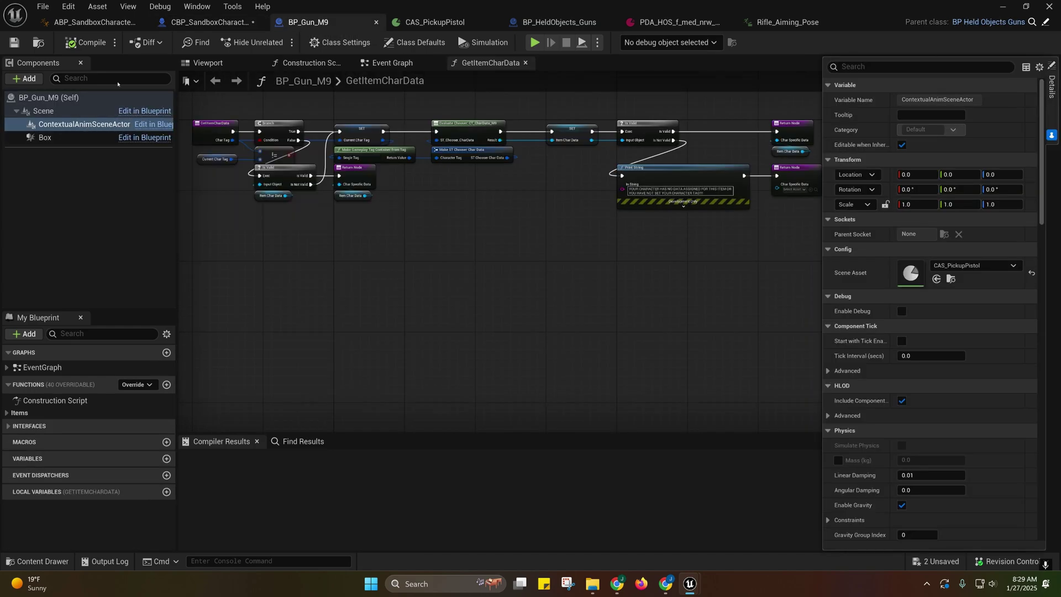
pyautogui.click(219, 23)
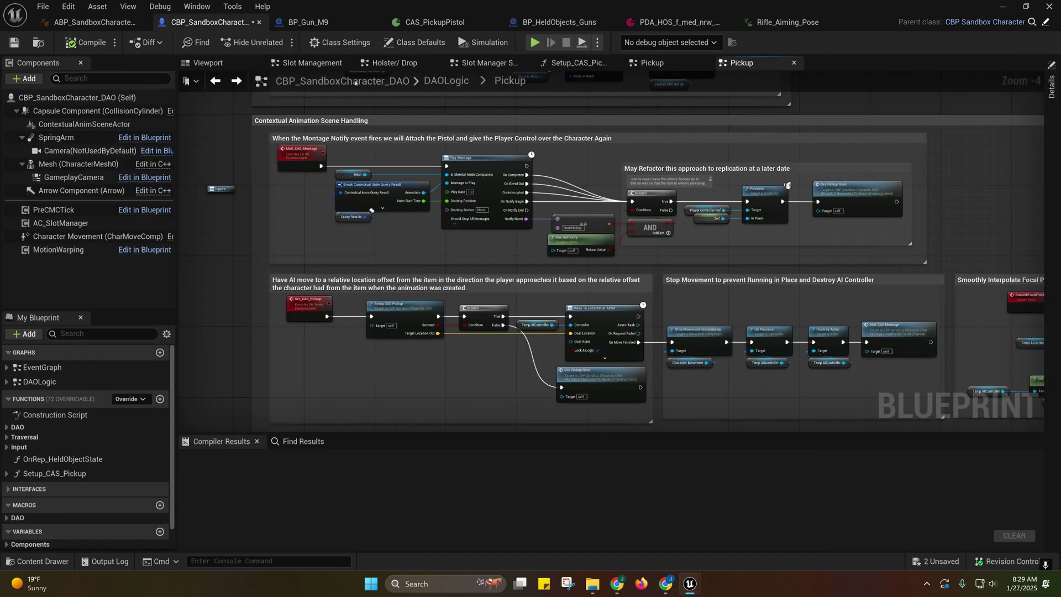
pyautogui.click(320, 23)
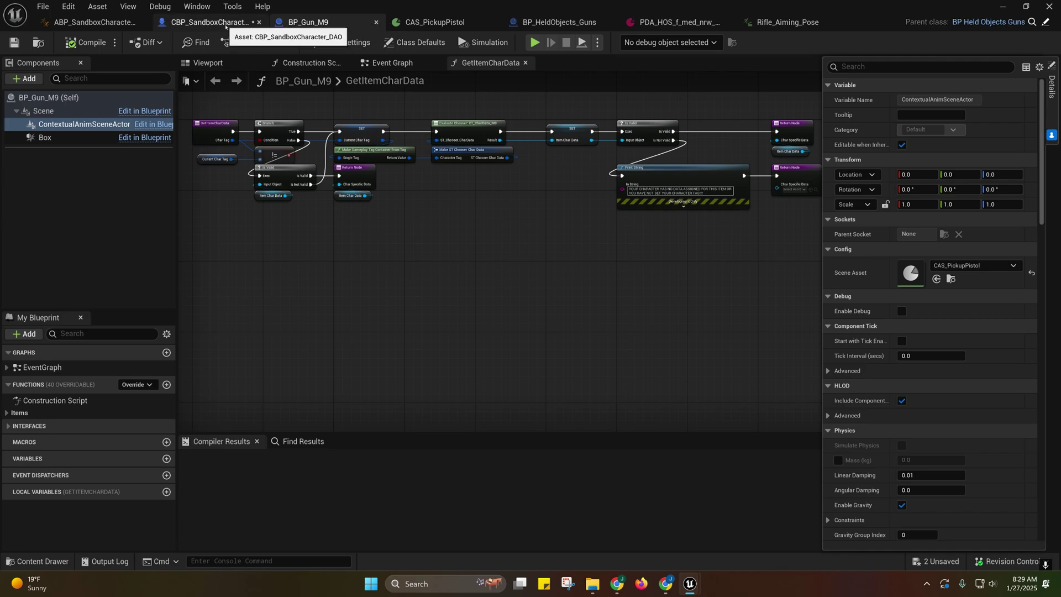
pyautogui.click(225, 25)
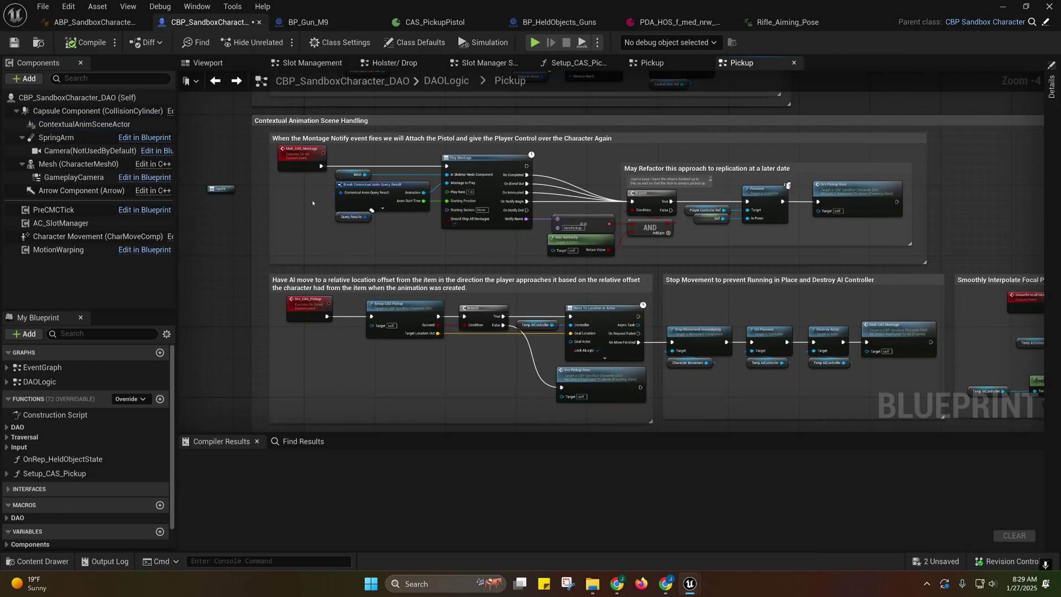
pyautogui.click(77, 124)
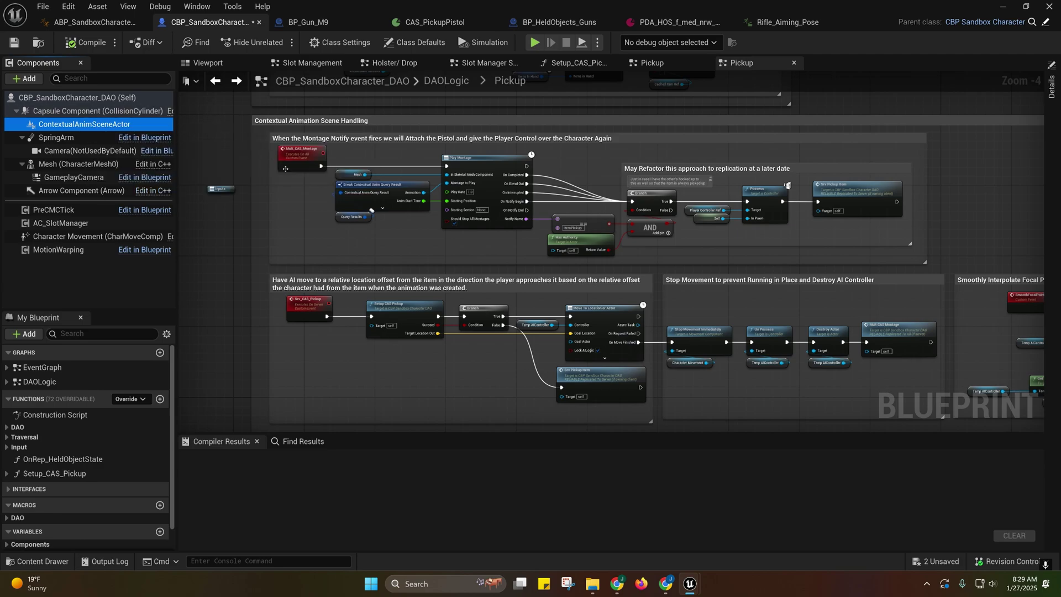
pyautogui.moveTo(364, 233); pyautogui.dragTo(368, 245, button='right')
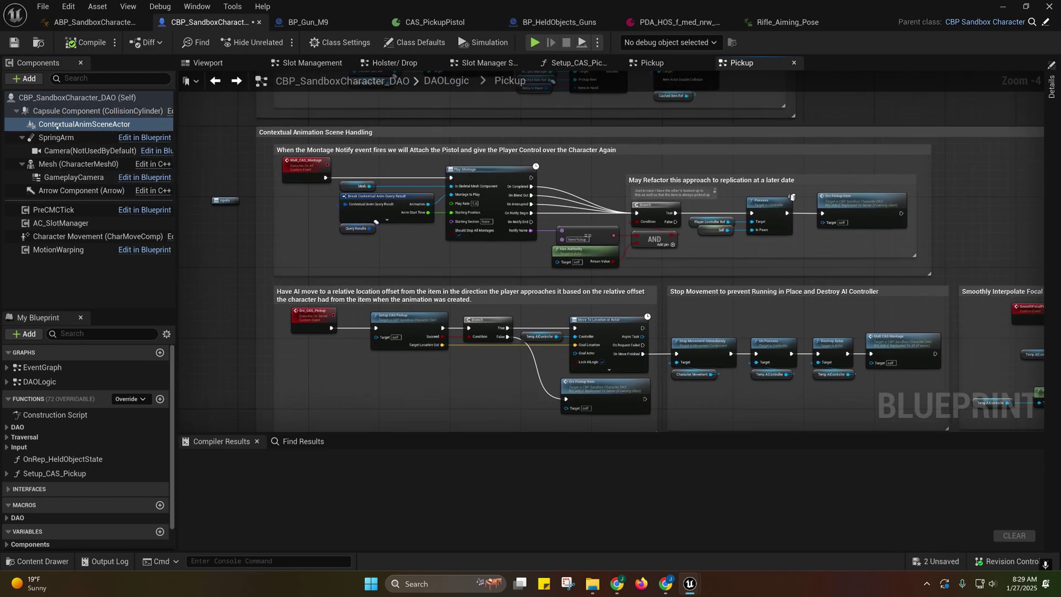
pyautogui.moveTo(311, 211); pyautogui.dragTo(290, 197, button='right')
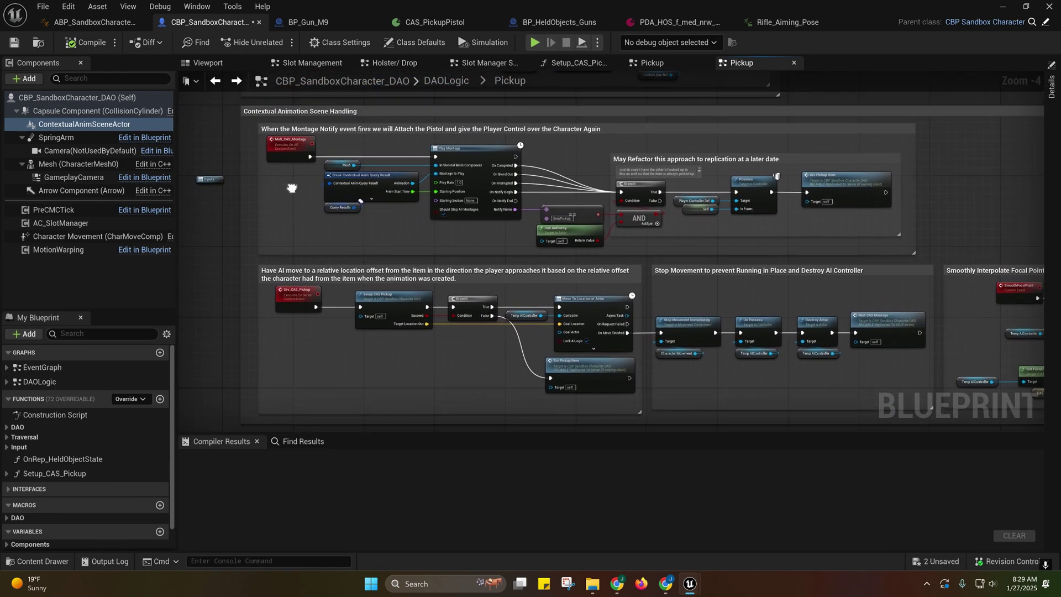
# Step: Highlight the montage and AI movement nodes under Contextual Animation Scene Handling and review how they connect
pyautogui.moveTo(288, 193); pyautogui.dragTo(272, 209, button='right')
pyautogui.moveTo(212, 121); pyautogui.dragTo(700, 393)
pyautogui.moveTo(685, 388); pyautogui.dragTo(413, 361, button='right')
pyautogui.click(483, 362)
pyautogui.moveTo(346, 376); pyautogui.dragTo(293, 389, button='right')
pyautogui.moveTo(331, 271); pyautogui.dragTo(546, 317)
pyautogui.moveTo(539, 362); pyautogui.dragTo(539, 361)
pyautogui.moveTo(397, 352); pyautogui.dragTo(626, 327, button='right')
pyautogui.click(553, 330)
pyautogui.moveTo(379, 298); pyautogui.dragTo(480, 271, button='right')
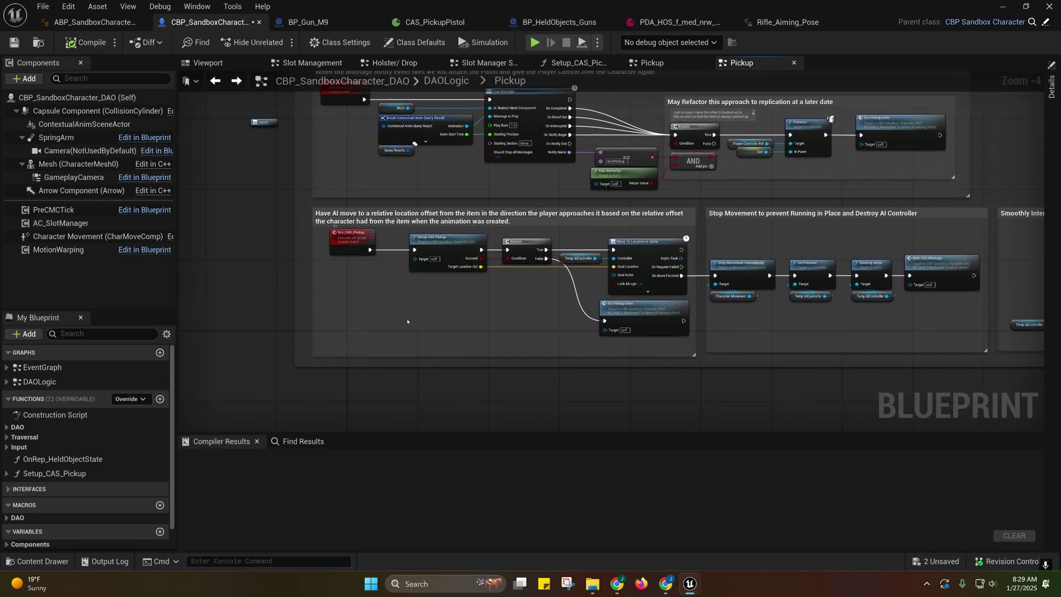
# Step: Trace the Srv_CAS_Pickup event through Move To Location or Actor to the stop-movement and montage call nodes
pyautogui.moveTo(411, 309); pyautogui.dragTo(297, 294, button='right')
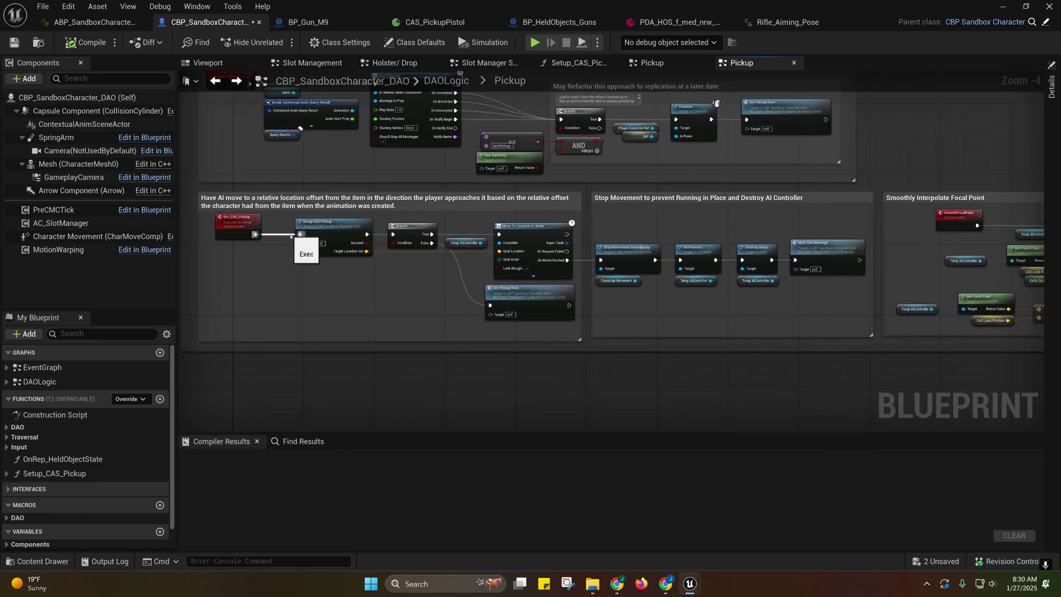
pyautogui.moveTo(330, 310)
pyautogui.mouseDown(button='right')
pyautogui.moveTo(436, 345)
pyautogui.moveTo(327, 312)
pyautogui.mouseUp(button='right')
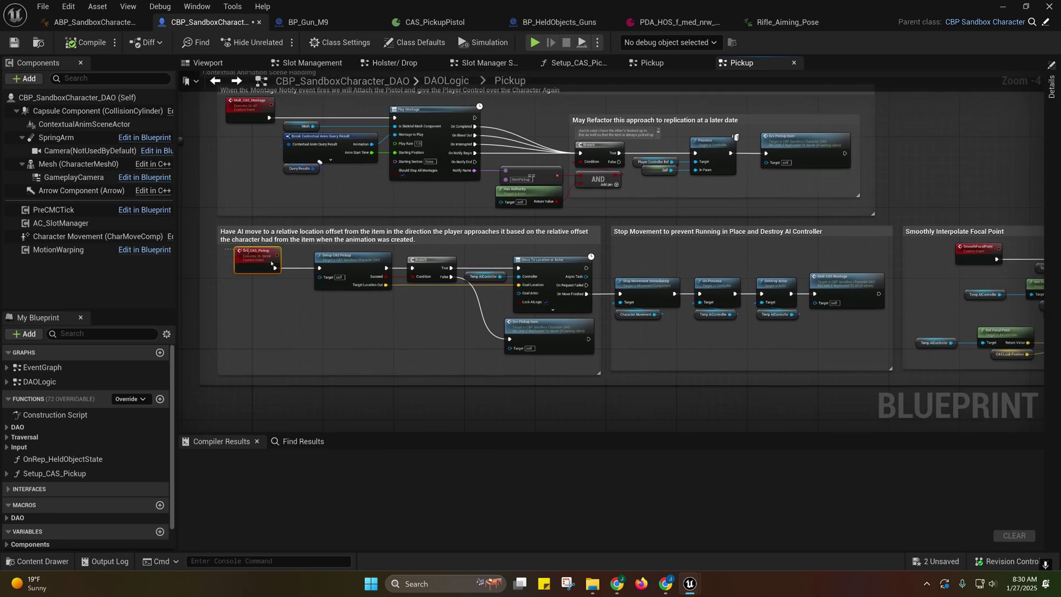
pyautogui.moveTo(403, 304); pyautogui.dragTo(766, 342)
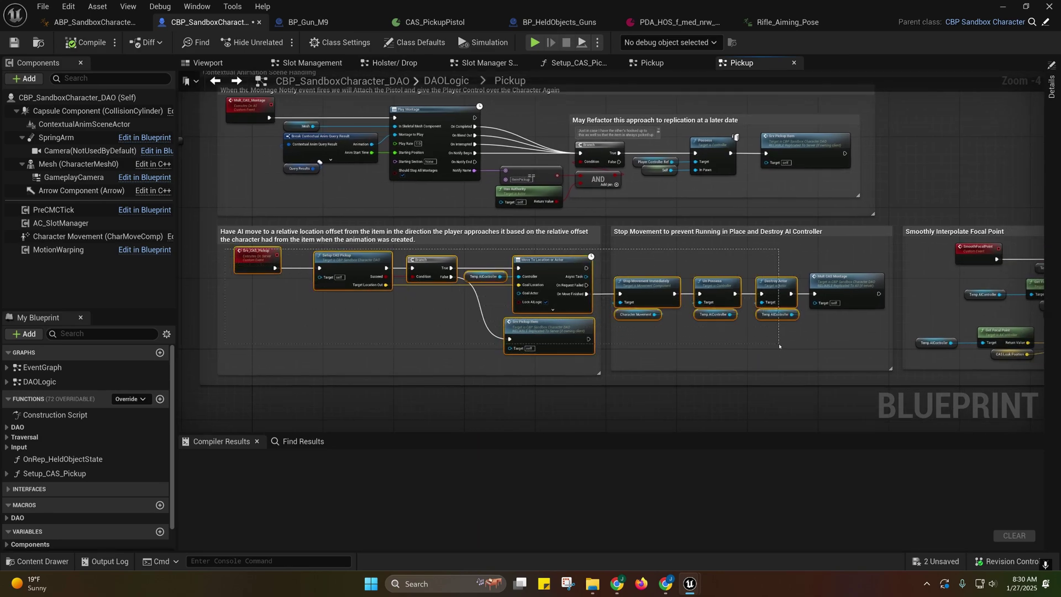
pyautogui.moveTo(870, 341); pyautogui.dragTo(870, 342)
pyautogui.moveTo(870, 342); pyautogui.dragTo(763, 319, button='right')
pyautogui.click(734, 325)
pyautogui.moveTo(636, 314); pyautogui.dragTo(723, 325, button='right')
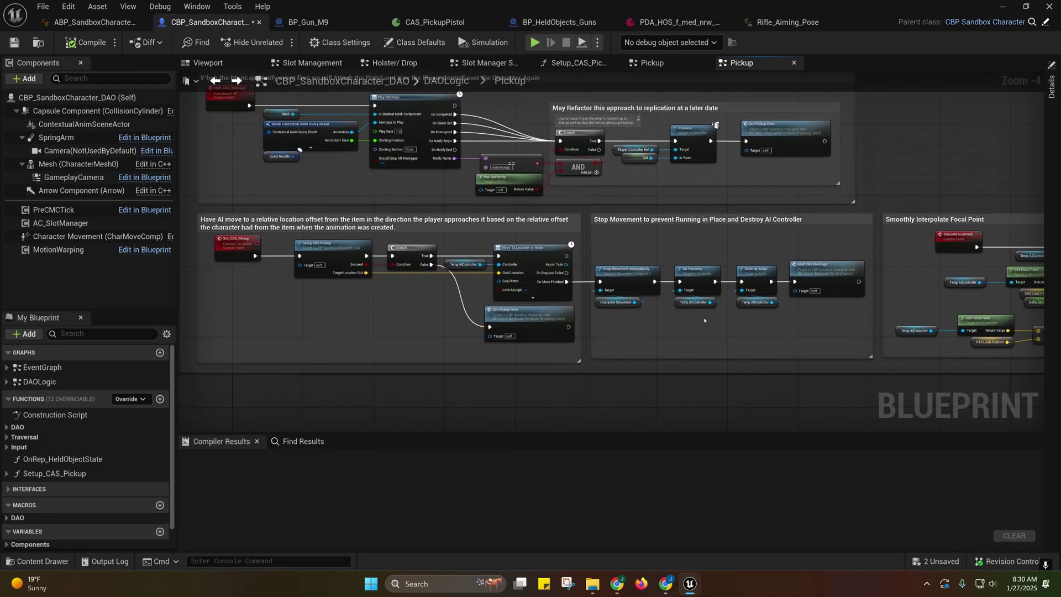
# Step: In BP_Gun_M9, check the Evaluate Chooser node in GetItemCharData and inspect the ContextualAnimSceneActor component's Scene Asset setting
pyautogui.click(311, 22)
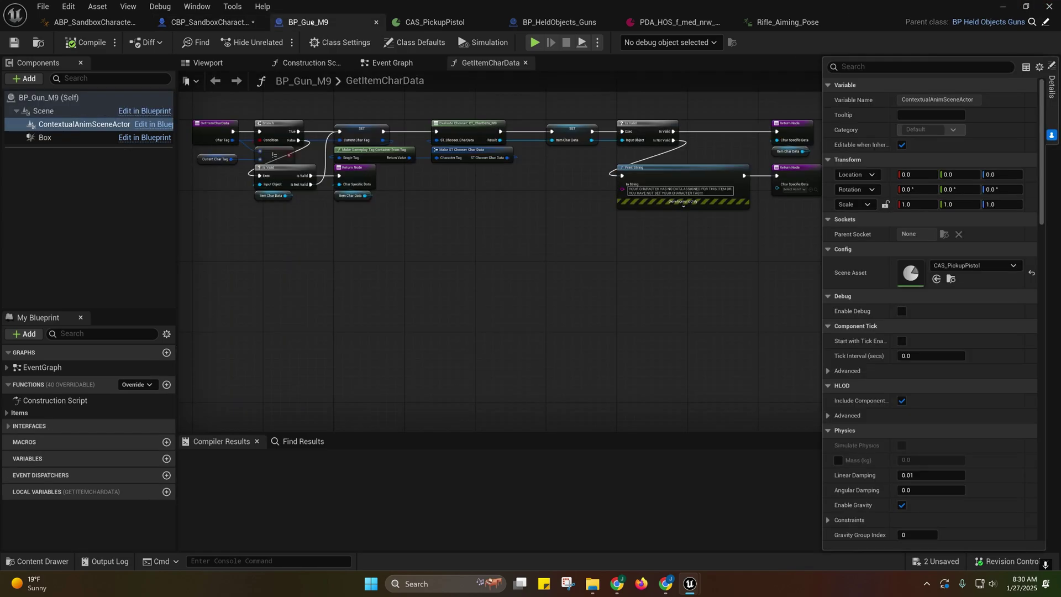
pyautogui.moveTo(266, 223); pyautogui.dragTo(361, 312, button='right')
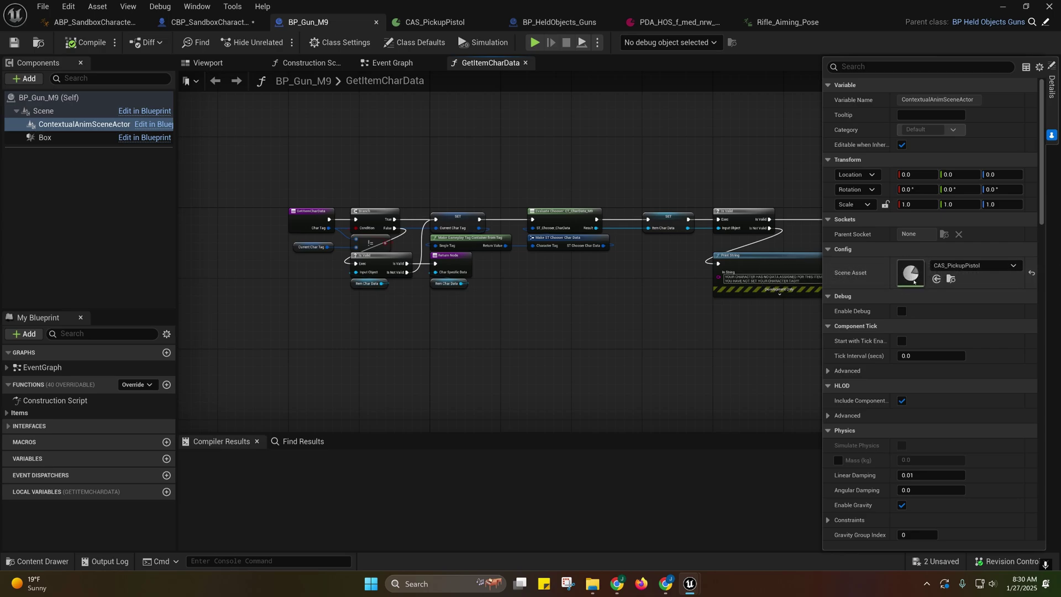
pyautogui.moveTo(578, 274); pyautogui.dragTo(548, 253, button='right')
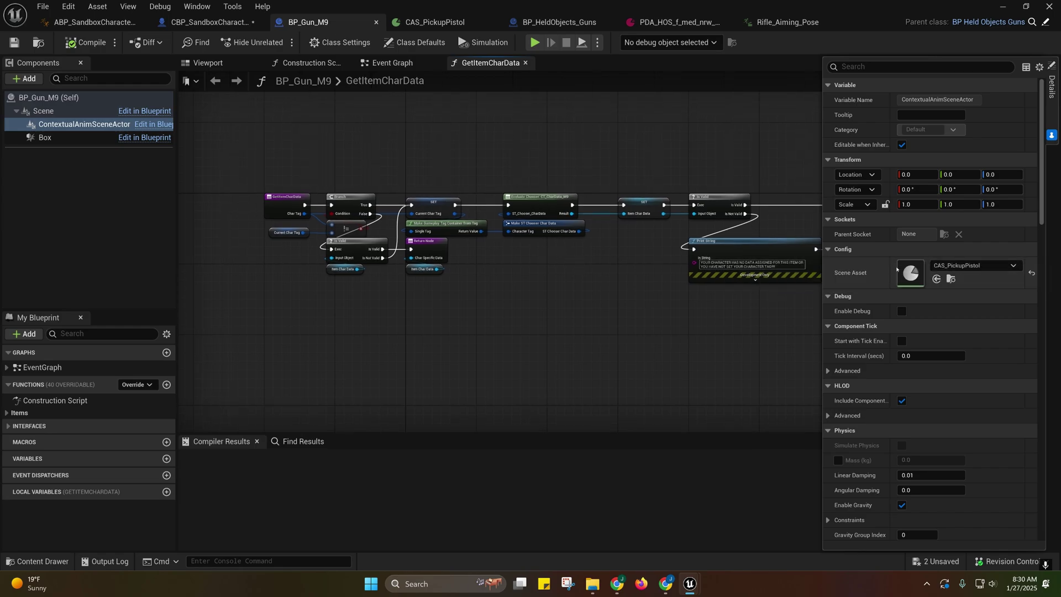
pyautogui.click(526, 200)
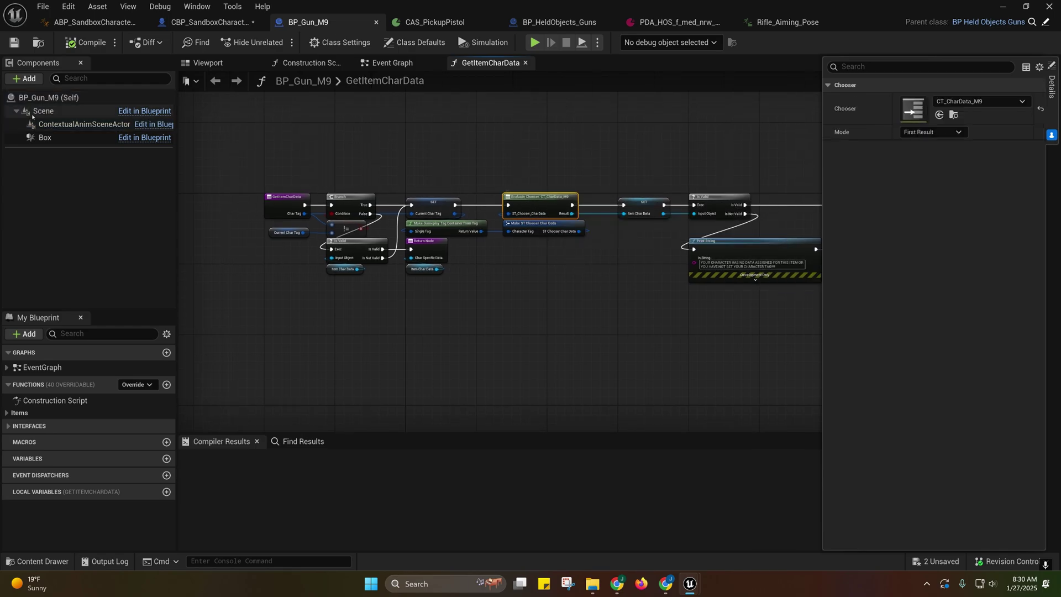
pyautogui.click(84, 123)
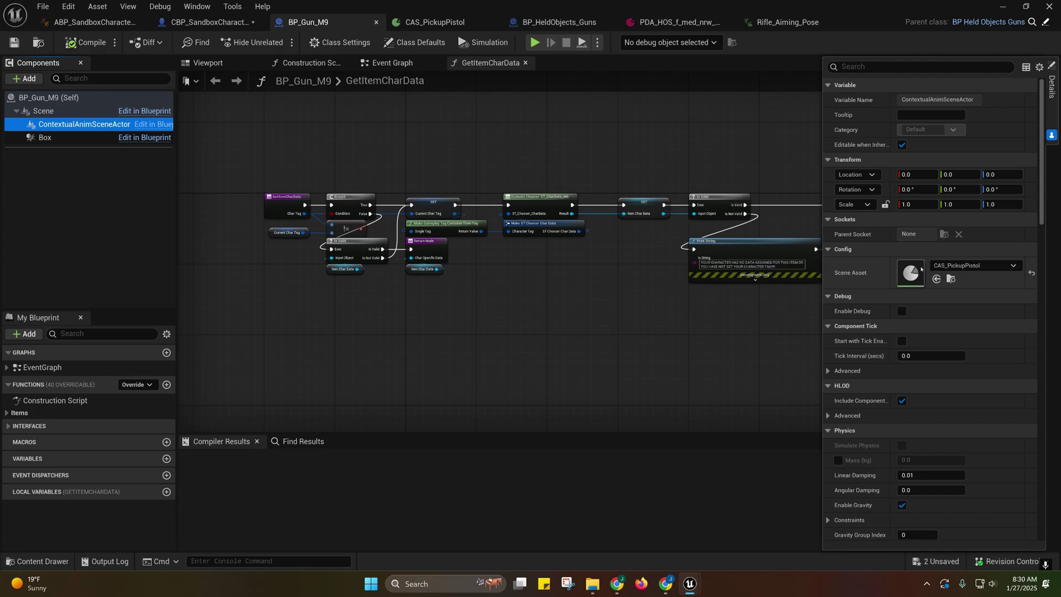
# Step: Look over the GetItemCharData graph in BP_Gun_M9, then revisit the Srv_CAS_Pickup AI movement logic in CBP_SandboxCharacter_DAO
pyautogui.moveTo(630, 271); pyautogui.dragTo(601, 324, button='right')
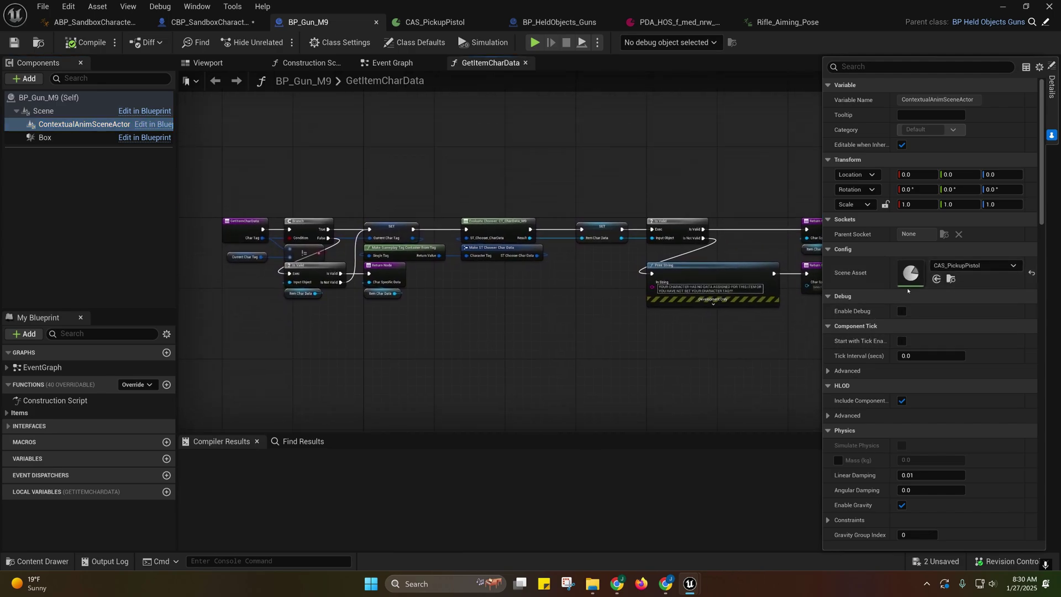
pyautogui.moveTo(629, 283); pyautogui.dragTo(677, 189, button='right')
pyautogui.click(205, 27)
pyautogui.moveTo(490, 226); pyautogui.dragTo(479, 190, button='right')
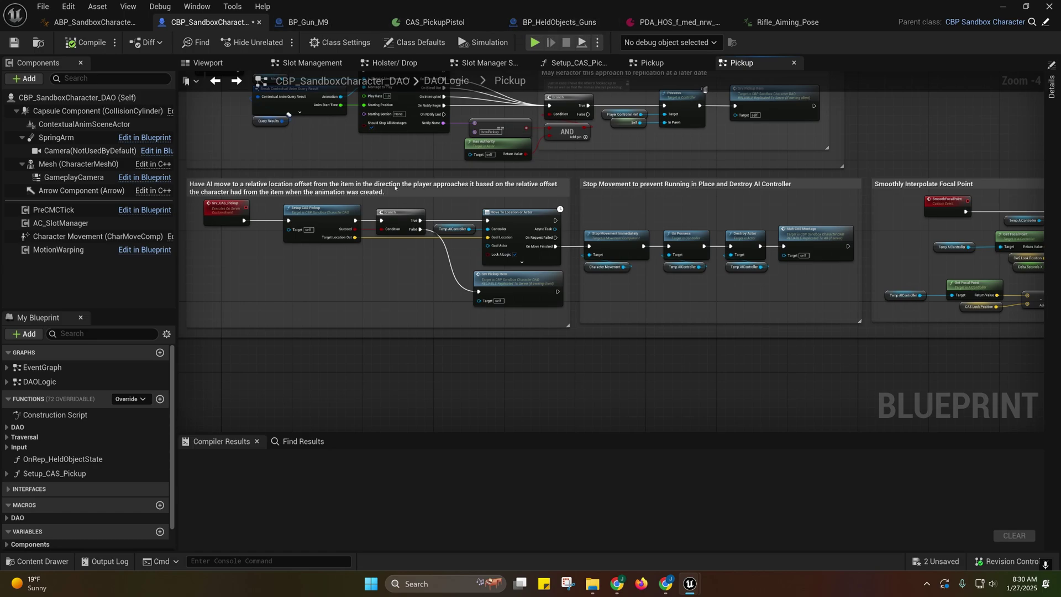
pyautogui.moveTo(389, 185); pyautogui.dragTo(372, 174, button='right')
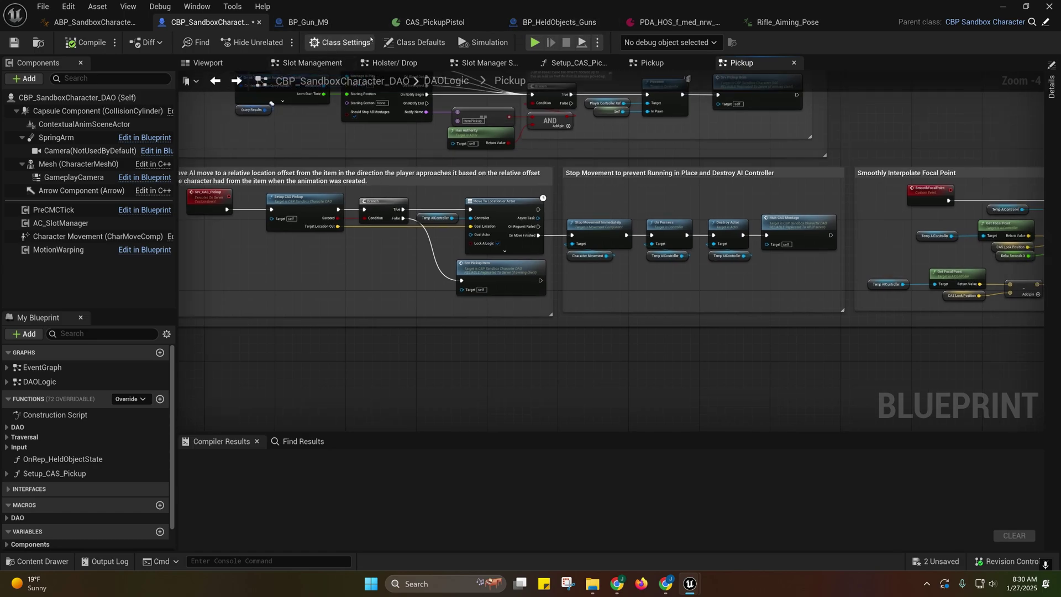
# Step: Highlight the Temporary Fix curve nodes in the IK_Correction graph of ABP_SandboxCharacter_DAO
pyautogui.click(102, 22)
pyautogui.moveTo(196, 226); pyautogui.dragTo(446, 323)
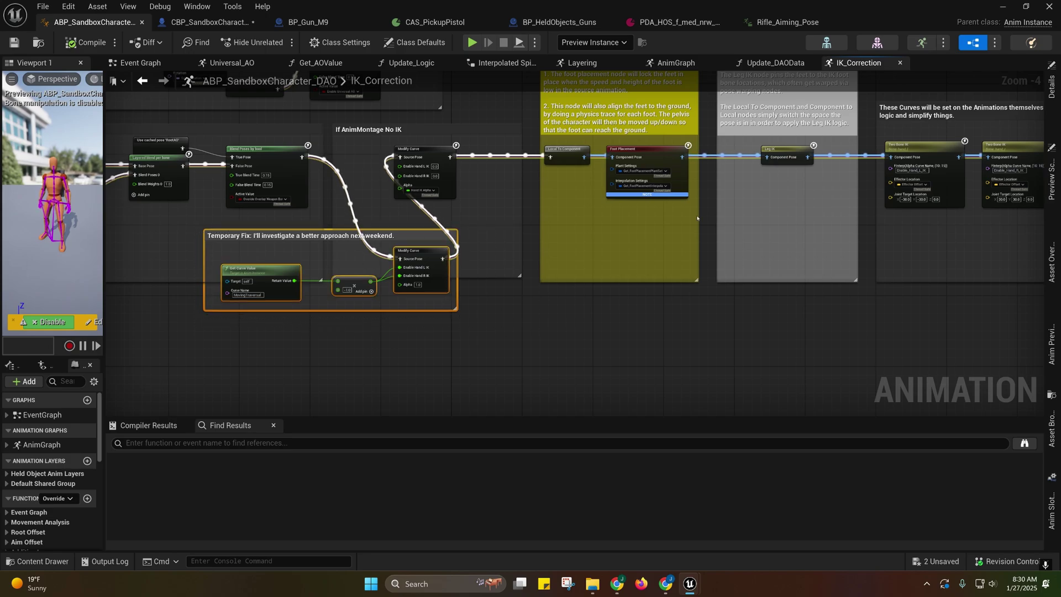
# Step: Play the level, walk the mannequin to the M9 pistol on the floor, pick it up and end the session
pyautogui.click(1000, 5)
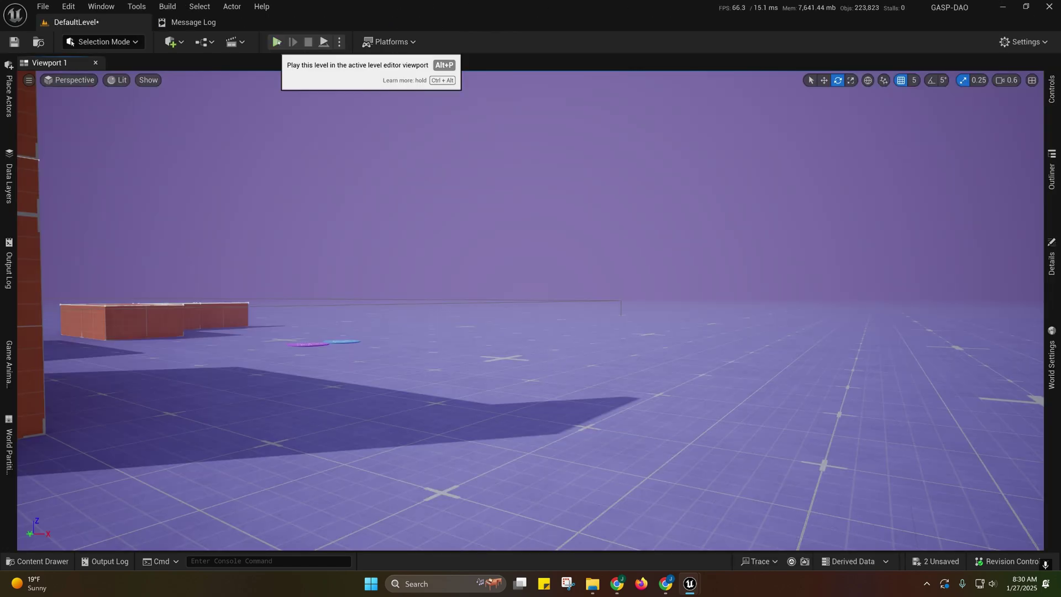
pyautogui.click(276, 42)
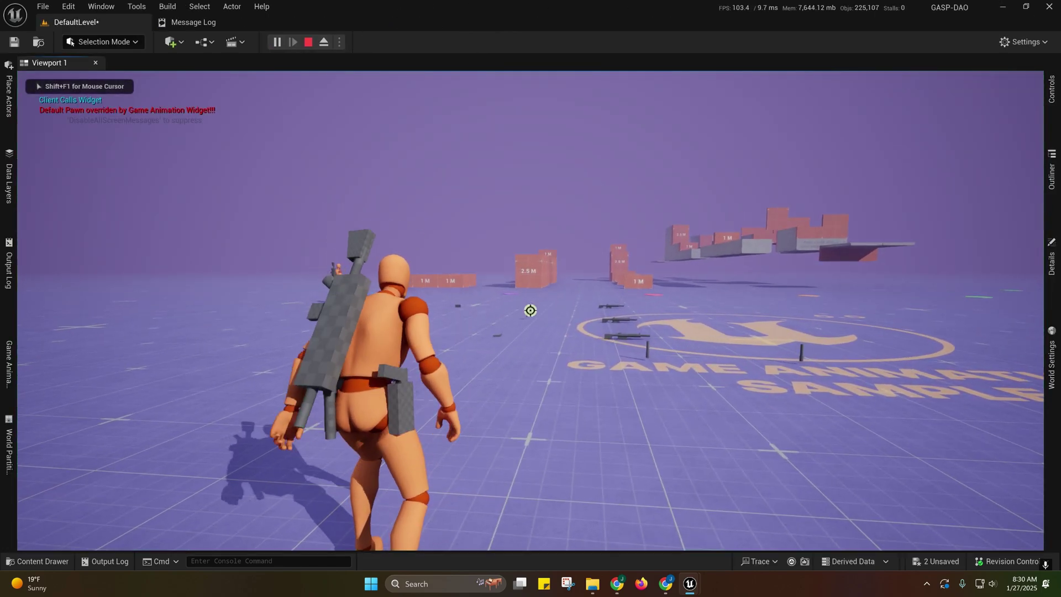
pyautogui.press('w')
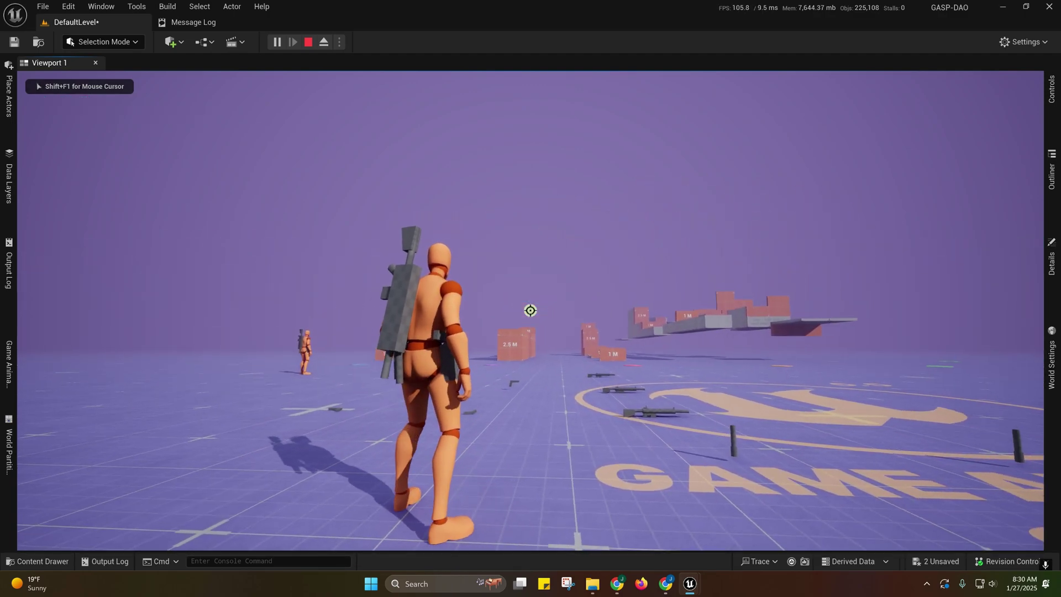
pyautogui.press('w')
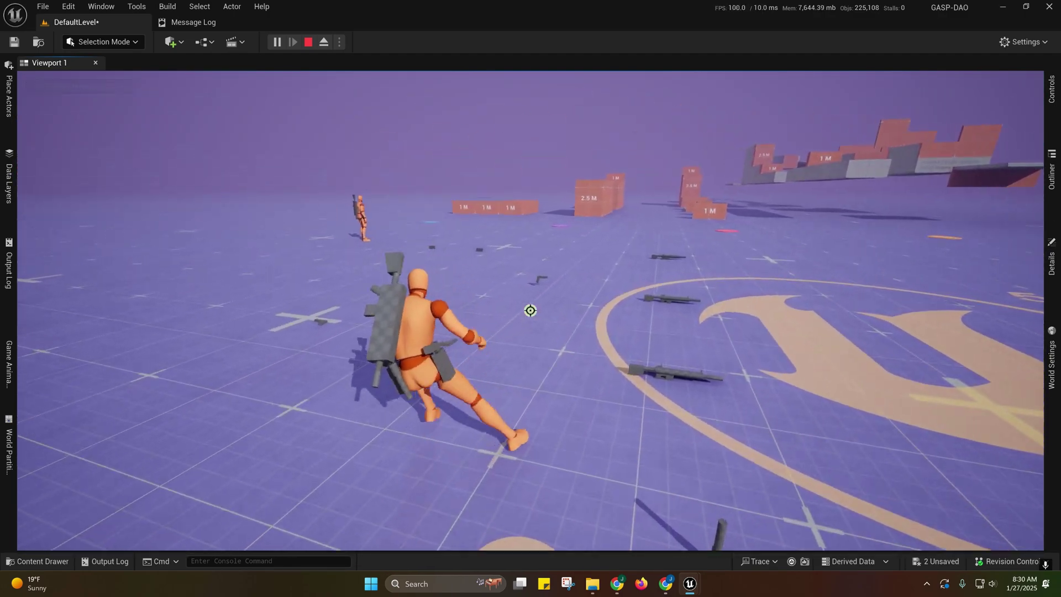
pyautogui.press('w')
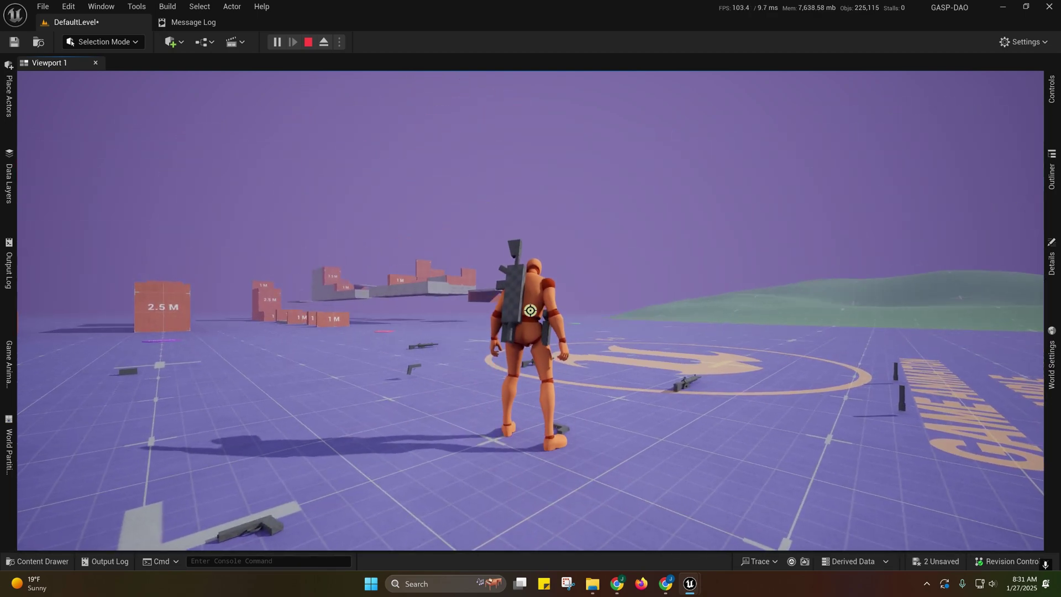
pyautogui.press('e')
pyautogui.press('e')
pyautogui.press('w')
pyautogui.press('Escape')
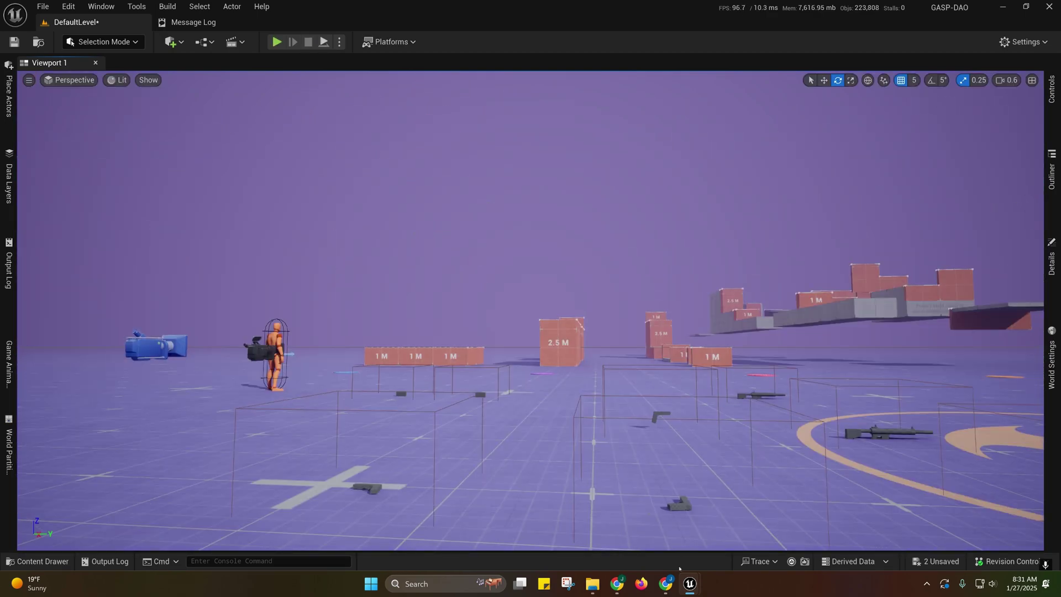
# Step: Check the M4A1 RightHand animation folder and the IK_Correction graph, then review the character blueprint's Pickup graph
pyautogui.moveTo(689, 583)
pyautogui.click(798, 519)
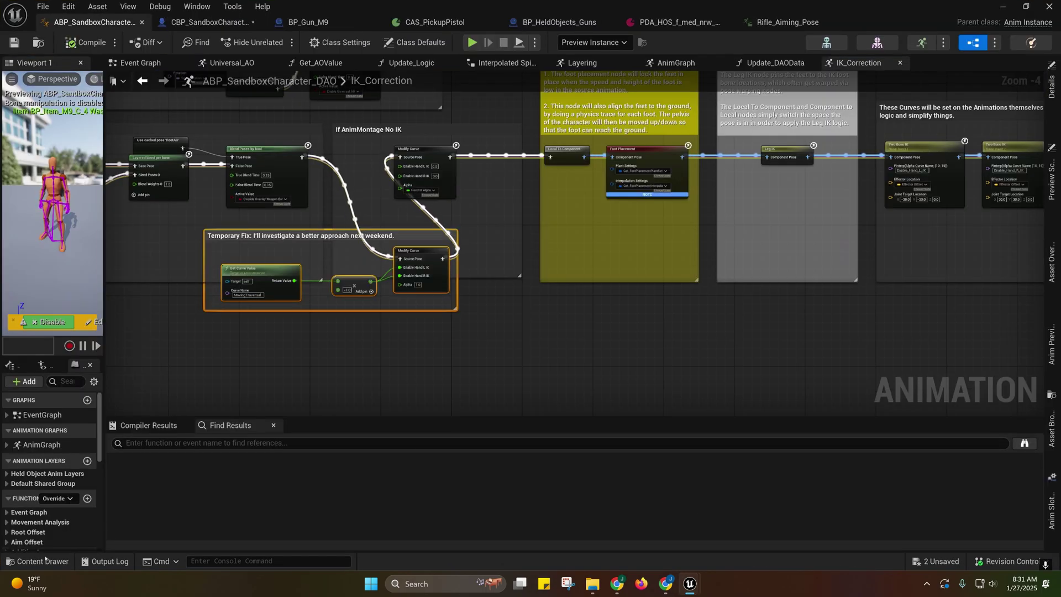
pyautogui.click(45, 560)
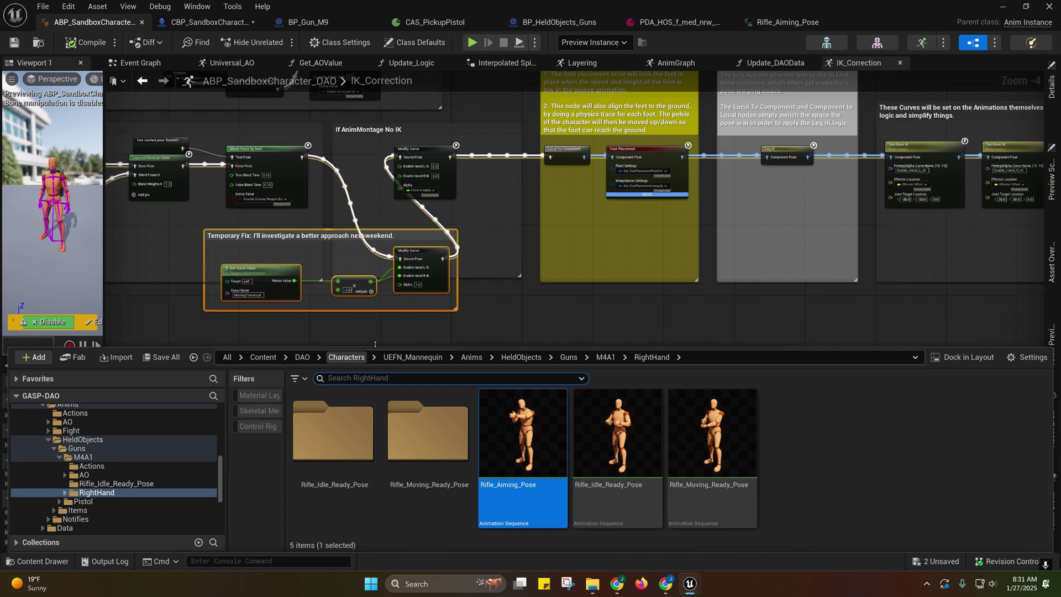
pyautogui.moveTo(370, 323); pyautogui.dragTo(489, 381, button='right')
pyautogui.moveTo(446, 285); pyautogui.dragTo(384, 165, button='right')
pyautogui.click(209, 22)
pyautogui.moveTo(374, 244); pyautogui.dragTo(402, 336, button='right')
pyautogui.moveTo(566, 265); pyautogui.dragTo(500, 306, button='right')
pyautogui.moveTo(587, 310); pyautogui.dragTo(457, 270, button='right')
# Step: Run the level again with the orange mannequin, retest the M9 pickup animation and stop playing
pyautogui.click(1000, 8)
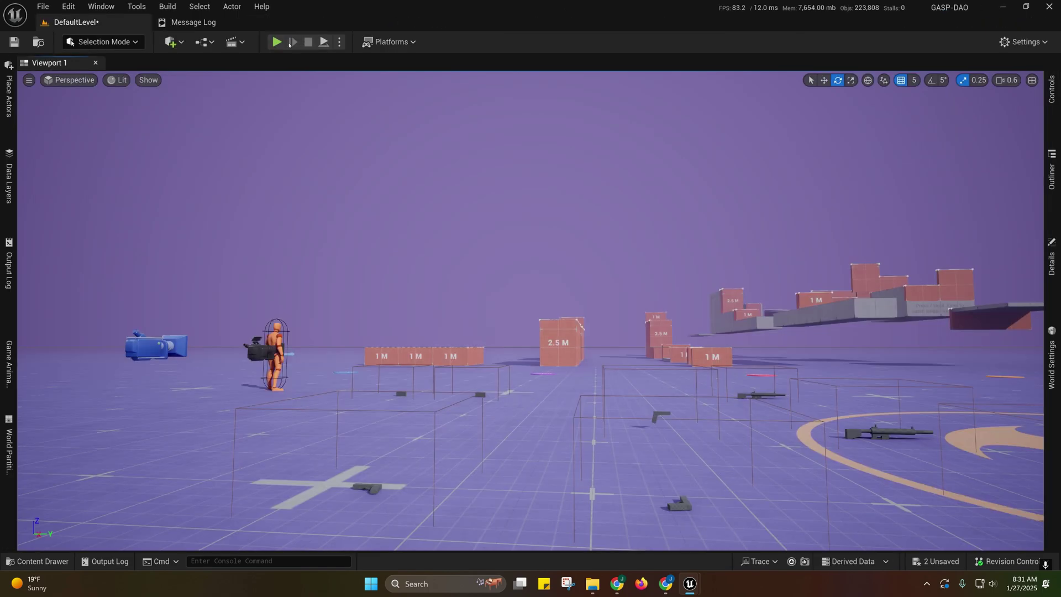
pyautogui.click(275, 42)
pyautogui.press('w')
pyautogui.press('w')
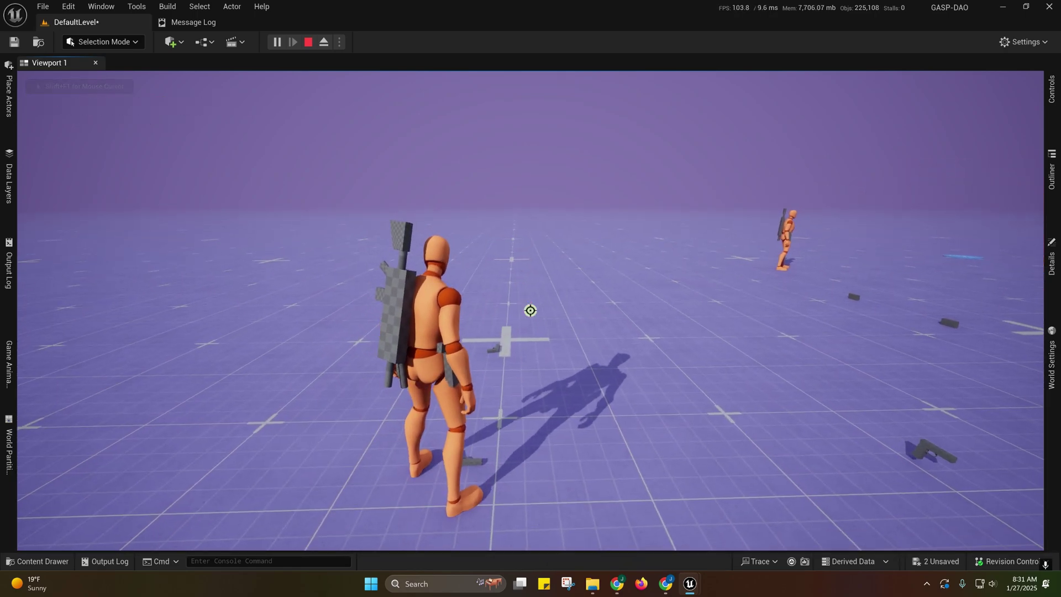
pyautogui.press('w')
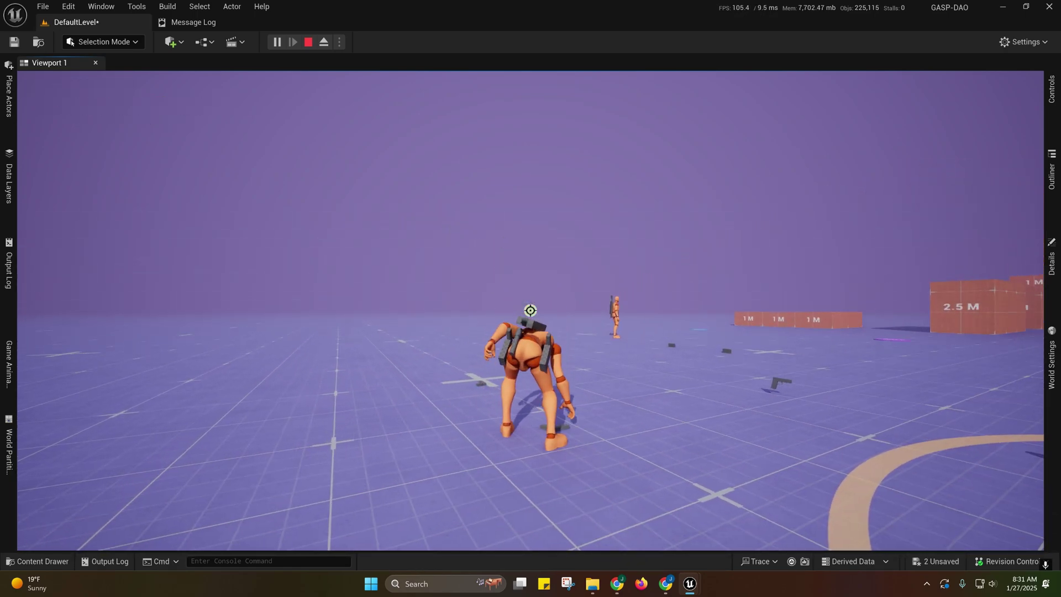
pyautogui.press('w')
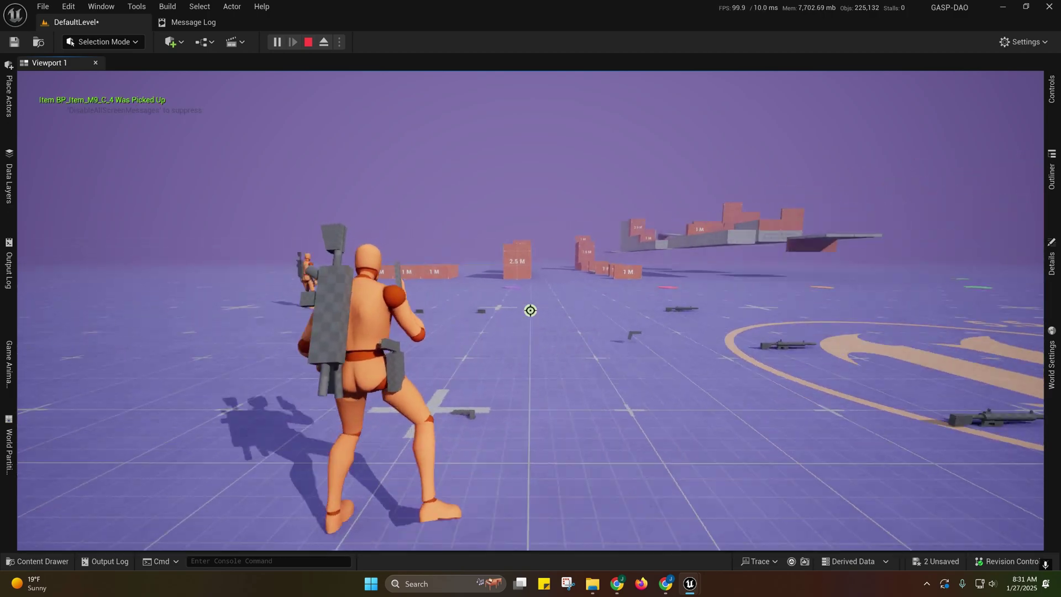
pyautogui.press('Escape')
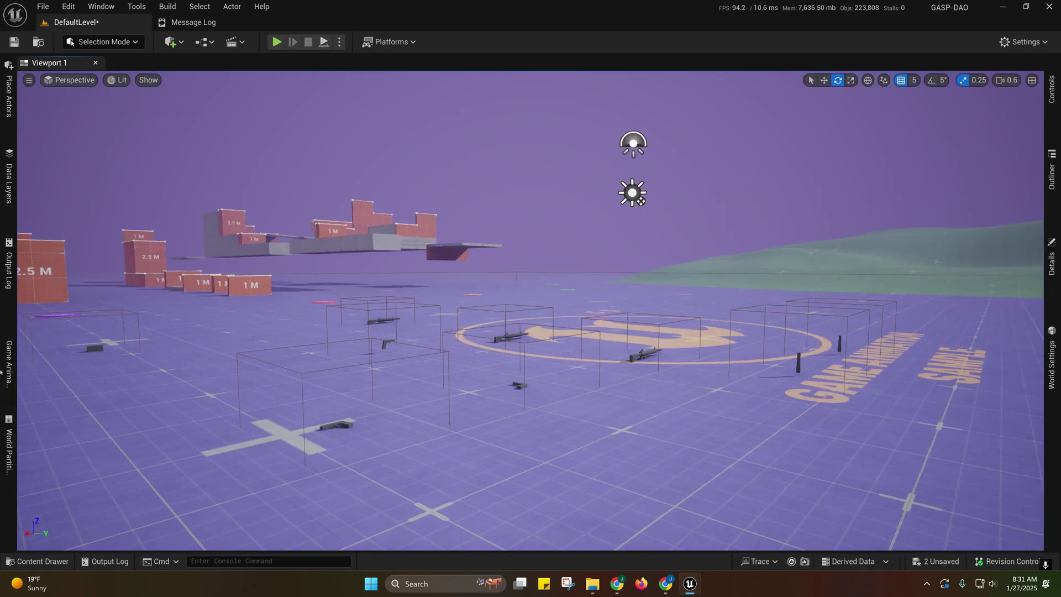
# Step: Override the player with the orange-vest character, play-test the pistol pickup, and return to the character override options
pyautogui.click(8, 364)
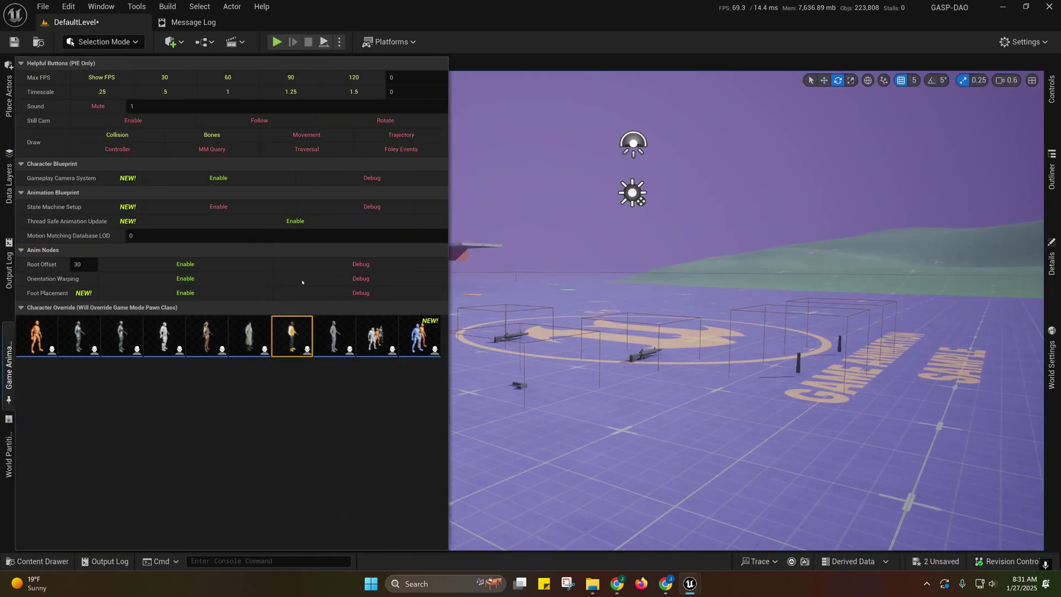
pyautogui.click(274, 41)
pyautogui.press('w')
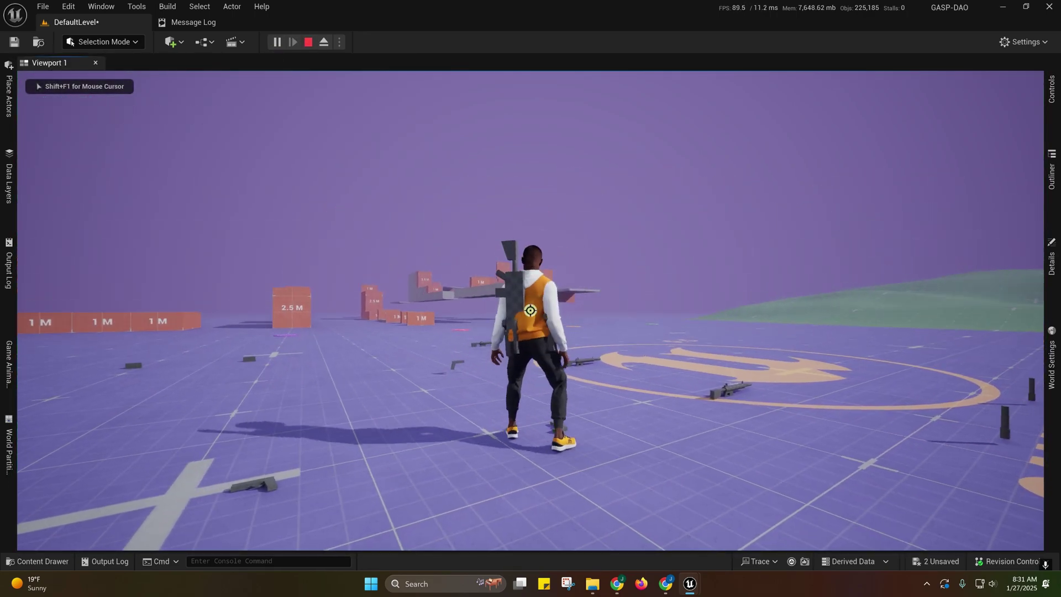
pyautogui.press('e')
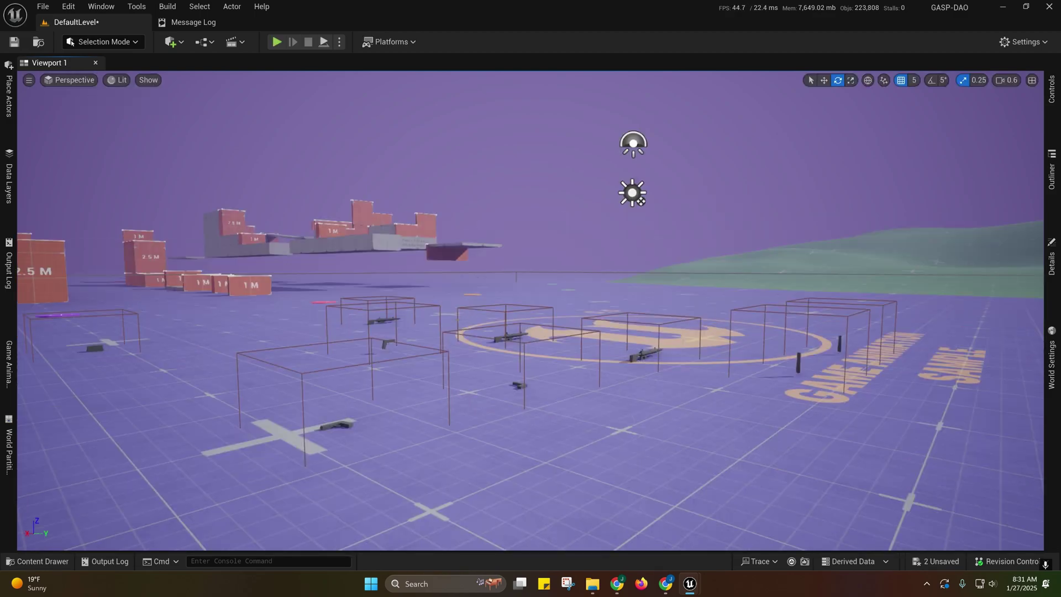
pyautogui.press('Escape')
pyautogui.click(9, 450)
pyautogui.click(9, 364)
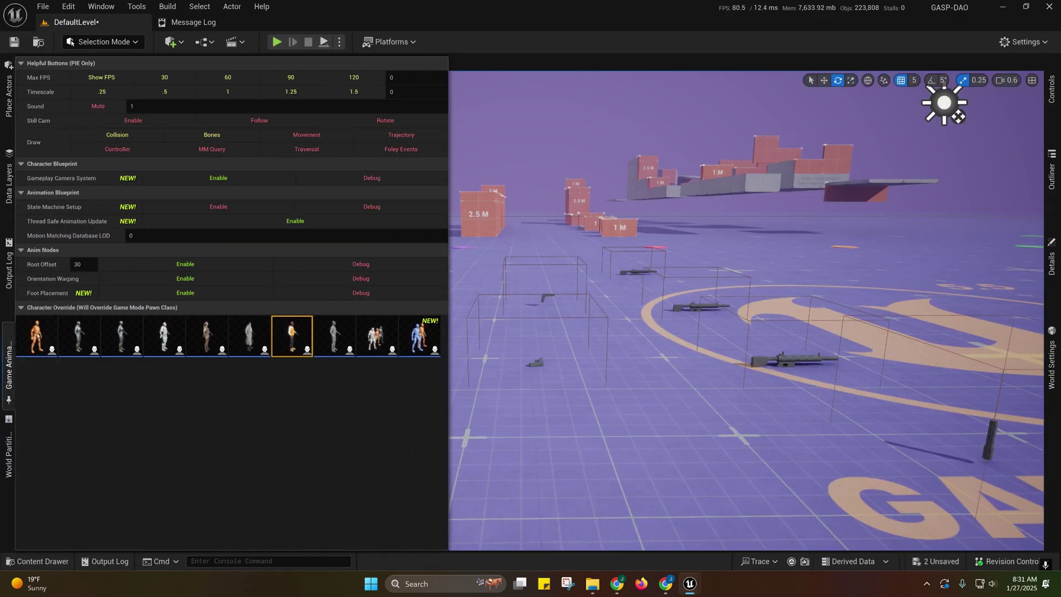
# Step: Copy the Srv Pickup Item call beside the IA_Interact event in the Pickup graph and connect Is Valid's execution output to it
pyautogui.moveTo(689, 583)
pyautogui.click(774, 537)
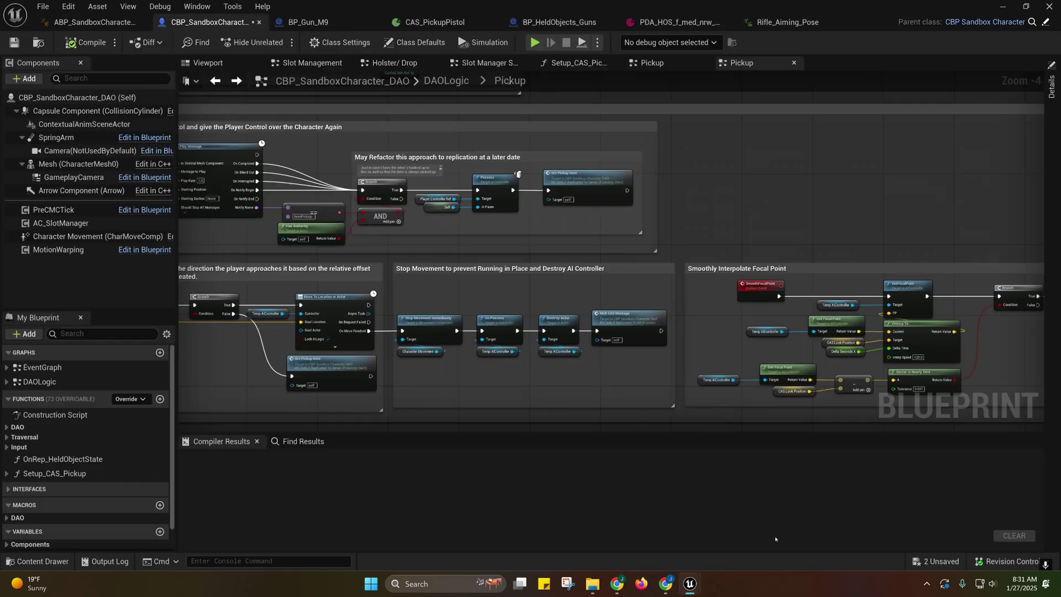
pyautogui.moveTo(477, 347); pyautogui.dragTo(653, 263, button='right')
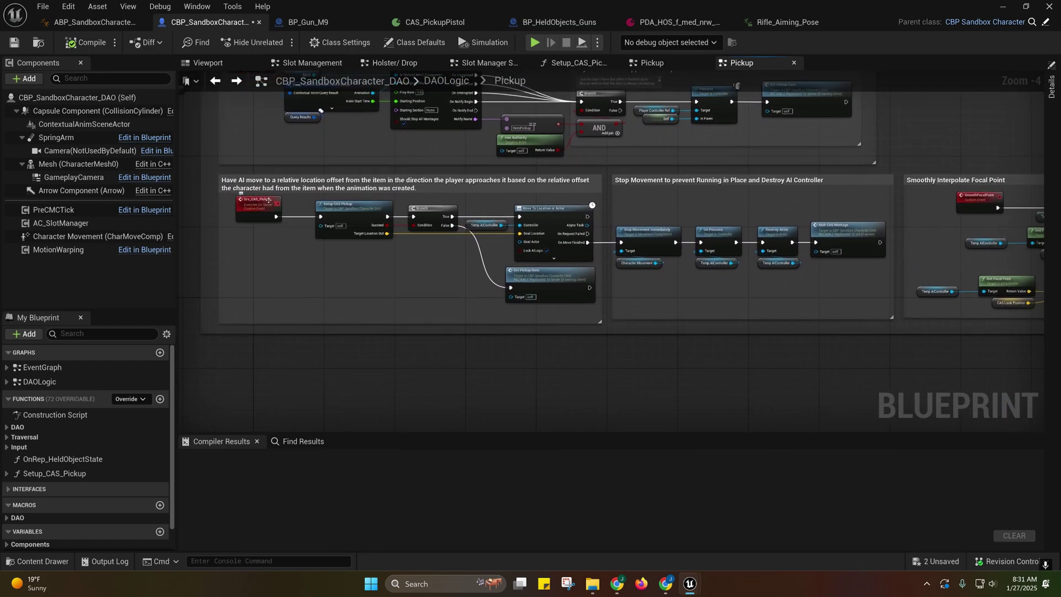
pyautogui.click(544, 281)
pyautogui.moveTo(475, 230); pyautogui.dragTo(430, 549, button='right')
pyautogui.hotkey('ctrl', 'v')
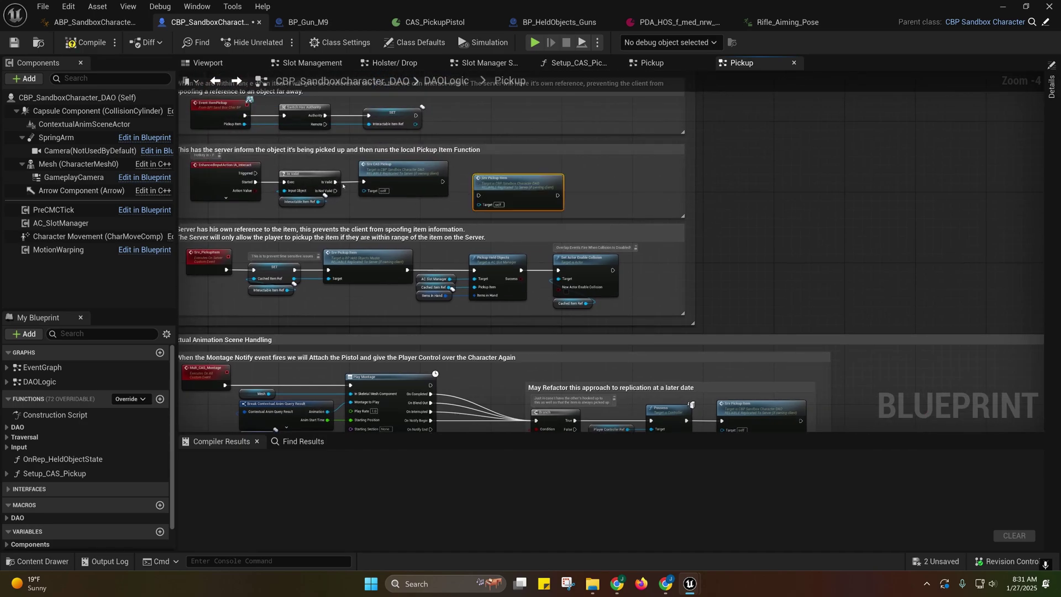
pyautogui.moveTo(334, 183); pyautogui.dragTo(479, 195)
# Step: Reconnect Is Valid to the Srv CAS Pickup call and delete the pasted Srv Pickup Item node
pyautogui.moveTo(415, 178); pyautogui.dragTo(512, 211, button='right')
pyautogui.click(513, 210)
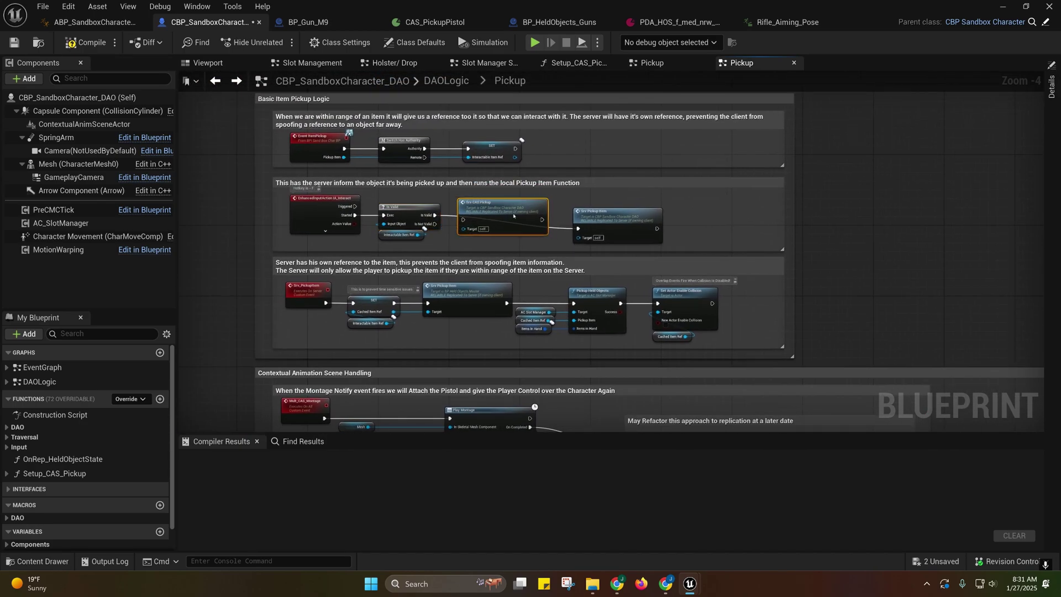
pyautogui.moveTo(434, 215); pyautogui.dragTo(464, 215)
pyautogui.click(591, 217)
pyautogui.press('Delete')
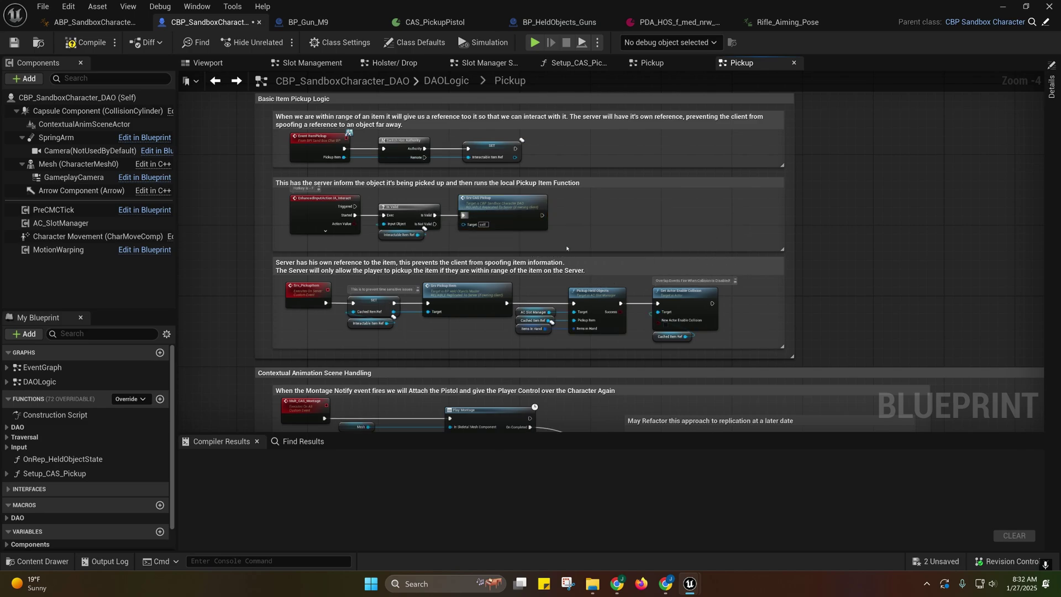
# Step: Review the Contextual Animation Scene Handling section of the Pickup graph and close the duplicate Pickup graph
pyautogui.moveTo(566, 247); pyautogui.dragTo(576, 153, button='right')
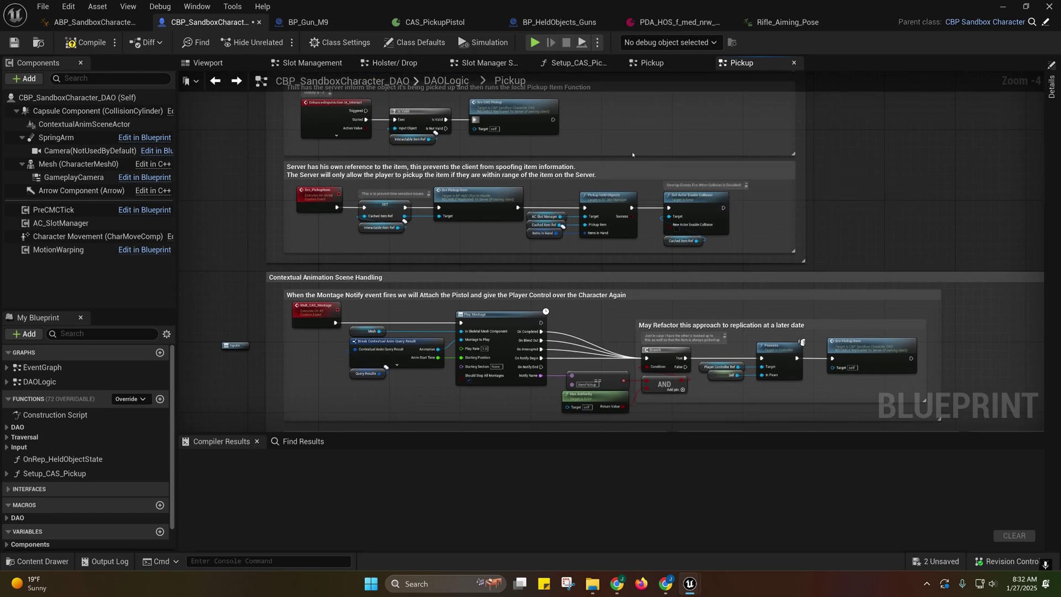
pyautogui.moveTo(631, 155); pyautogui.dragTo(584, 100, button='right')
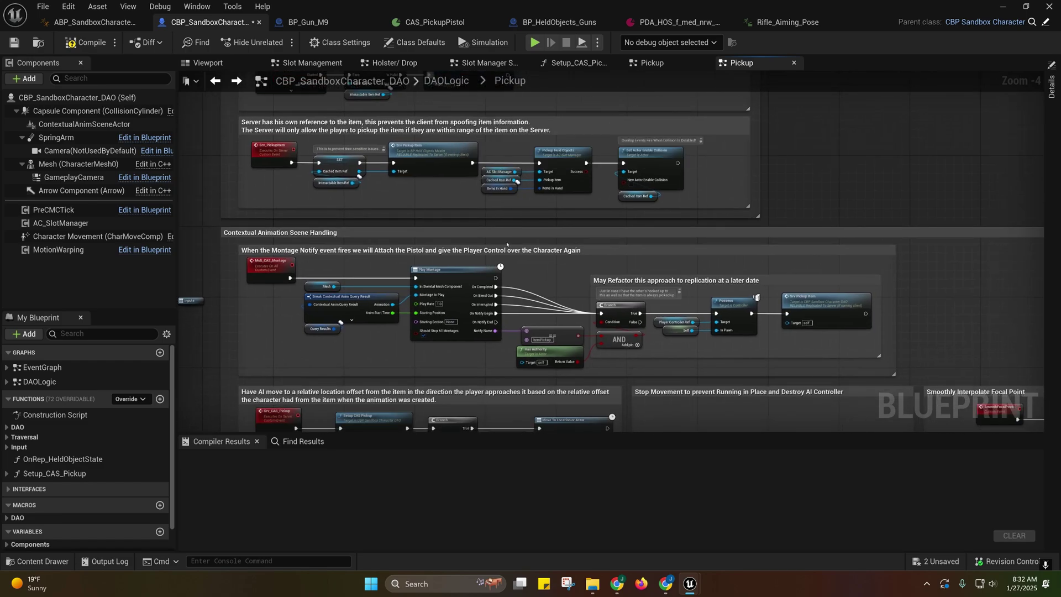
pyautogui.moveTo(507, 244); pyautogui.dragTo(511, 152, button='right')
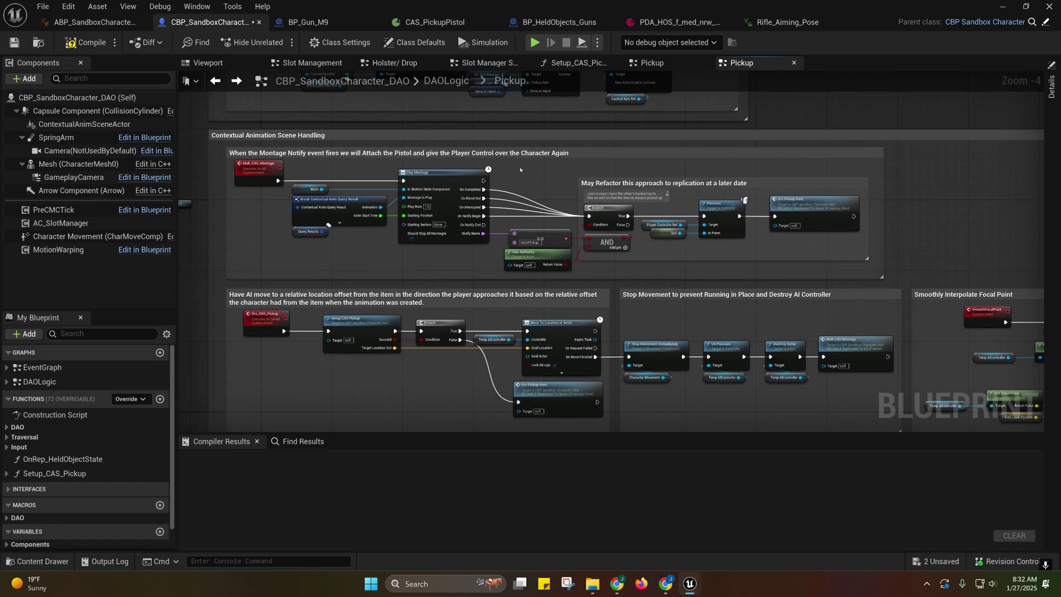
pyautogui.click(652, 62)
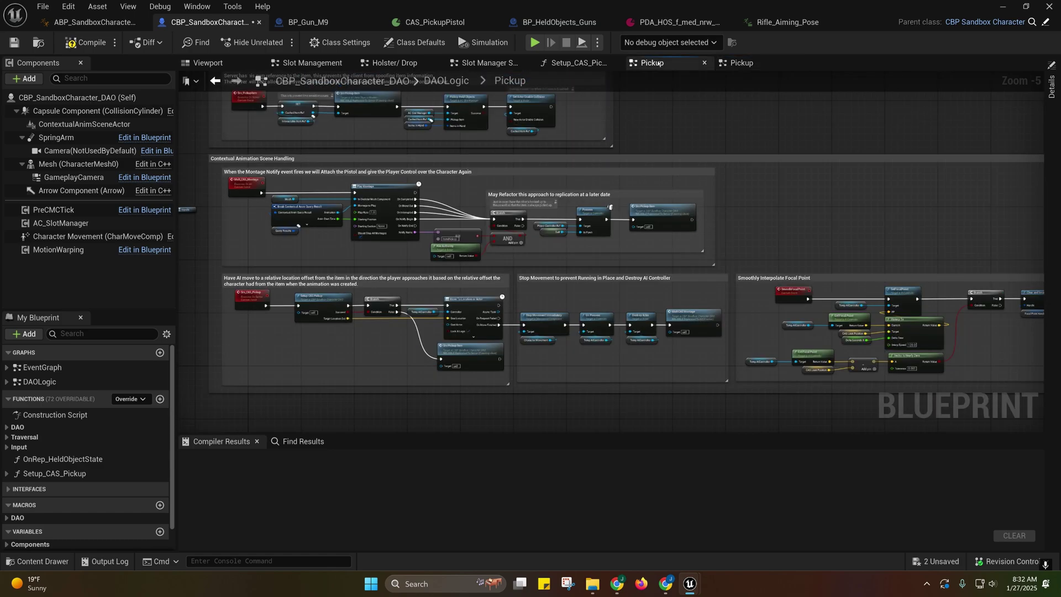
pyautogui.click(704, 62)
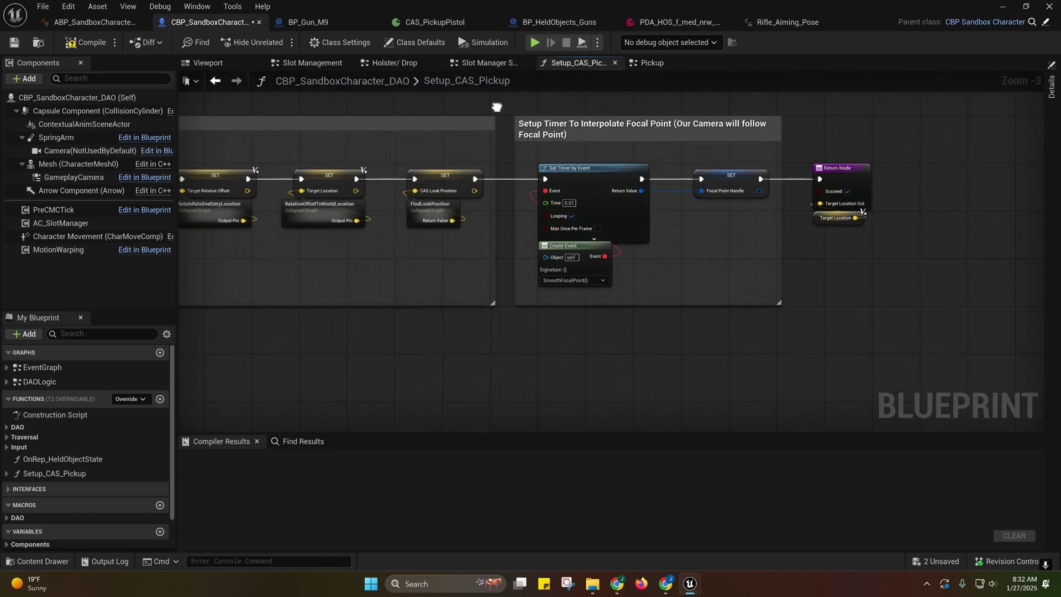
# Step: Open the DAOLogic graph in a new tab and highlight the Weapon Logic and Pickup graphs under Item Handling
pyautogui.rightClick(43, 380)
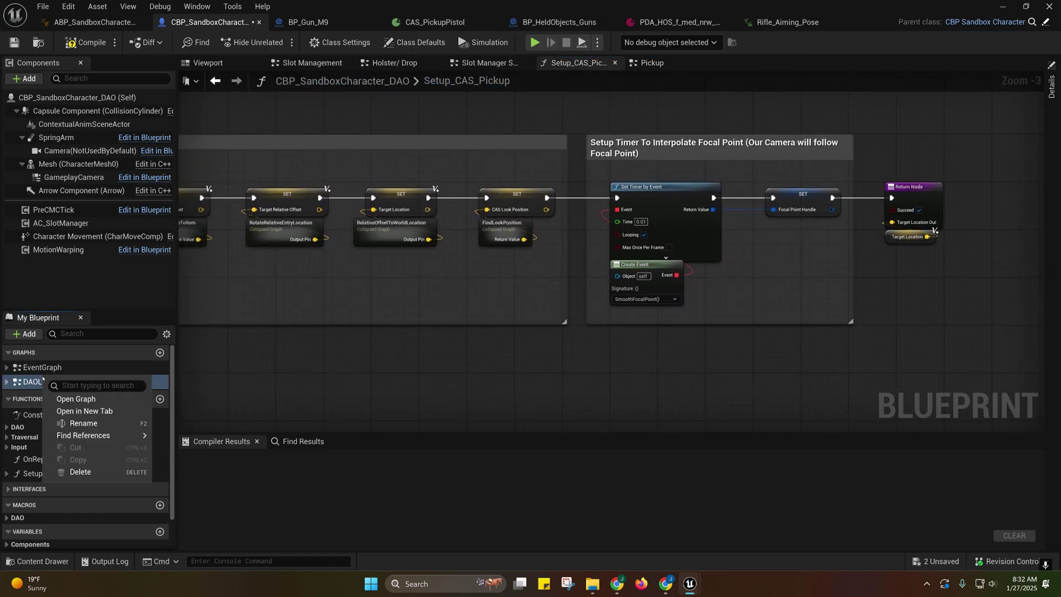
pyautogui.click(72, 410)
pyautogui.moveTo(486, 339); pyautogui.dragTo(261, 313, button='right')
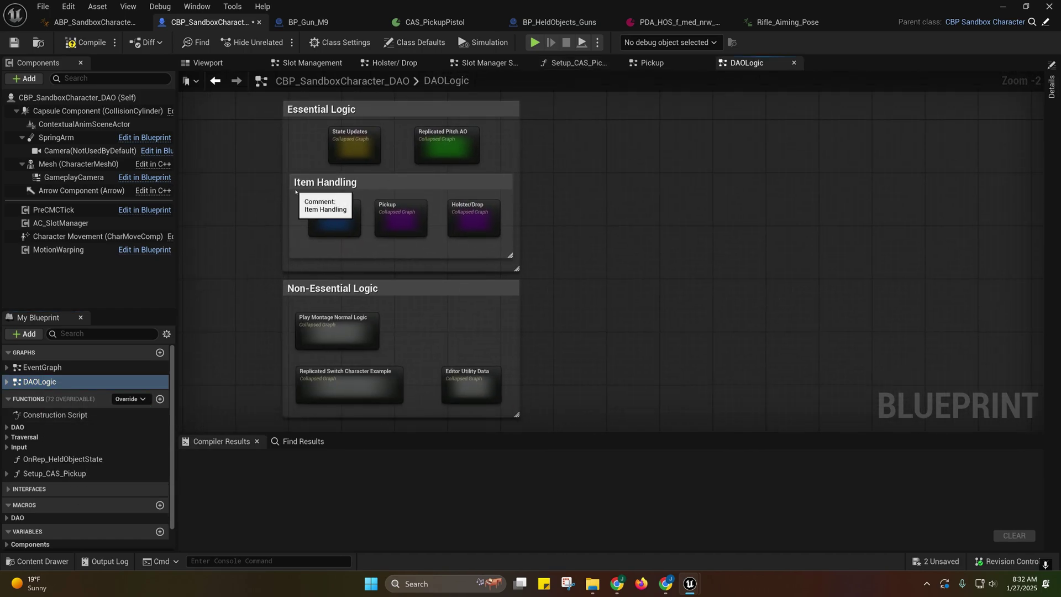
pyautogui.moveTo(295, 190); pyautogui.dragTo(419, 251)
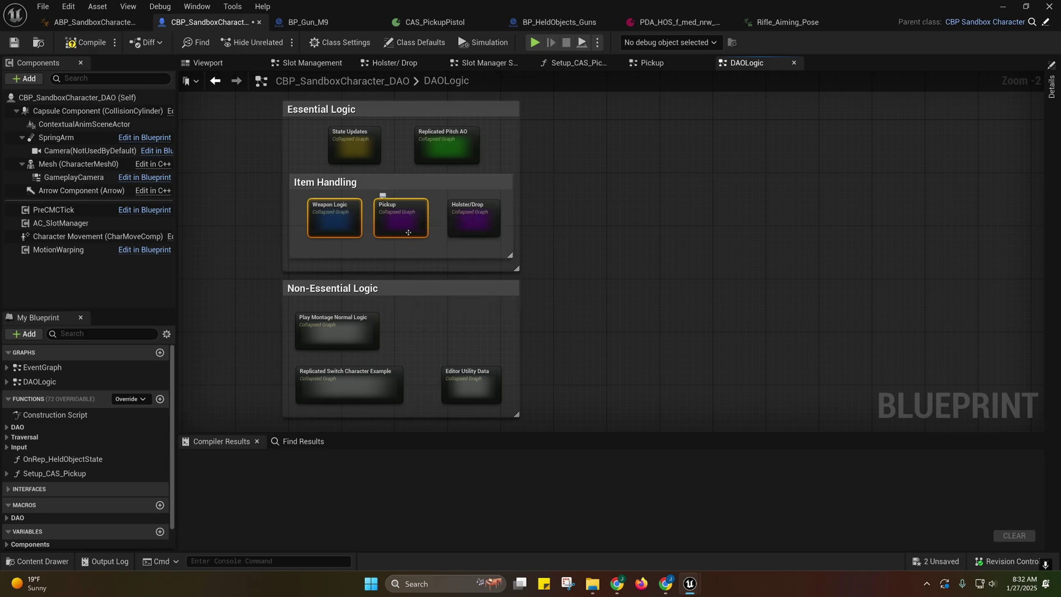
pyautogui.click(590, 248)
pyautogui.moveTo(590, 248); pyautogui.dragTo(626, 237, button='right')
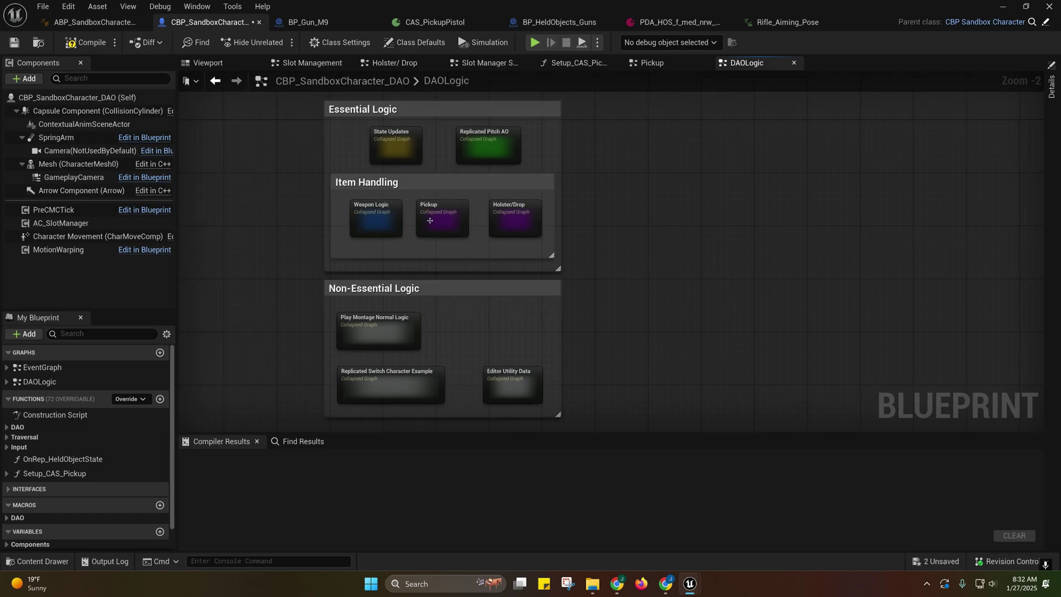
# Step: Look into the Pickup graph under Item Handling, return to DAOLogic, and open the Holster/Drop graph
pyautogui.moveTo(430, 221); pyautogui.dragTo(369, 221, button='right')
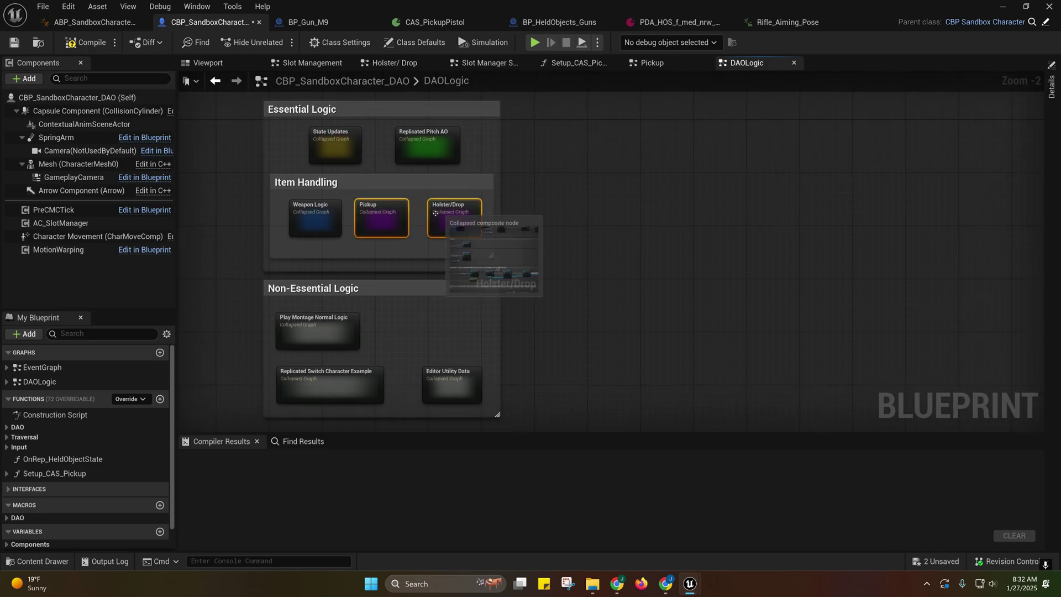
pyautogui.click(384, 217)
pyautogui.doubleClick(376, 206)
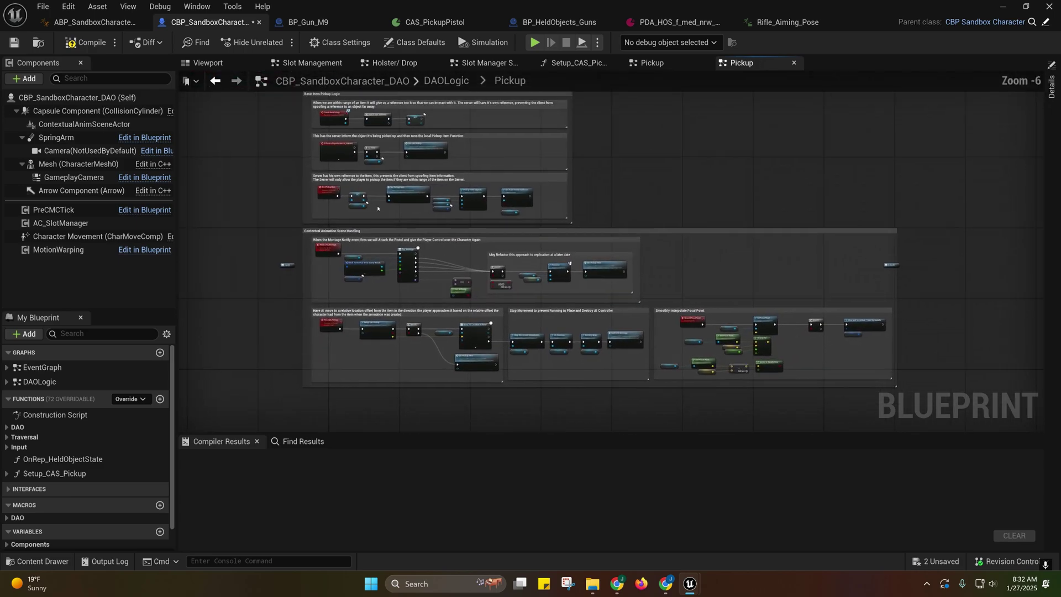
pyautogui.click(216, 80)
pyautogui.doubleClick(448, 217)
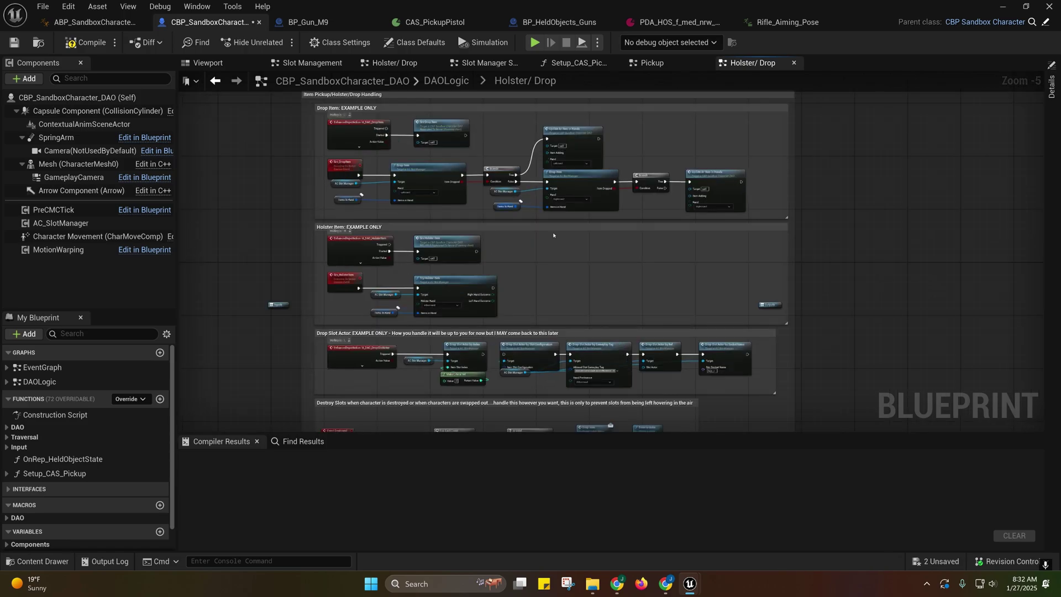
# Step: Examine the Holster/Drop graph down to the Drop Slot Actor example, focusing on Drop Slot Actor by Index and its Make Literal Int node
pyautogui.moveTo(554, 239); pyautogui.dragTo(411, 178, button='right')
pyautogui.moveTo(320, 275); pyautogui.dragTo(322, 186, button='right')
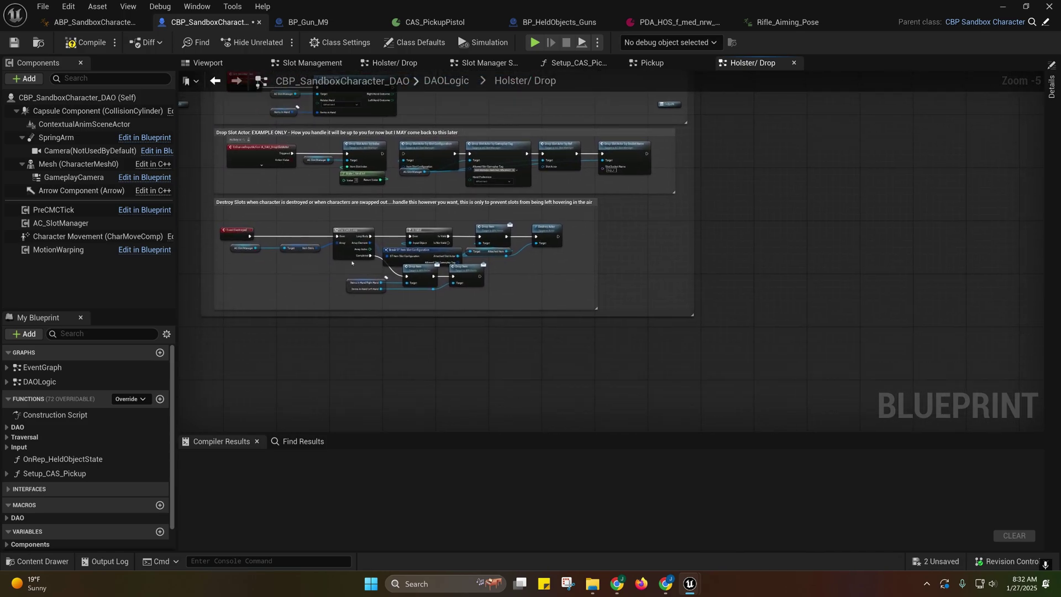
pyautogui.moveTo(324, 215); pyautogui.dragTo(593, 289, button='right')
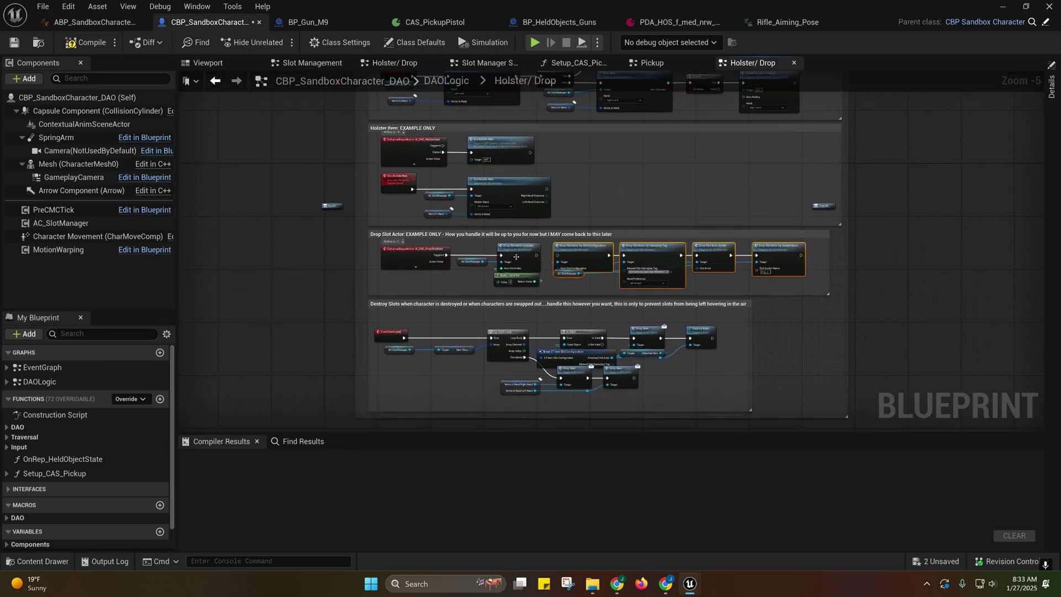
pyautogui.click(516, 257)
pyautogui.moveTo(511, 264); pyautogui.dragTo(429, 272, button='right')
pyautogui.scroll(5, 417, 277)
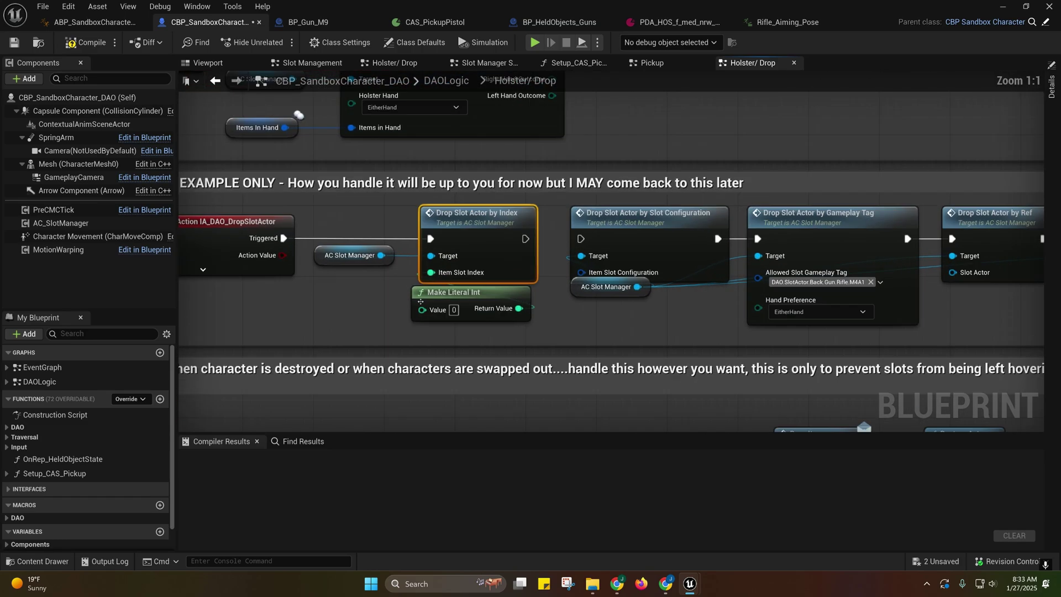
pyautogui.click(430, 294)
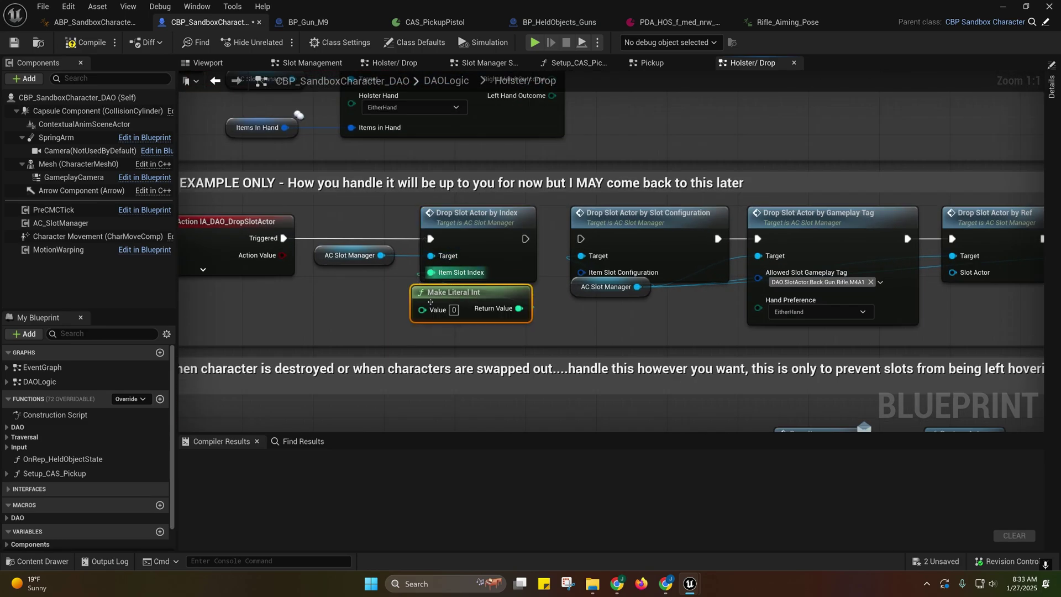
pyautogui.scroll(-2, 457, 299)
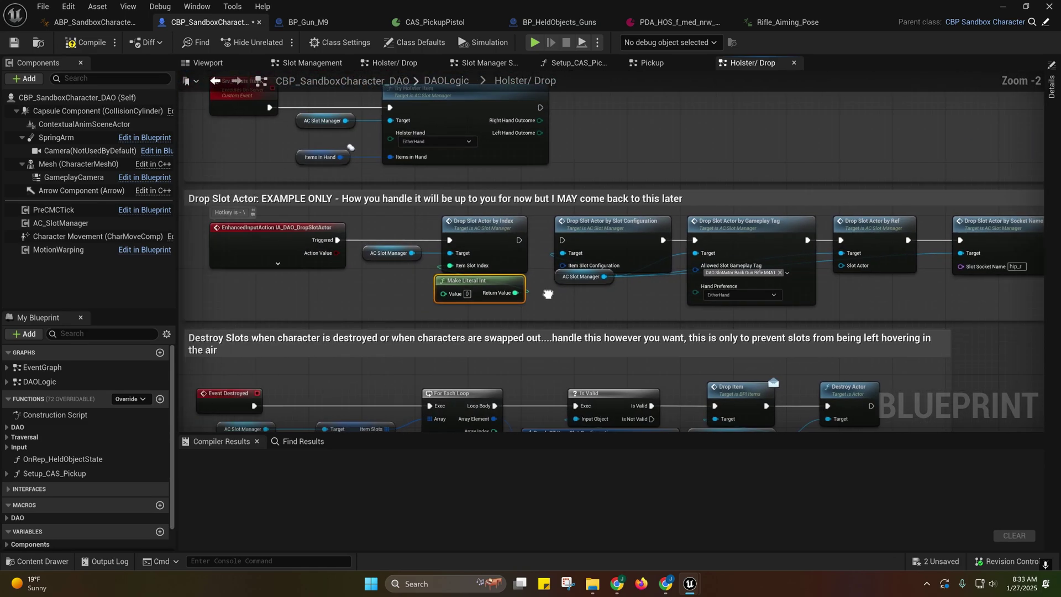
# Step: Highlight the Drop Slot Actor example's node chain and compare it with the Drop Item, Holster Item and Destroy Slots sections
pyautogui.moveTo(288, 215); pyautogui.dragTo(1016, 300)
pyautogui.moveTo(639, 308); pyautogui.dragTo(643, 272, button='right')
pyautogui.click(641, 267)
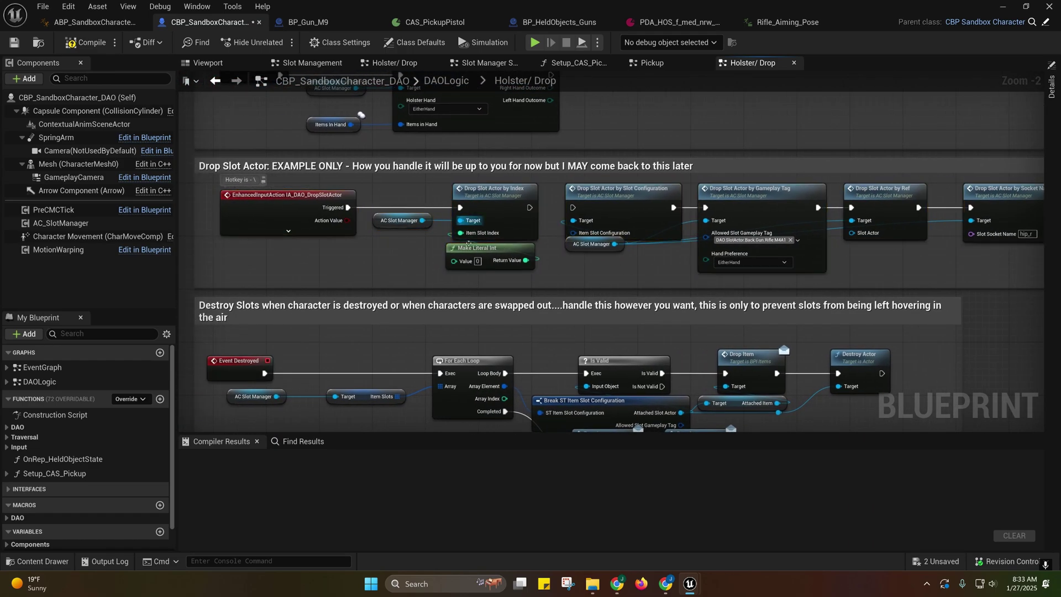
pyautogui.moveTo(557, 255); pyautogui.dragTo(445, 347, button='right')
pyautogui.scroll(-3, 519, 297)
pyautogui.moveTo(362, 303); pyautogui.dragTo(357, 256, button='right')
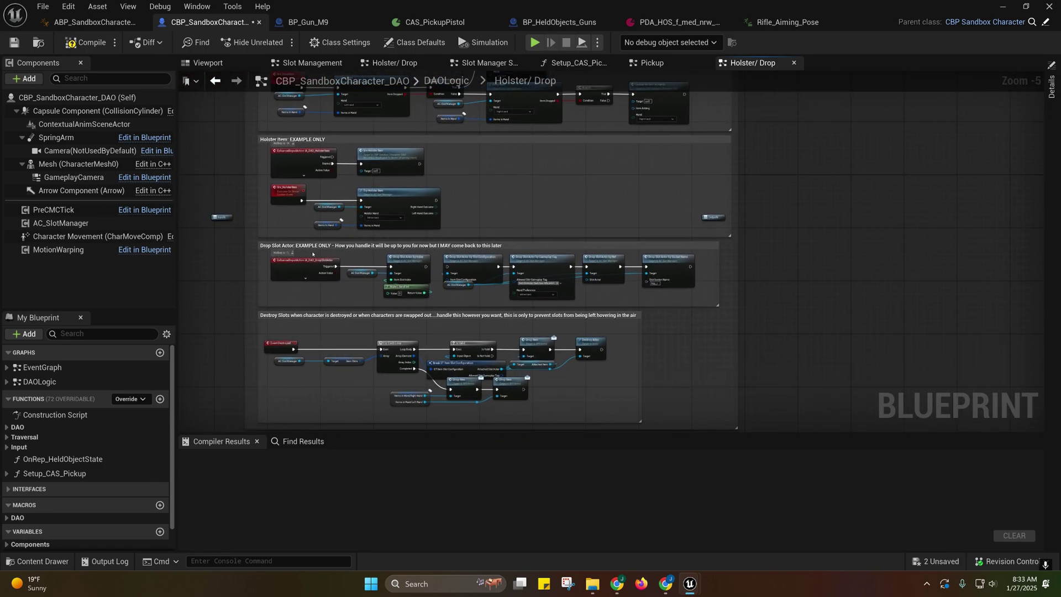
pyautogui.moveTo(311, 254); pyautogui.dragTo(685, 297)
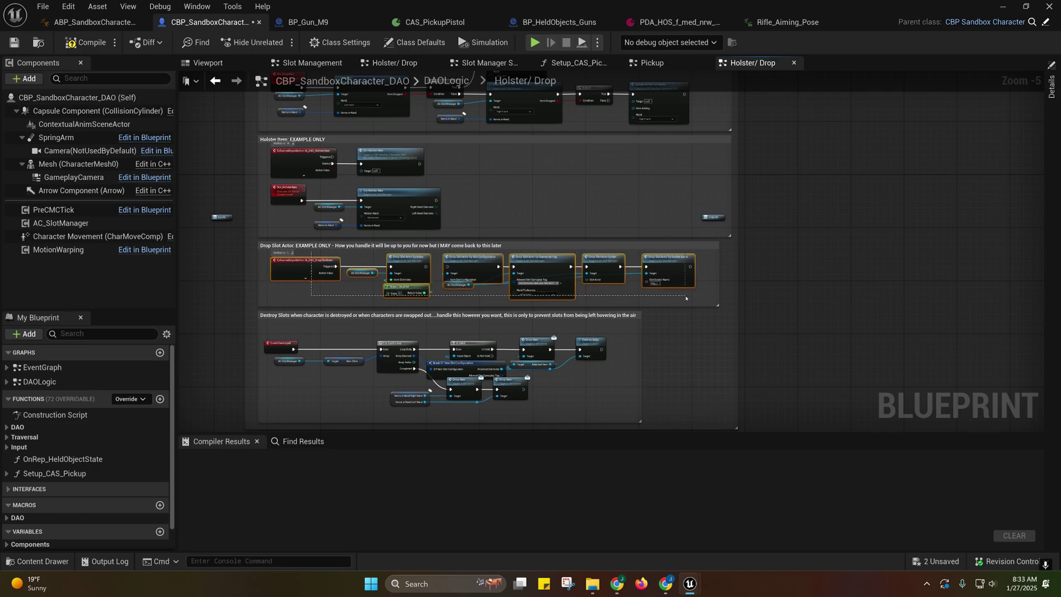
pyautogui.click(615, 299)
pyautogui.moveTo(615, 299); pyautogui.dragTo(694, 349, button='right')
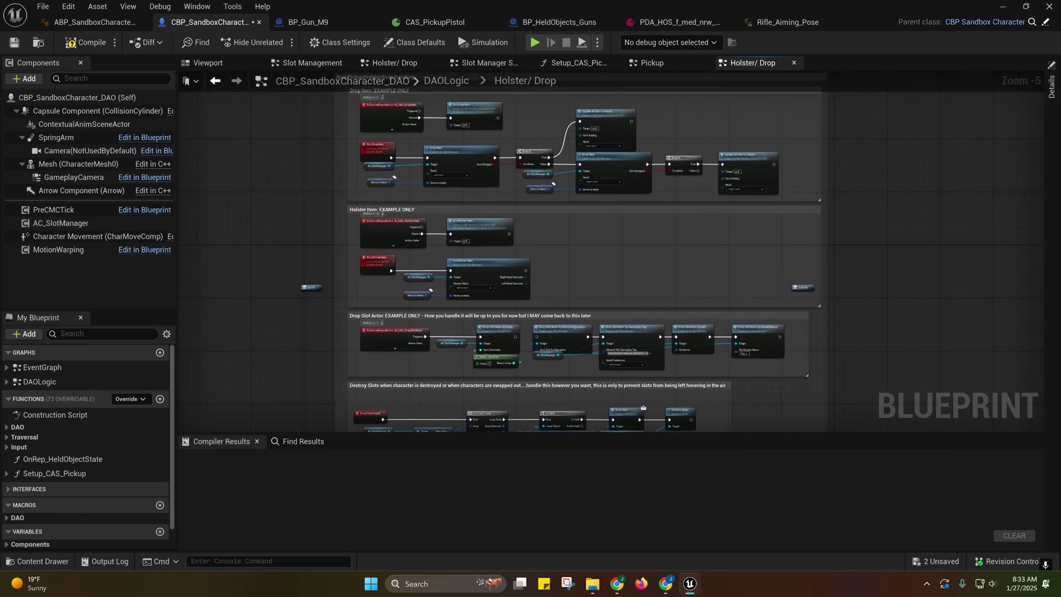
pyautogui.moveTo(646, 285); pyautogui.dragTo(567, 165, button='right')
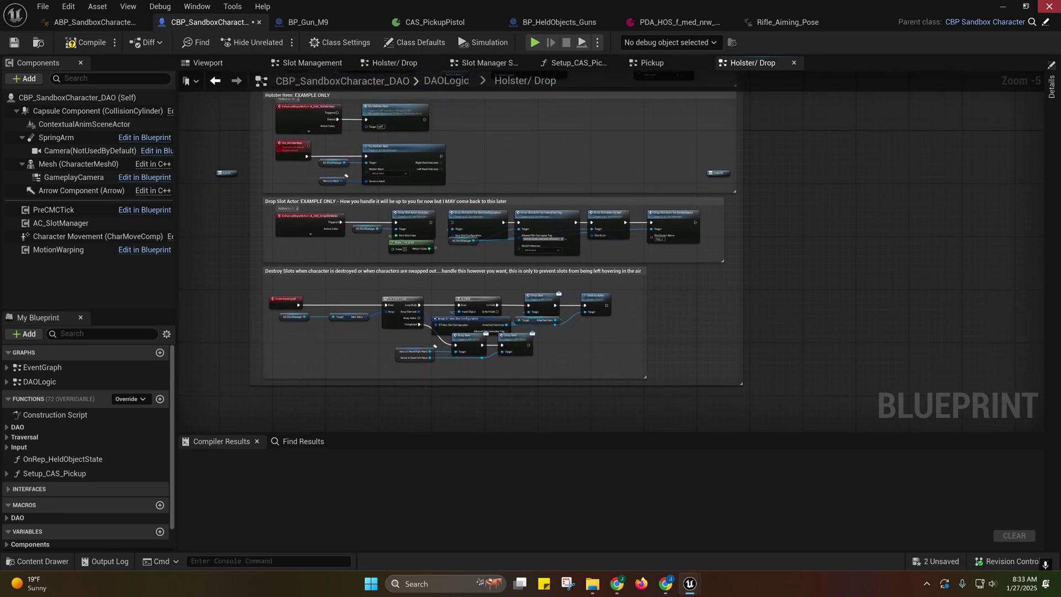
# Step: Play-test DefaultLevel, move the character toward the weapons, and eject from it to inspect the slot actors it carries
pyautogui.click(1025, 6)
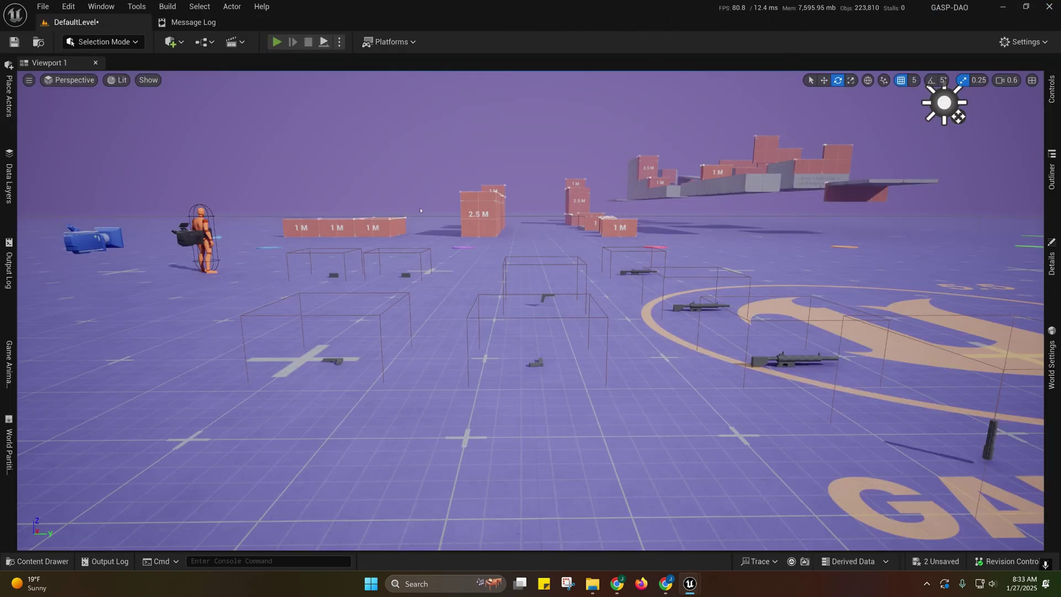
pyautogui.hotkey('alt', 'p')
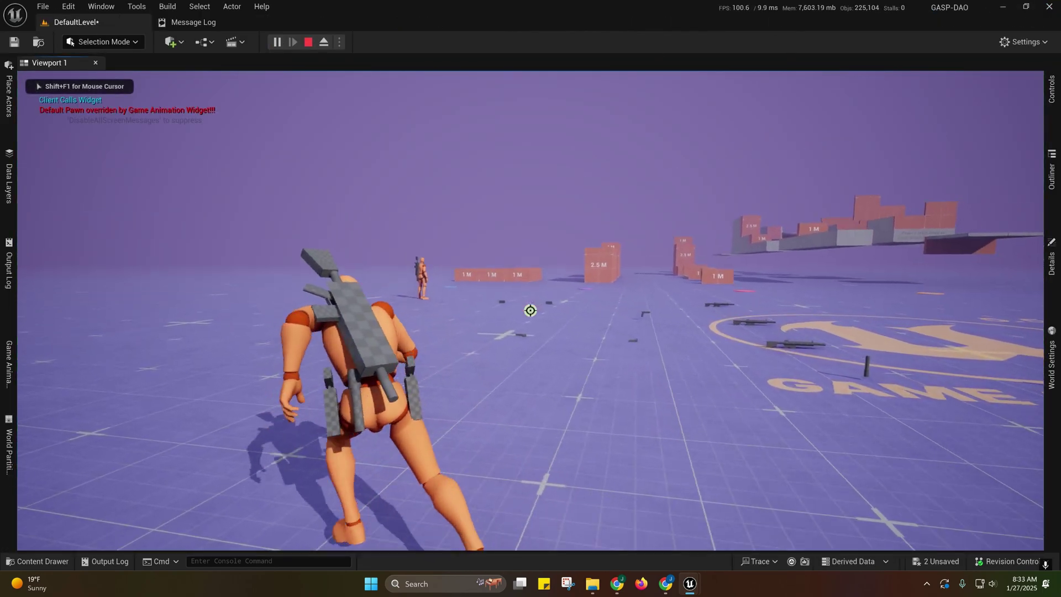
pyautogui.press('w')
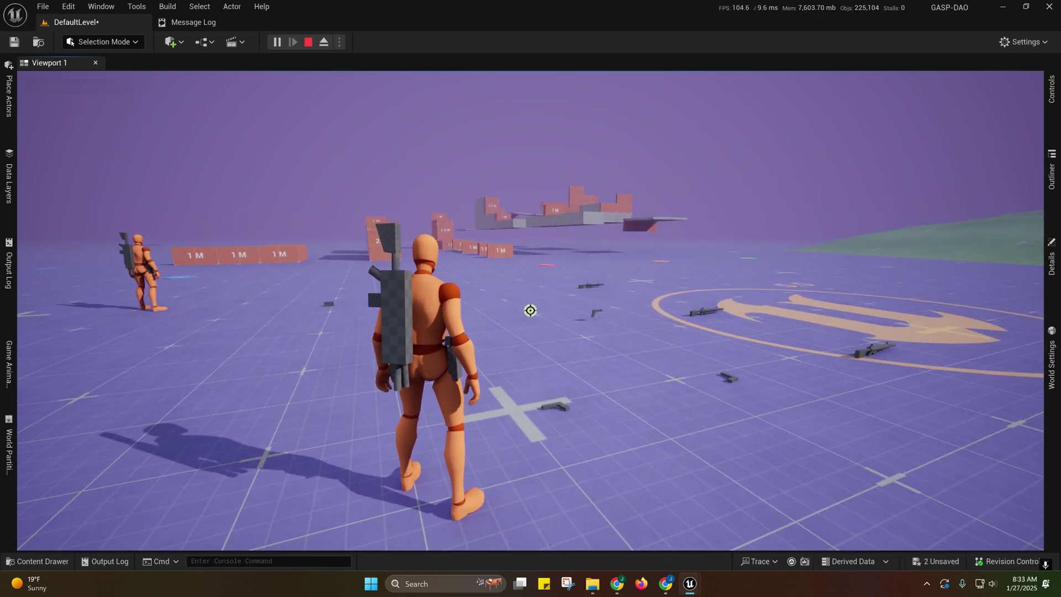
pyautogui.press('s')
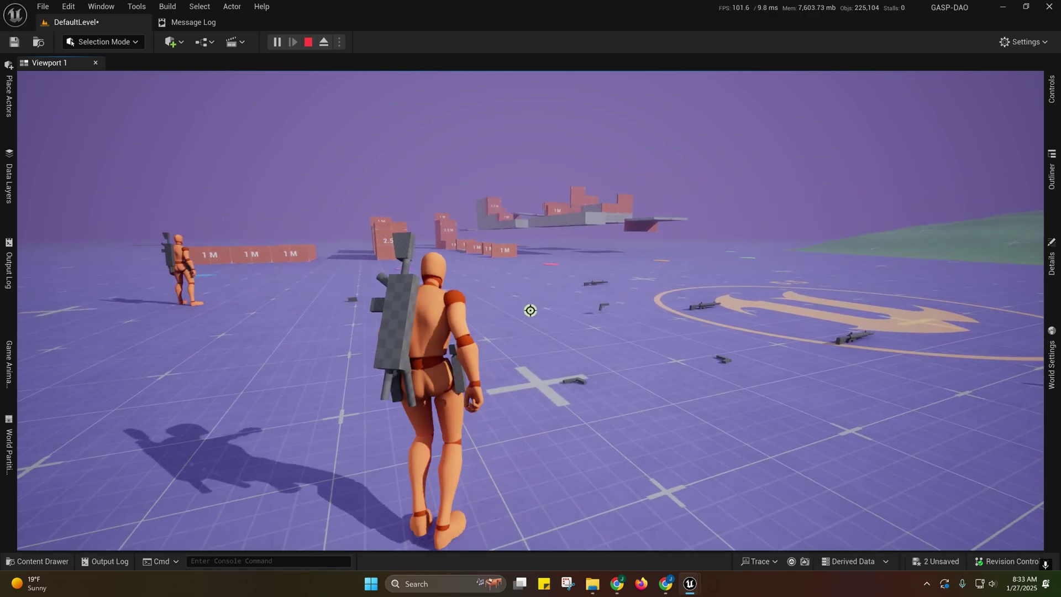
pyautogui.press('F8')
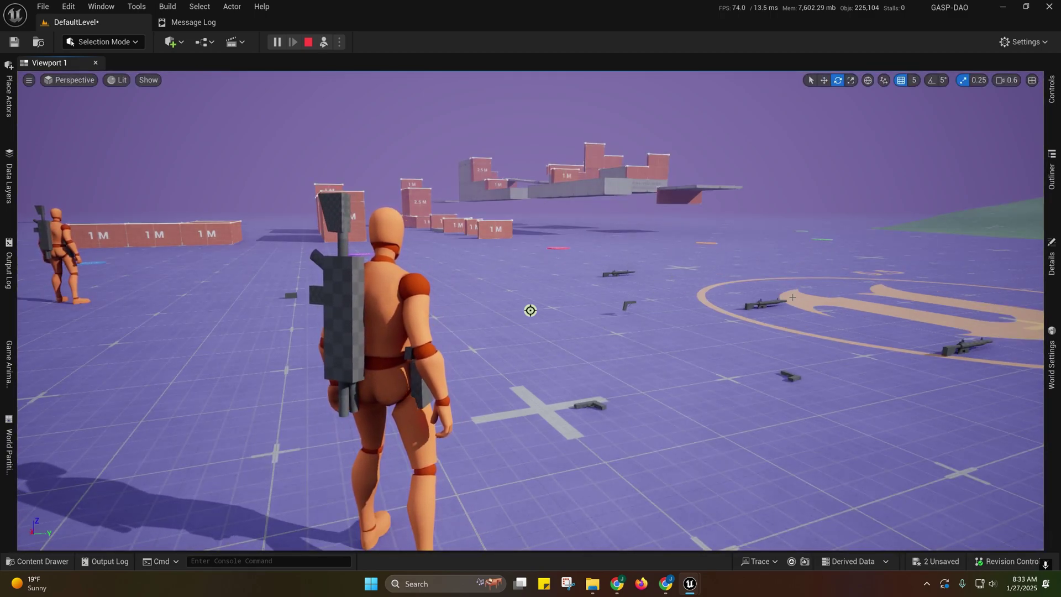
pyautogui.moveTo(475, 274); pyautogui.dragTo(450, 254, button='right')
pyautogui.press('s')
# Step: Return to the character Blueprint during the play session and highlight the Drop Slot Actor nodes in the Holster/Drop graph
pyautogui.moveTo(689, 583)
pyautogui.click(801, 522)
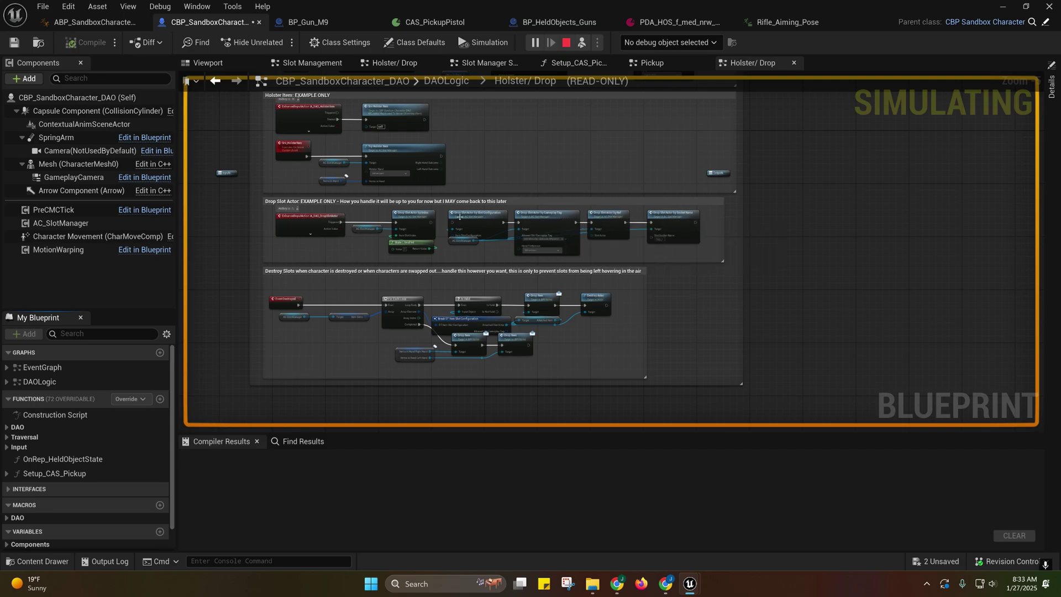
pyautogui.moveTo(589, 184); pyautogui.dragTo(589, 233, button='right')
pyautogui.rightClick(593, 225)
pyautogui.moveTo(514, 208); pyautogui.dragTo(525, 185, button='right')
pyautogui.moveTo(377, 238); pyautogui.dragTo(694, 288)
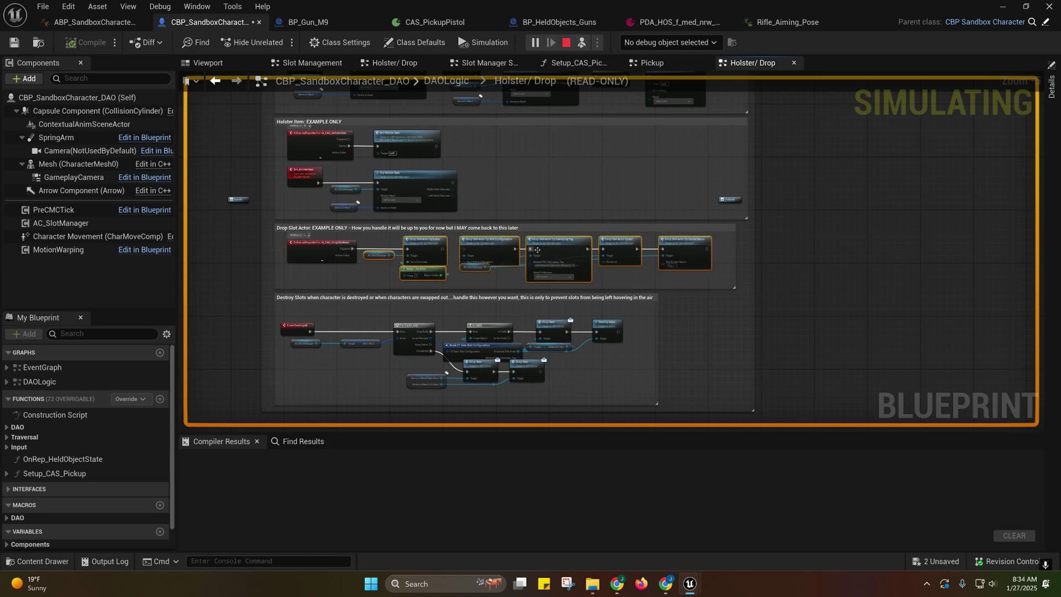
pyautogui.moveTo(673, 267); pyautogui.dragTo(698, 236, button='right')
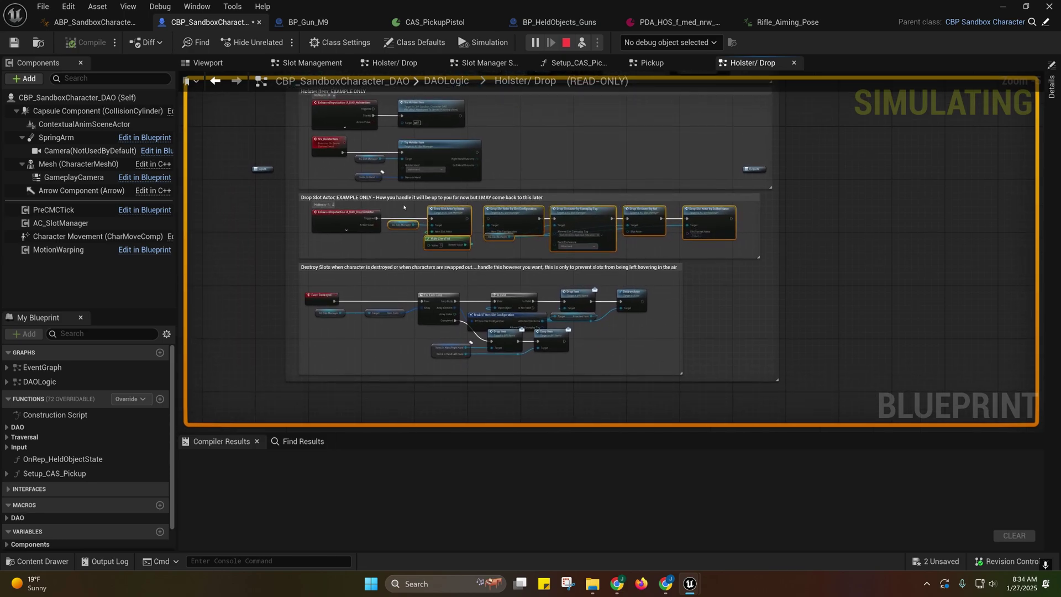
pyautogui.moveTo(394, 204); pyautogui.dragTo(752, 257)
pyautogui.moveTo(736, 251); pyautogui.dragTo(719, 266, button='right')
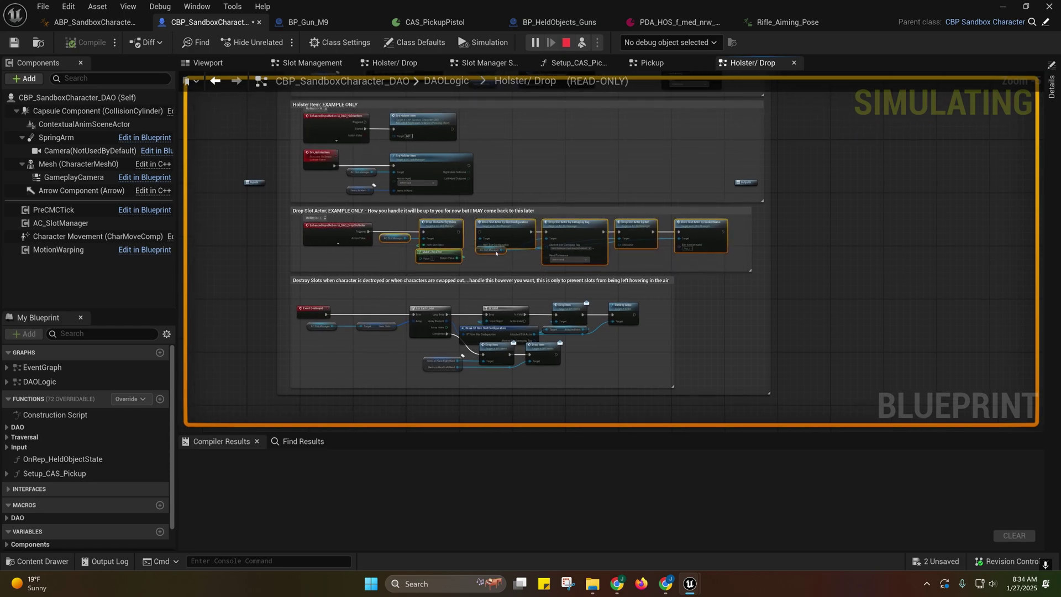
# Step: Stop the play session and return to the Drop Slot Actor by Index node in the Holster/Drop graph
pyautogui.moveTo(455, 231); pyautogui.dragTo(450, 279, button='right')
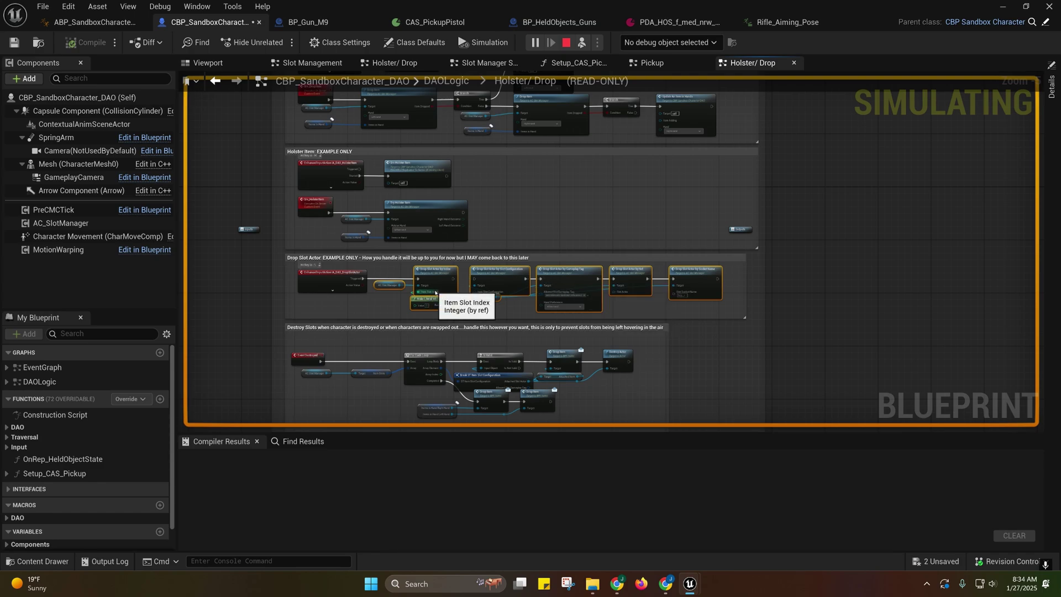
pyautogui.moveTo(511, 306); pyautogui.dragTo(471, 215, button='right')
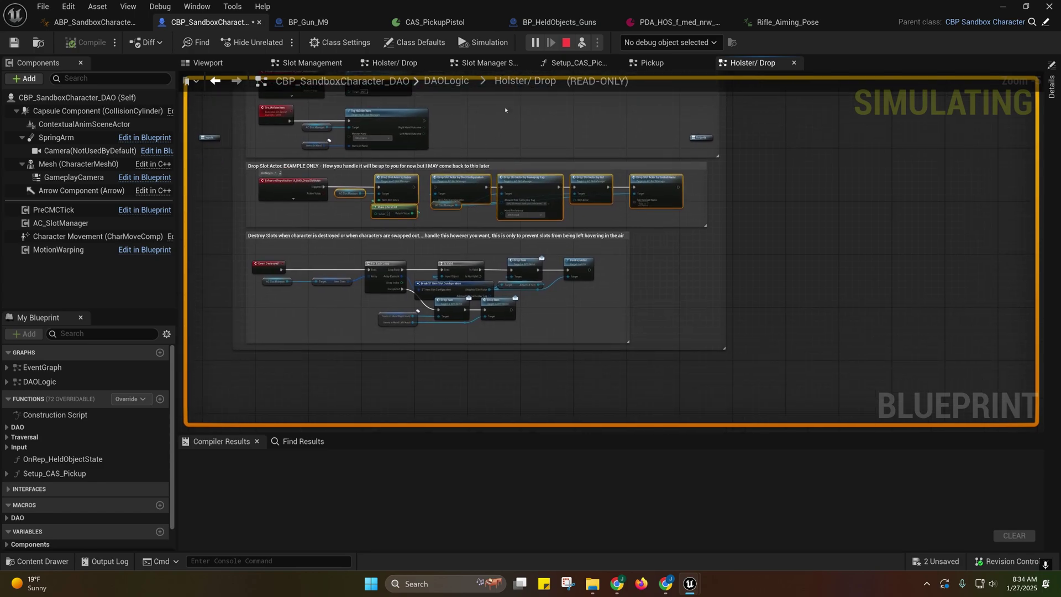
pyautogui.click(565, 42)
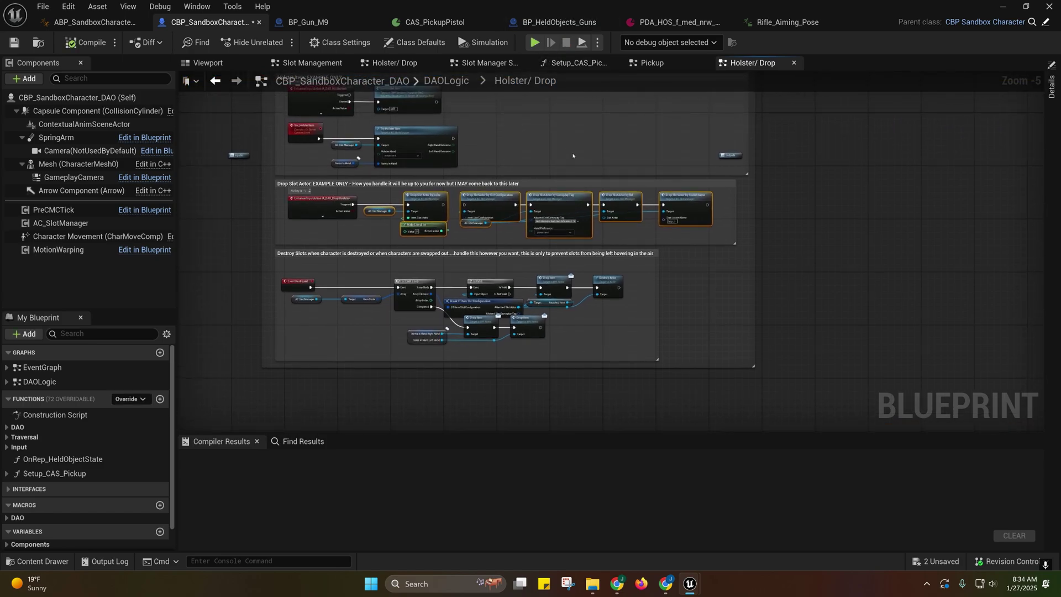
pyautogui.moveTo(388, 188)
pyautogui.mouseDown(button='right')
pyautogui.moveTo(509, 265)
pyautogui.moveTo(371, 175)
pyautogui.moveTo(382, 179)
pyautogui.mouseUp(button='right')
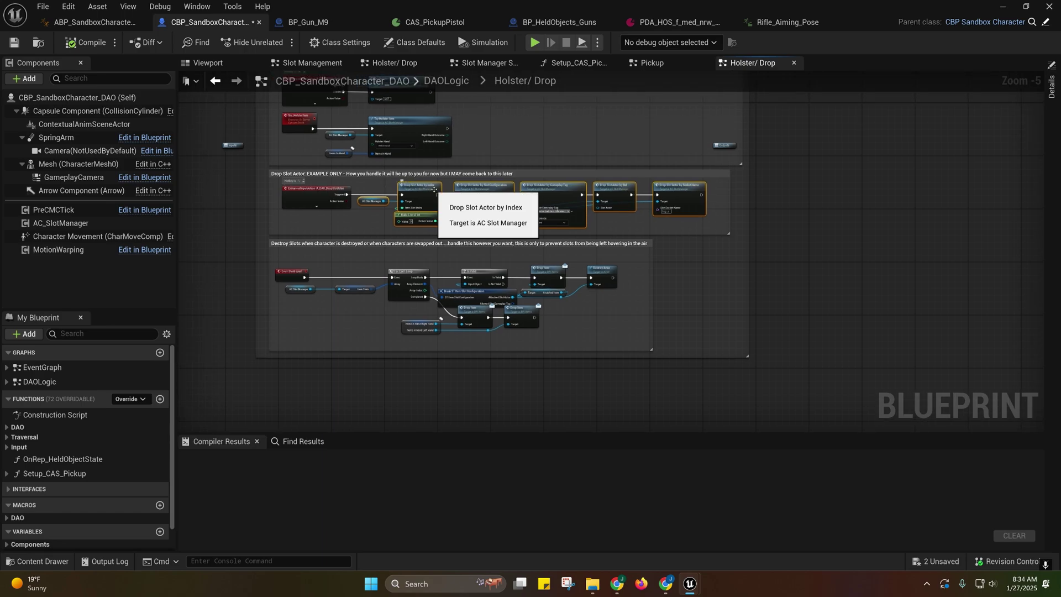